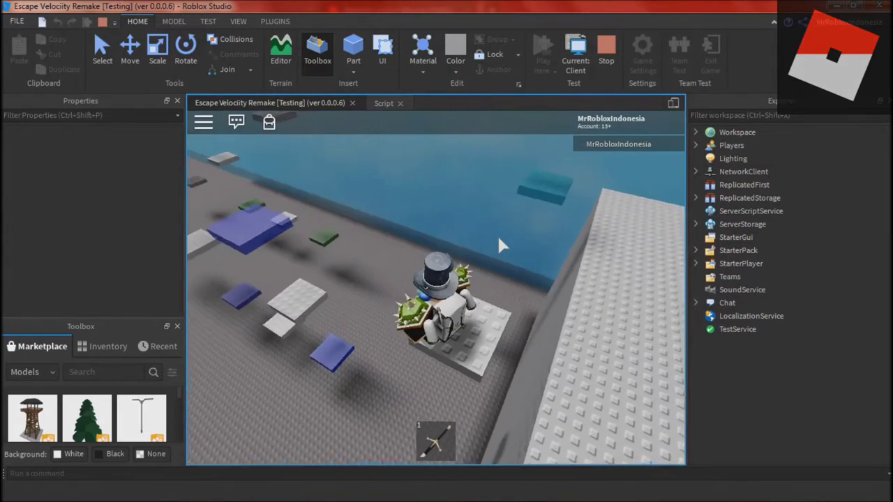
- Stop the running playtest and close the open script editor
{"action": "left_click", "coordinate": [601, 56]}
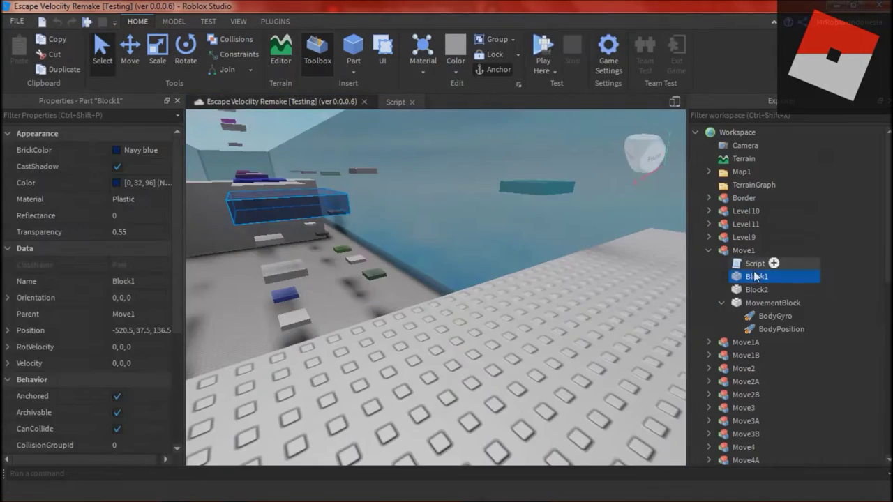
{"action": "left_click", "coordinate": [398, 104]}
{"action": "left_click", "coordinate": [412, 101]}
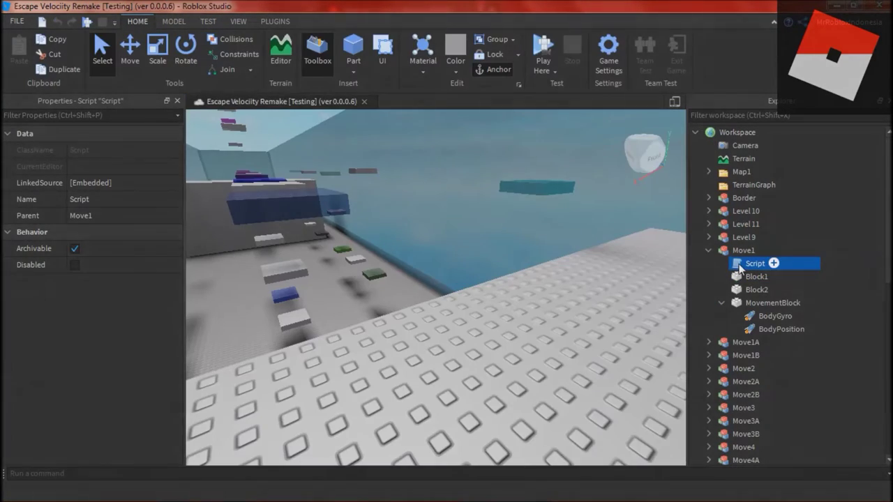
- Expand the Move models from Move1A onward in the Workspace tree to expose their blocks
{"action": "left_click", "coordinate": [711, 369]}
{"action": "scroll", "coordinate": [710, 369], "scroll_direction": "down", "scroll_amount": 2}
{"action": "left_click", "coordinate": [709, 343]}
{"action": "left_click", "coordinate": [708, 395]}
{"action": "scroll", "coordinate": [710, 395], "scroll_direction": "down", "scroll_amount": 2}
{"action": "left_click", "coordinate": [709, 368]}
{"action": "left_click", "coordinate": [709, 421]}
{"action": "scroll", "coordinate": [719, 399], "scroll_direction": "down", "scroll_amount": 2}
{"action": "left_click", "coordinate": [709, 447]}
{"action": "scroll", "coordinate": [708, 391], "scroll_direction": "down", "scroll_amount": 3}
{"action": "left_click", "coordinate": [709, 383]}
{"action": "left_click", "coordinate": [709, 356]}
{"action": "left_click", "coordinate": [709, 408]}
{"action": "left_click", "coordinate": [708, 420]}
{"action": "left_click", "coordinate": [709, 395]}
{"action": "left_click", "coordinate": [709, 408]}
- Copy the platform script from Move1 and place the copy inside the Move1A model
{"action": "scroll", "coordinate": [782, 377], "scroll_direction": "up", "scroll_amount": 15}
{"action": "left_click", "coordinate": [739, 265]}
{"action": "key", "text": "ctrl+v"}
{"action": "left_click_drag", "start_coordinate": [742, 199], "coordinate": [748, 277]}
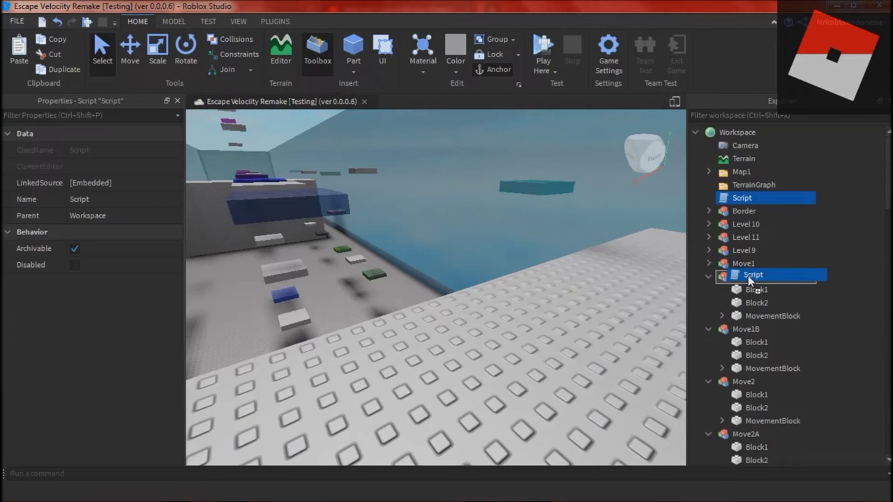
- Playtest the course to check the moving platforms and stop the test
{"action": "left_click", "coordinate": [544, 63]}
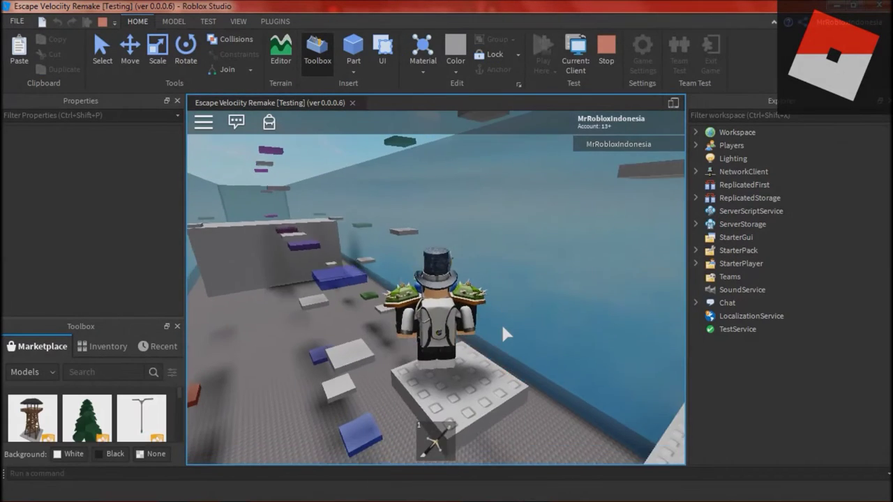
{"action": "right_click_drag", "start_coordinate": [506, 335], "coordinate": [505, 335]}
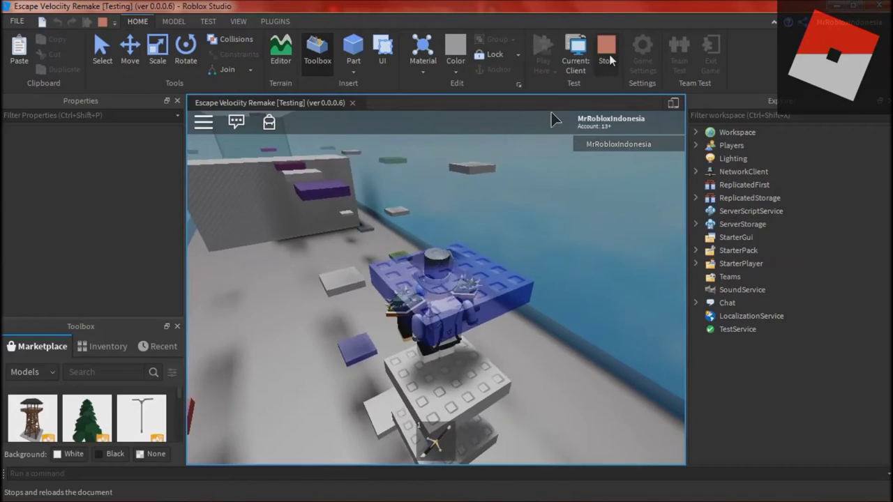
{"action": "left_click", "coordinate": [607, 59]}
- Select the Move1A model and playtest again to check whether its platform moves
{"action": "left_click", "coordinate": [744, 264]}
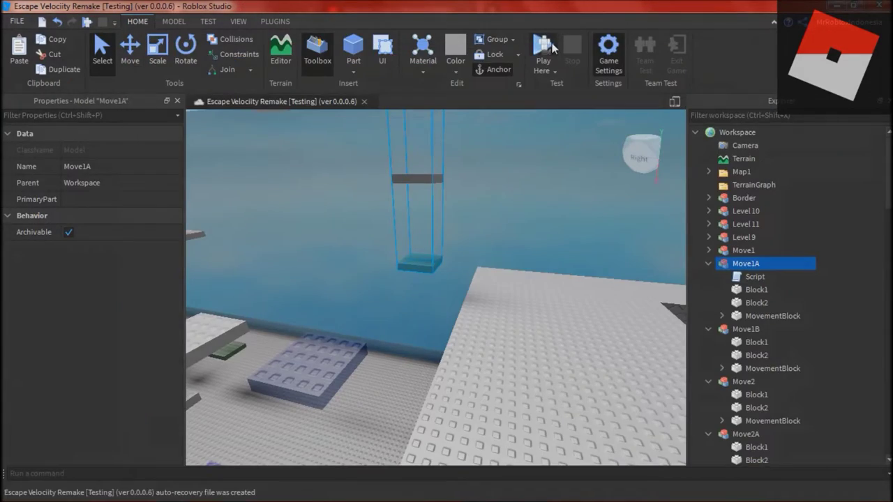
{"action": "key", "text": "F5"}
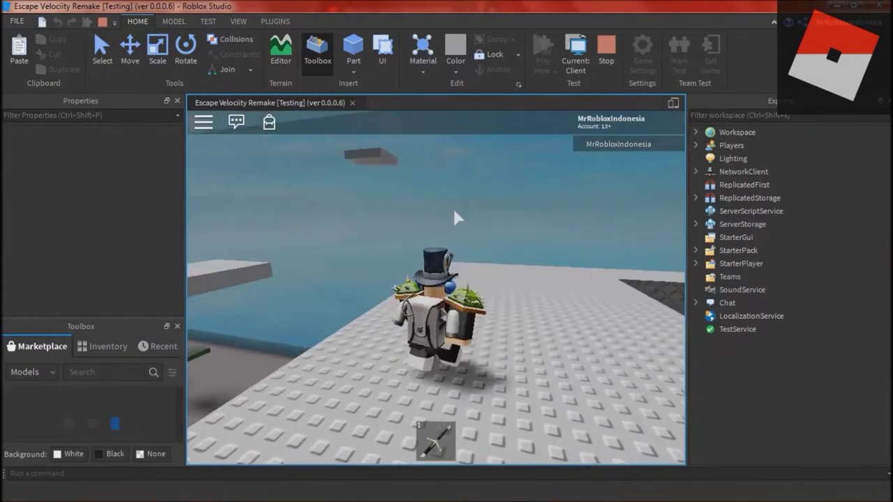
{"action": "right_click_drag", "start_coordinate": [461, 251], "coordinate": [461, 252]}
{"action": "scroll", "coordinate": [461, 252], "scroll_direction": "down", "scroll_amount": 8}
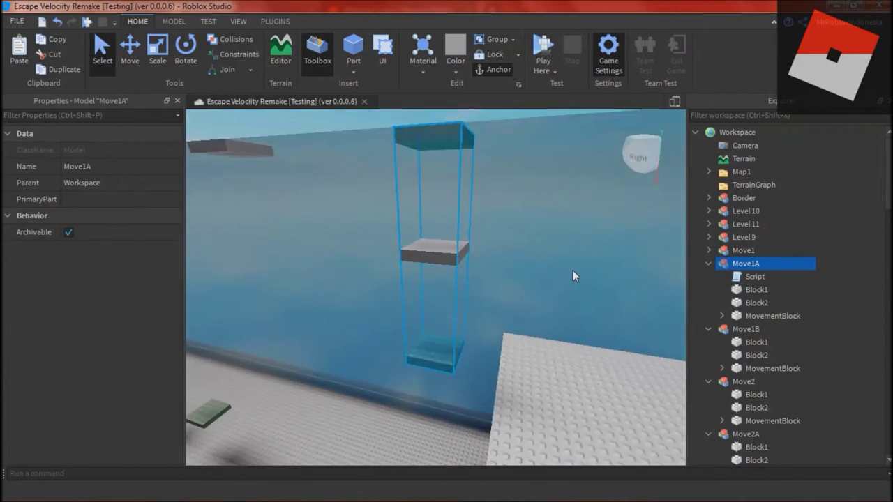
- Examine Move1A's platform, its MovementBlock's BodyGyro and its script, closing the script and collapsing the model
{"action": "right_click_drag", "start_coordinate": [573, 276], "coordinate": [573, 276]}
{"action": "scroll", "coordinate": [573, 276], "scroll_direction": "up", "scroll_amount": 2}
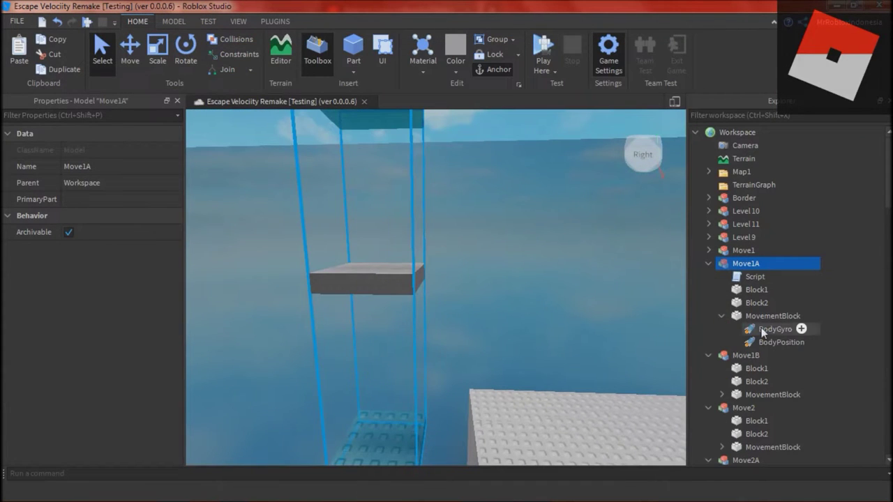
{"action": "left_click", "coordinate": [767, 330]}
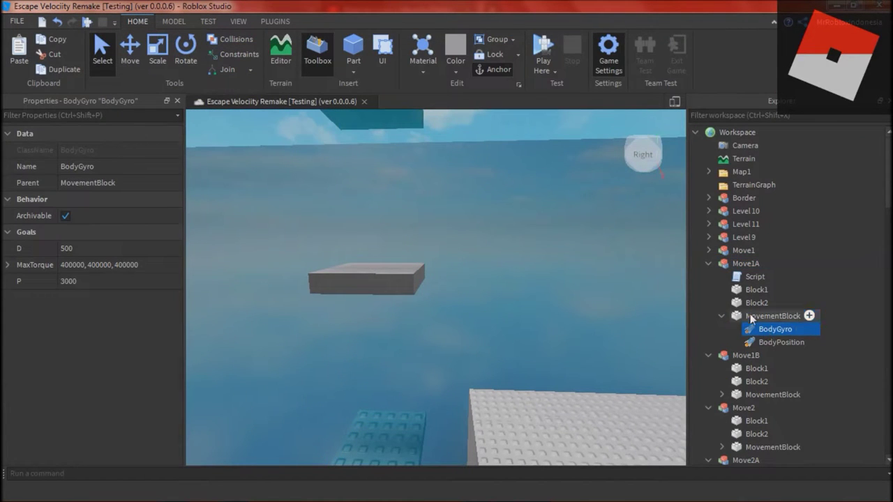
{"action": "left_click", "coordinate": [751, 316]}
{"action": "double_click", "coordinate": [754, 277]}
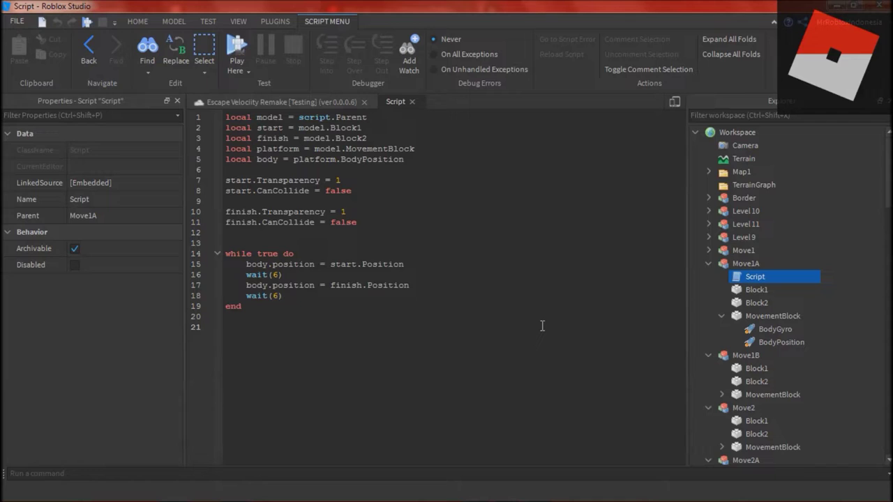
{"action": "left_click", "coordinate": [708, 263]}
{"action": "left_click", "coordinate": [412, 102]}
- Paste the platform script into the Move1B model and open the pasted copy
{"action": "right_click_drag", "start_coordinate": [453, 237], "coordinate": [454, 306]}
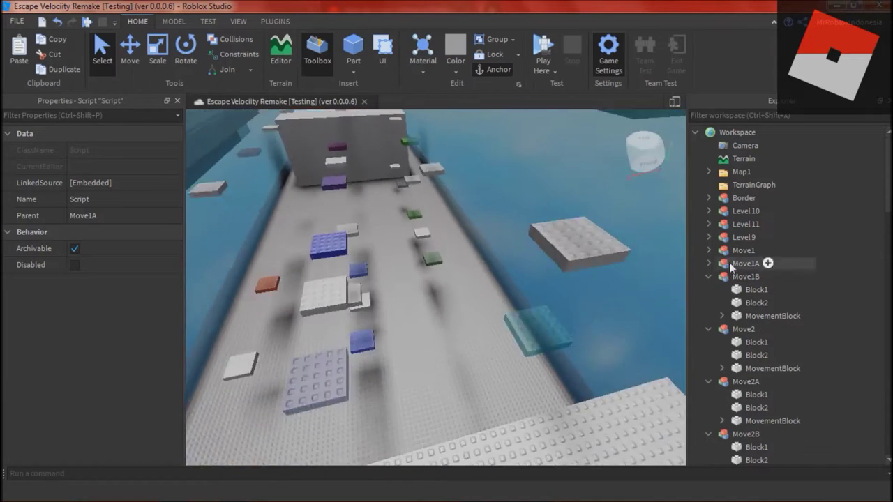
{"action": "right_click_drag", "start_coordinate": [546, 281], "coordinate": [503, 281]}
{"action": "left_click", "coordinate": [746, 277]}
{"action": "right_click_drag", "start_coordinate": [446, 237], "coordinate": [480, 274]}
{"action": "left_click", "coordinate": [173, 21]}
{"action": "left_click", "coordinate": [47, 50]}
{"action": "right_click_drag", "start_coordinate": [390, 224], "coordinate": [425, 164]}
{"action": "left_click", "coordinate": [709, 277]}
{"action": "key", "text": "ctrl+shift+v"}
{"action": "right_click_drag", "start_coordinate": [610, 293], "coordinate": [565, 289]}
{"action": "left_click", "coordinate": [745, 278]}
{"action": "double_click", "coordinate": [746, 292]}
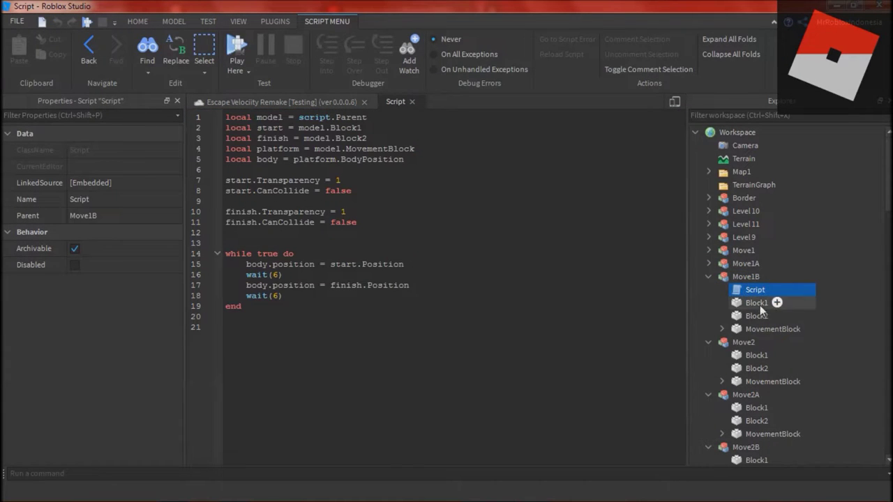
- Return to the 3D scene and playtest the course to check the platforms' movement
{"action": "left_click", "coordinate": [339, 106]}
{"action": "right_click_drag", "start_coordinate": [286, 126], "coordinate": [413, 239]}
{"action": "left_click", "coordinate": [213, 22]}
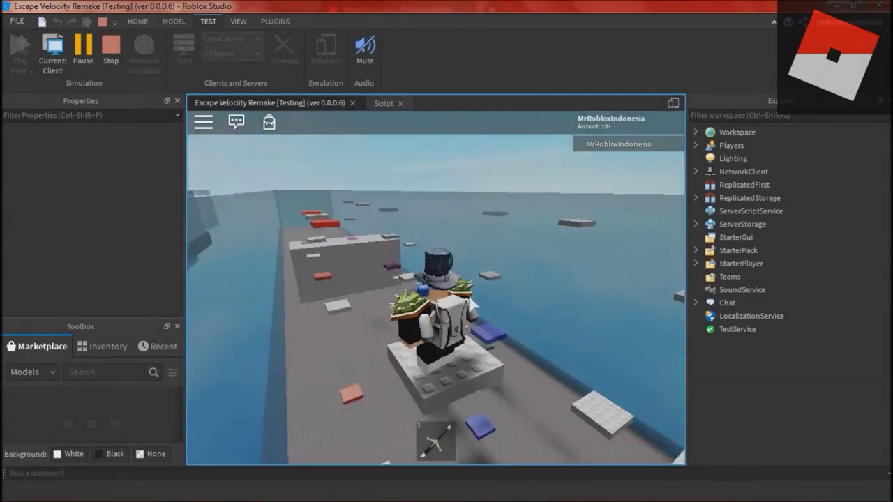
{"action": "right_click_drag", "start_coordinate": [469, 279], "coordinate": [470, 280]}
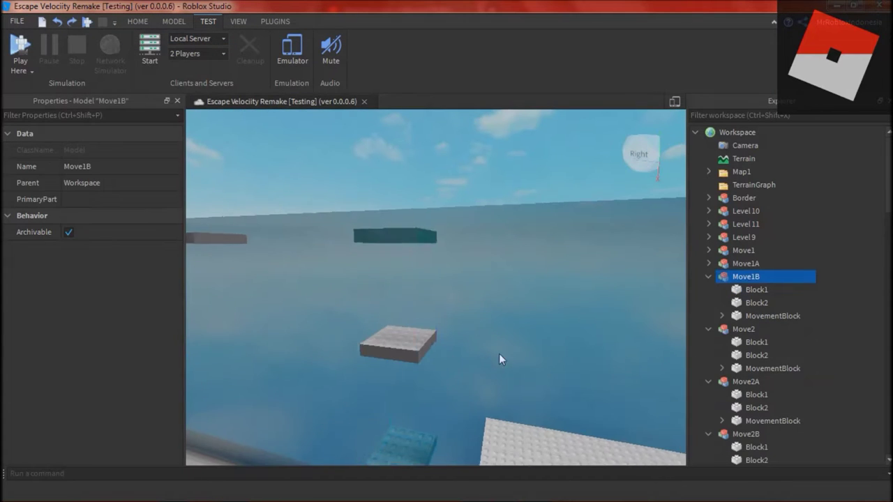
- Expand Move1A and turn off Anchored for its MovementBlock
{"action": "left_click", "coordinate": [713, 262]}
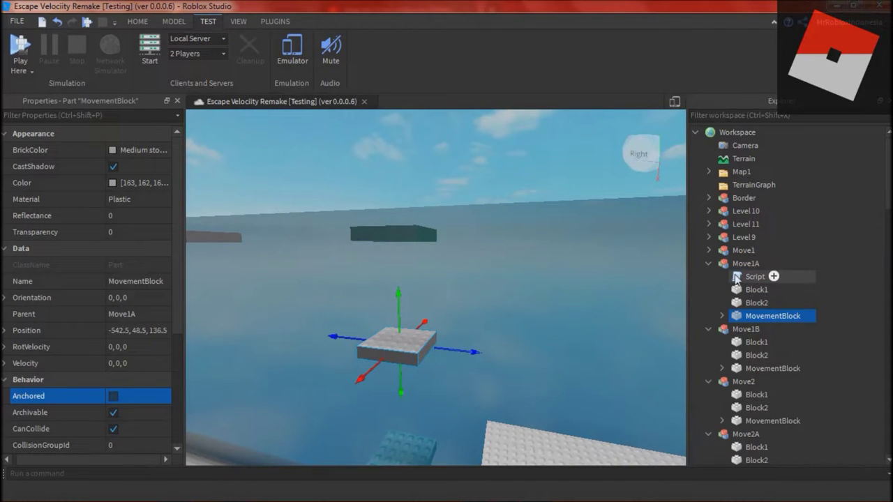
{"action": "left_click", "coordinate": [709, 263]}
{"action": "left_click", "coordinate": [708, 250]}
{"action": "left_click", "coordinate": [708, 250]}
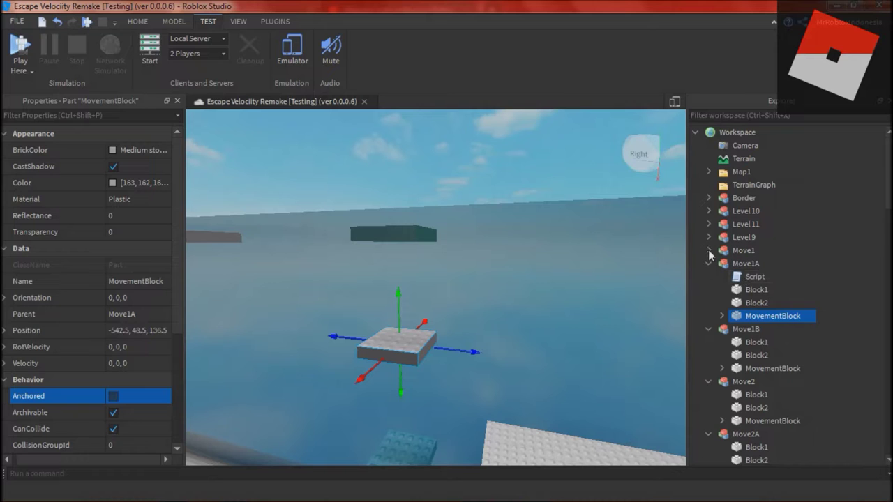
- Open Move1A's script and add the line platform.Anchored = false above the while loop
{"action": "double_click", "coordinate": [728, 274]}
{"action": "left_click", "coordinate": [425, 233]}
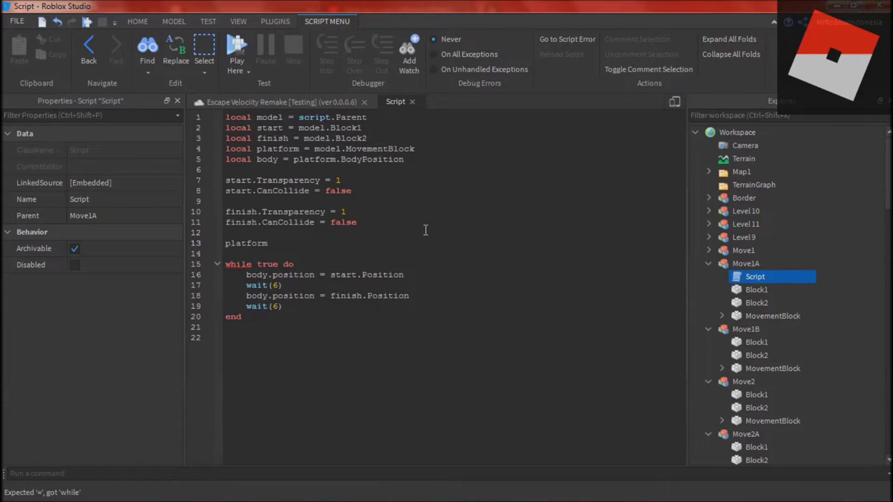
{"action": "key", "text": "BackSpace"}
{"action": "key", "text": "BackSpace"}
{"action": "key", "text": "BackSpace"}
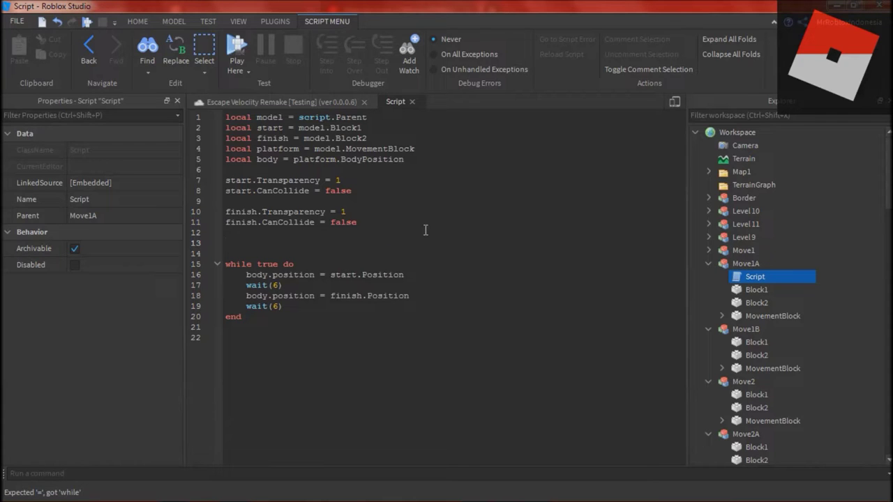
{"action": "type", "text": "platform"}
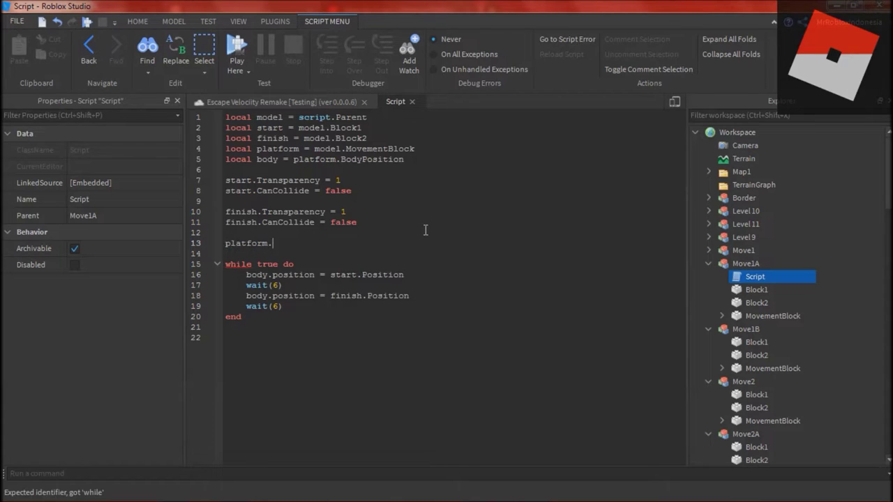
{"action": "type", "text": ".Anchored"}
{"action": "left_click", "coordinate": [770, 318]}
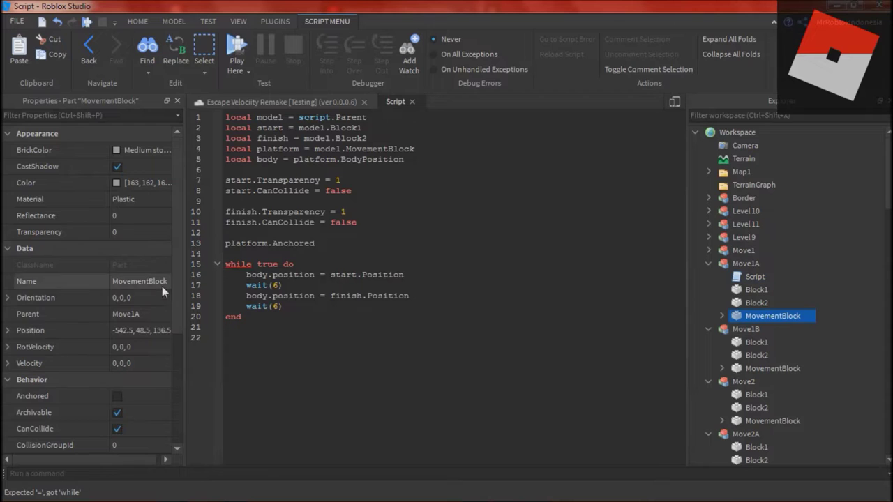
{"action": "left_click", "coordinate": [342, 246]}
{"action": "type", "text": "= fl"}
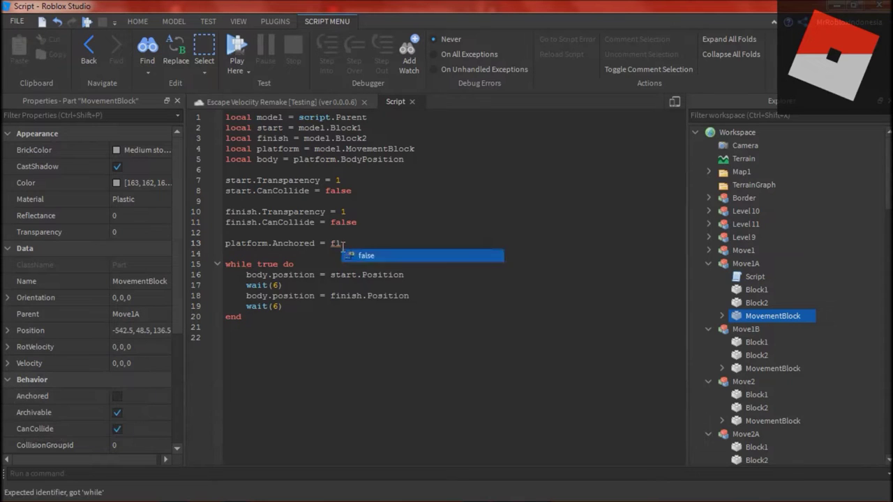
{"action": "key", "text": "Return"}
- Place platform.Anchored = false directly below the variable declarations, remove the extra blank lines above the loop and collapse Move1A
{"action": "type", "text": "platform.Anchored = false"}
{"action": "key", "text": "Return"}
{"action": "left_click", "coordinate": [300, 264]}
{"action": "key", "text": "BackSpace"}
{"action": "key", "text": "BackSpace"}
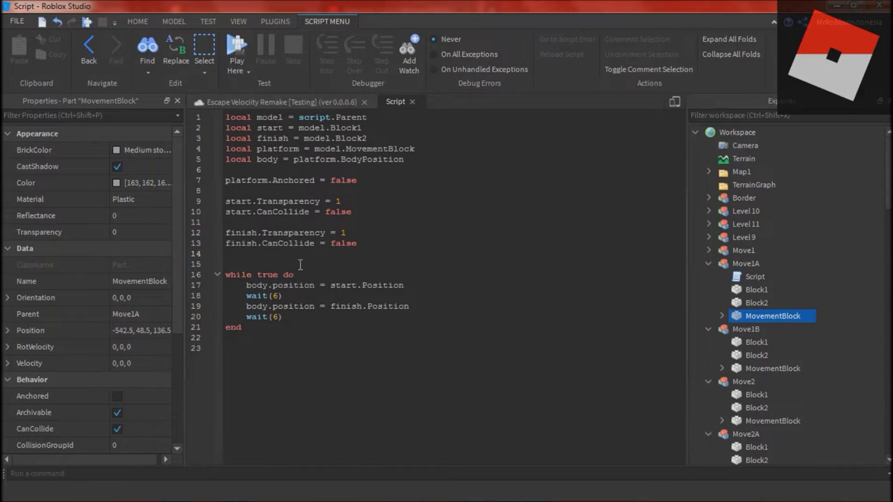
{"action": "left_click", "coordinate": [758, 279]}
{"action": "left_click", "coordinate": [709, 265]}
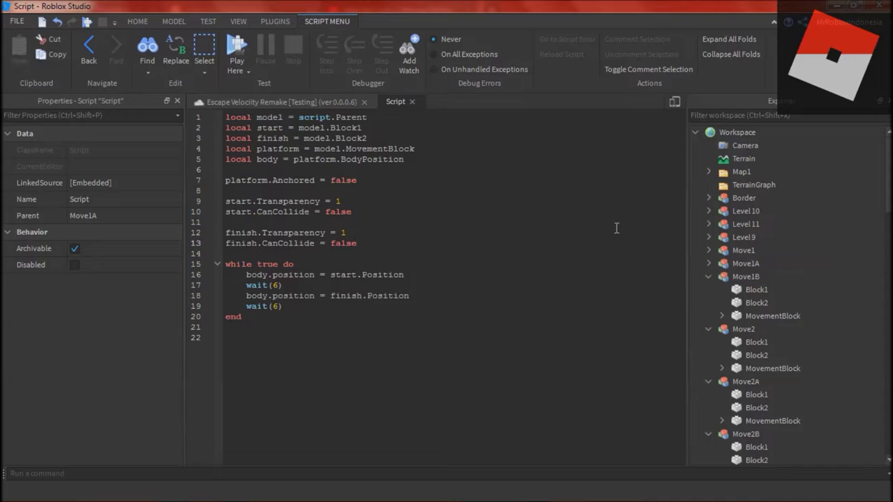
- Playtest the course from the 3D scene and move the character to try the moving platform
{"action": "left_click", "coordinate": [332, 103]}
{"action": "right_click_drag", "start_coordinate": [508, 174], "coordinate": [542, 244]}
{"action": "left_click", "coordinate": [21, 47]}
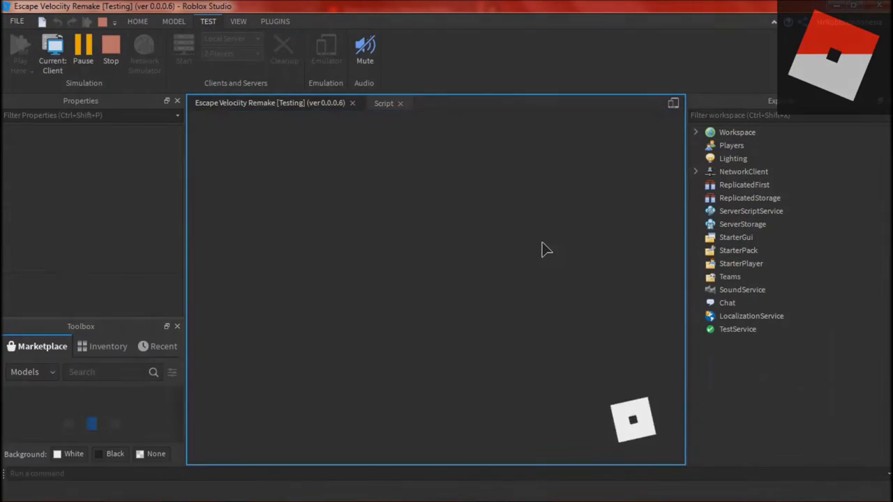
{"action": "key", "text": "w"}
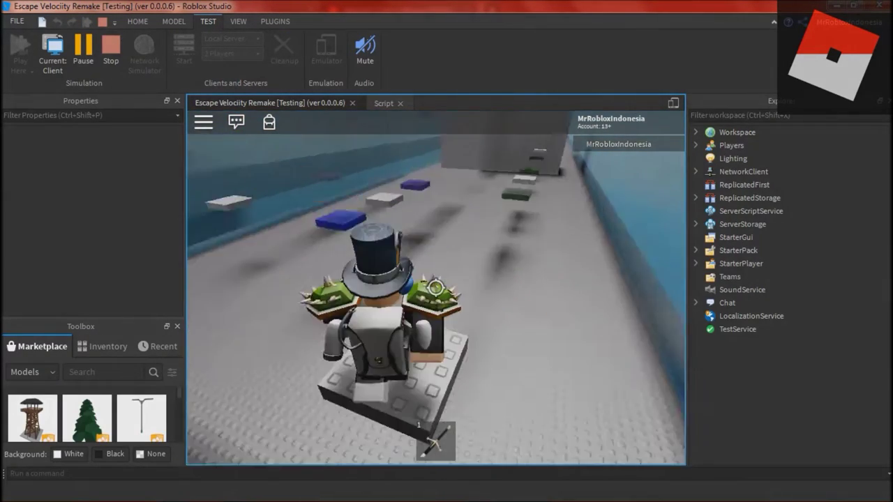
{"action": "key", "text": "space"}
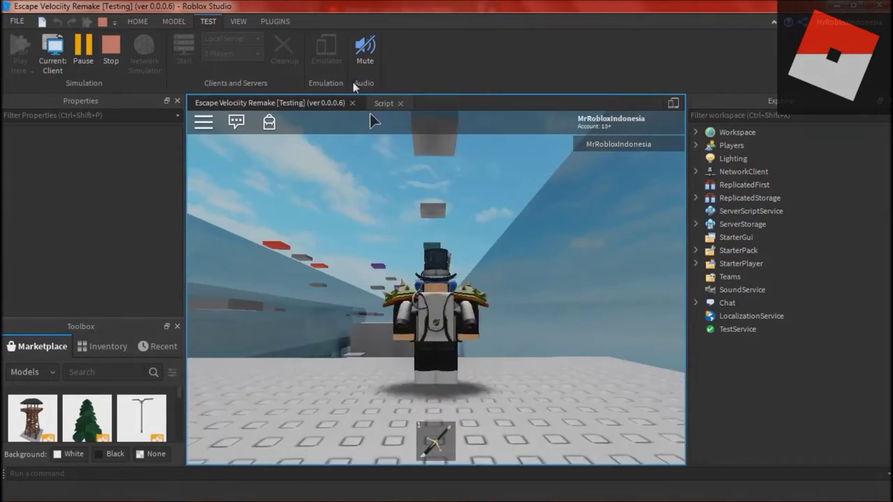
- Stop the playtest and examine the BodyGyro properties of Move1A's MovementBlock
{"action": "left_click", "coordinate": [111, 49]}
{"action": "left_click", "coordinate": [754, 48]}
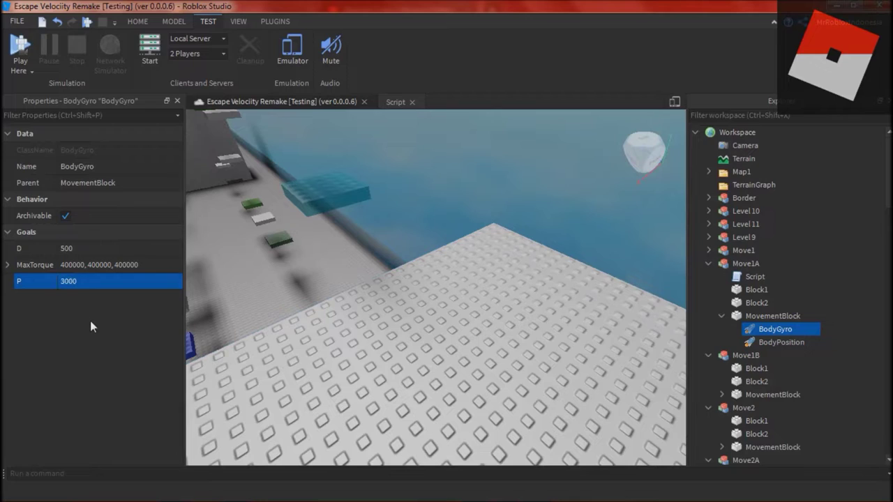
{"action": "key", "text": "alt+Tab"}
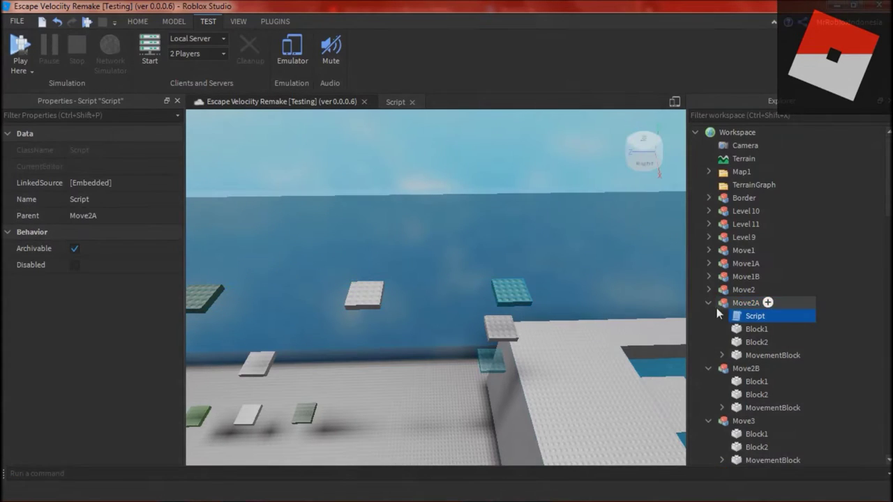
- Paste the platform script into the Move2B and Move3 models
{"action": "left_click", "coordinate": [708, 303]}
{"action": "left_click", "coordinate": [739, 318]}
{"action": "key", "text": "ctrl+shift+v"}
{"action": "left_click", "coordinate": [708, 316]}
{"action": "left_click", "coordinate": [740, 330]}
{"action": "key", "text": "ctrl+shift+v"}
{"action": "left_click", "coordinate": [708, 316]}
{"action": "left_click", "coordinate": [708, 303]}
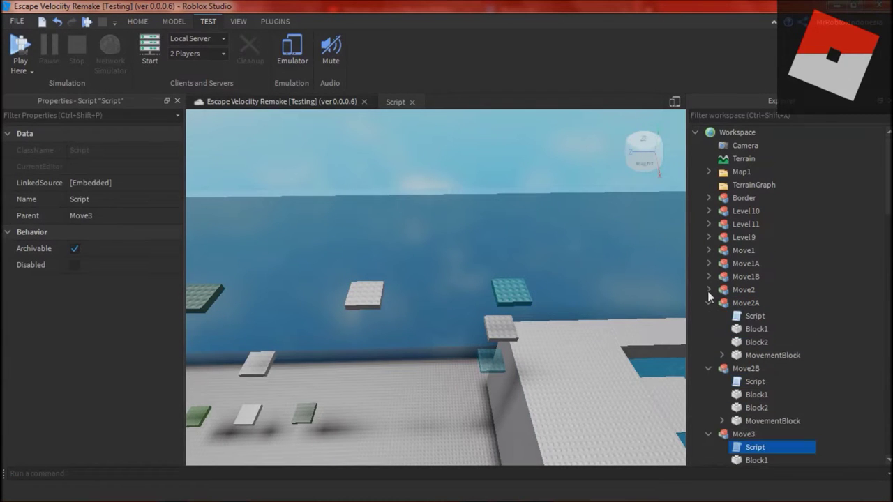
- Collapse the finished Move models and paste the platform script into Move3A
{"action": "left_click", "coordinate": [708, 290]}
{"action": "left_click", "coordinate": [709, 264]}
{"action": "left_click", "coordinate": [708, 251]}
{"action": "left_click", "coordinate": [709, 290]}
{"action": "left_click", "coordinate": [709, 303]}
{"action": "left_click", "coordinate": [708, 316]}
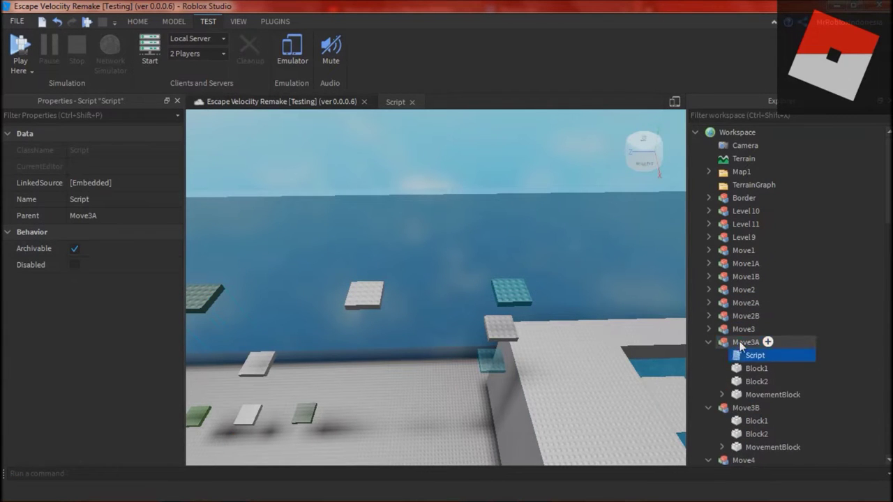
- Paste the platform script into the Move3B and Move4 models, collapsing the finished ones
{"action": "left_click", "coordinate": [709, 355]}
{"action": "left_click", "coordinate": [709, 342]}
{"action": "left_click", "coordinate": [708, 342]}
{"action": "left_click", "coordinate": [709, 356]}
{"action": "scroll", "coordinate": [725, 345], "scroll_direction": "down", "scroll_amount": 1}
{"action": "left_click", "coordinate": [739, 330]}
{"action": "key", "text": "ctrl+shift+v"}
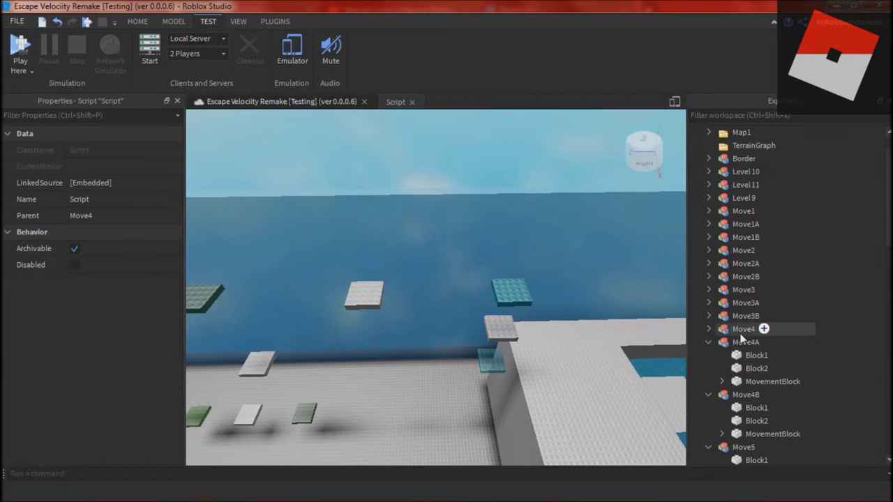
- Paste the platform script into the Move4A and Move4B models
{"action": "scroll", "coordinate": [738, 333], "scroll_direction": "down", "scroll_amount": 1}
{"action": "left_click", "coordinate": [708, 290]}
{"action": "double_click", "coordinate": [706, 303]}
{"action": "left_click", "coordinate": [706, 302]}
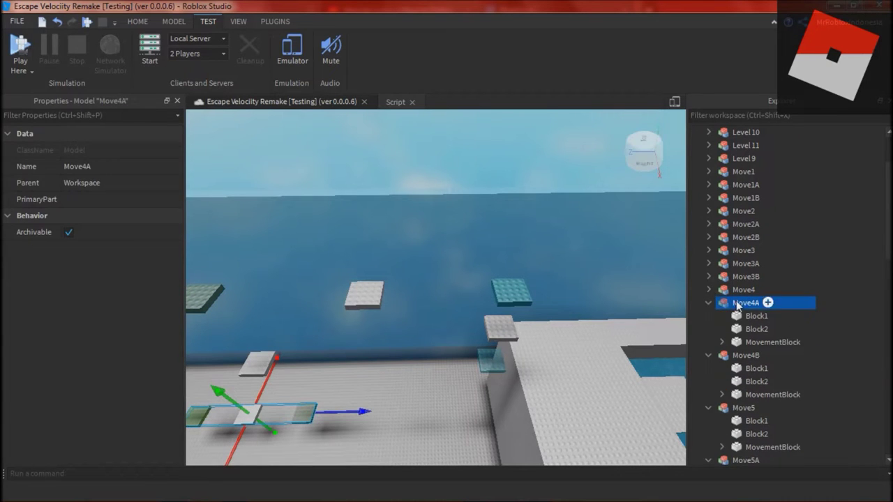
{"action": "left_click", "coordinate": [707, 302]}
{"action": "left_click", "coordinate": [698, 316]}
{"action": "key", "text": "ctrl+shift+v"}
- Paste the platform script into the Move5 and Move5A models, collapsing the finished ones
{"action": "left_click", "coordinate": [707, 316]}
{"action": "left_click", "coordinate": [732, 330]}
{"action": "key", "text": "ctrl+shift+v"}
{"action": "left_click", "coordinate": [708, 329]}
{"action": "scroll", "coordinate": [737, 320], "scroll_direction": "down", "scroll_amount": 1}
{"action": "left_click", "coordinate": [738, 303]}
{"action": "key", "text": "ctrl+shift+v"}
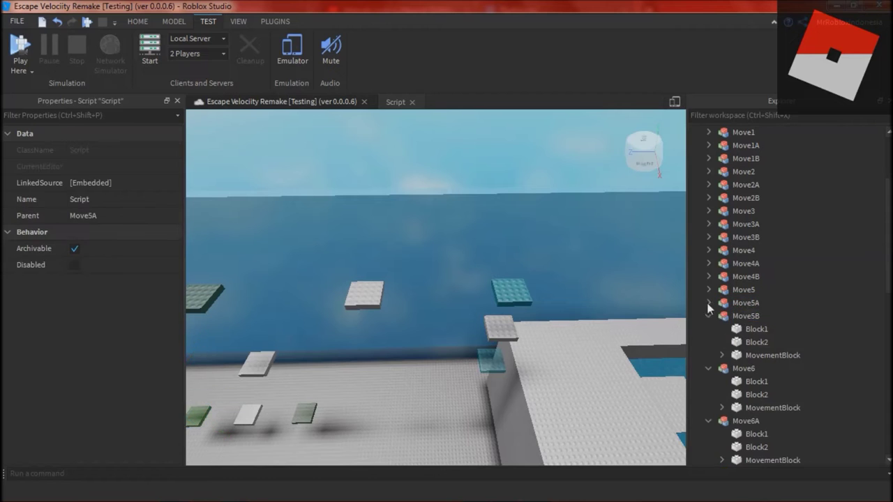
- Paste the platform script into the Move5B and Move6 models and collapse the finished ones
{"action": "left_click", "coordinate": [735, 303]}
{"action": "key", "text": "ctrl+shift+v"}
{"action": "left_click", "coordinate": [708, 303]}
{"action": "left_click", "coordinate": [736, 316]}
{"action": "key", "text": "ctrl+shift+v"}
{"action": "left_click", "coordinate": [708, 316]}
{"action": "left_click", "coordinate": [736, 329]}
{"action": "key", "text": "ctrl+shift+v"}
{"action": "left_click", "coordinate": [709, 342]}
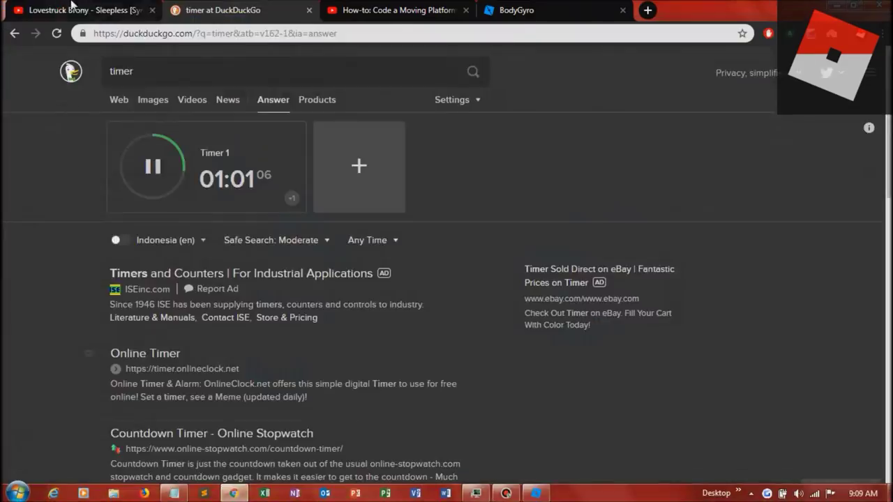
- Play-test the course by running and jumping towards the moving platforms, and end the test
{"action": "left_click", "coordinate": [72, 10]}
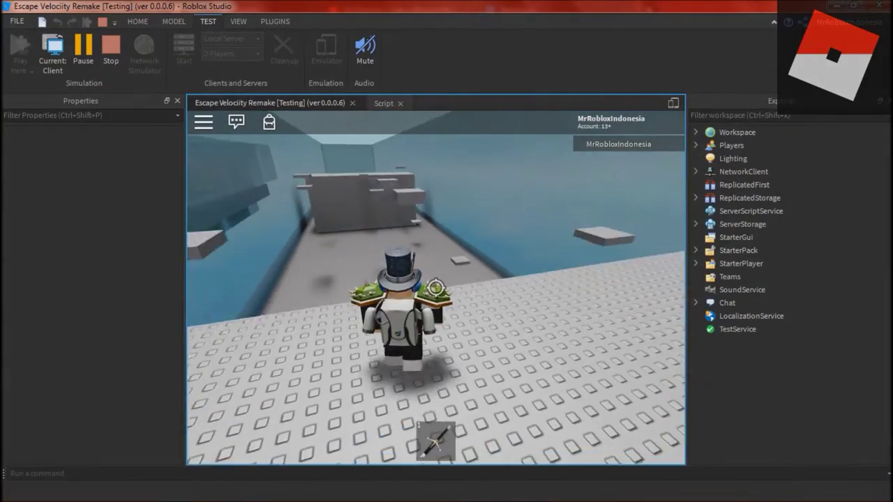
{"action": "key", "text": "w"}
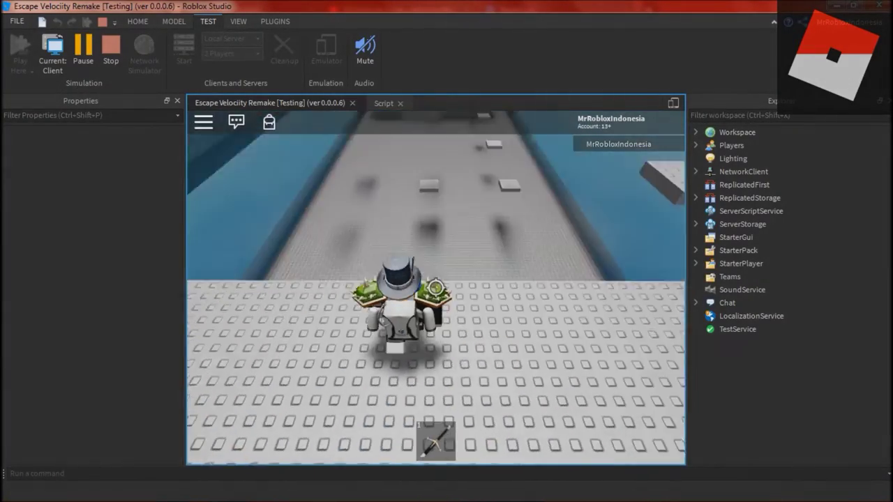
{"action": "key", "text": "space"}
{"action": "left_click", "coordinate": [111, 50]}
- Start a play test from a closer viewpoint, ride and jump across the moving platforms, and end the test
{"action": "right_click_drag", "start_coordinate": [517, 202], "coordinate": [516, 223]}
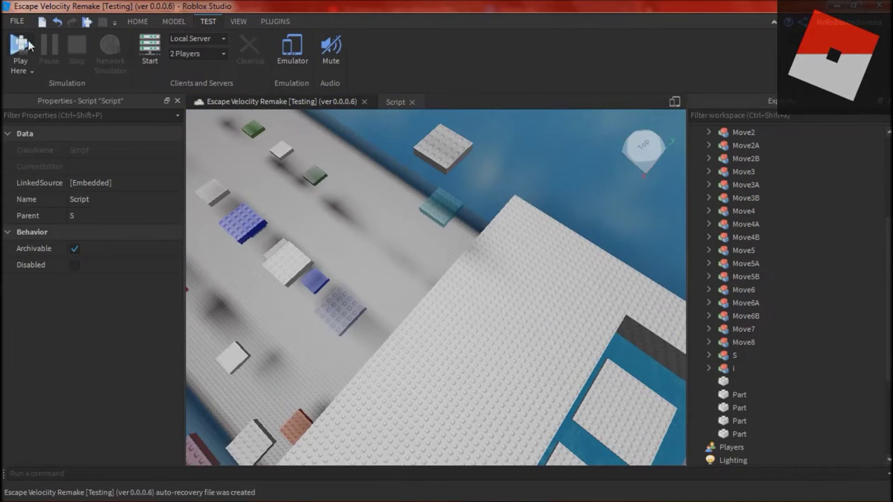
{"action": "left_click", "coordinate": [21, 46]}
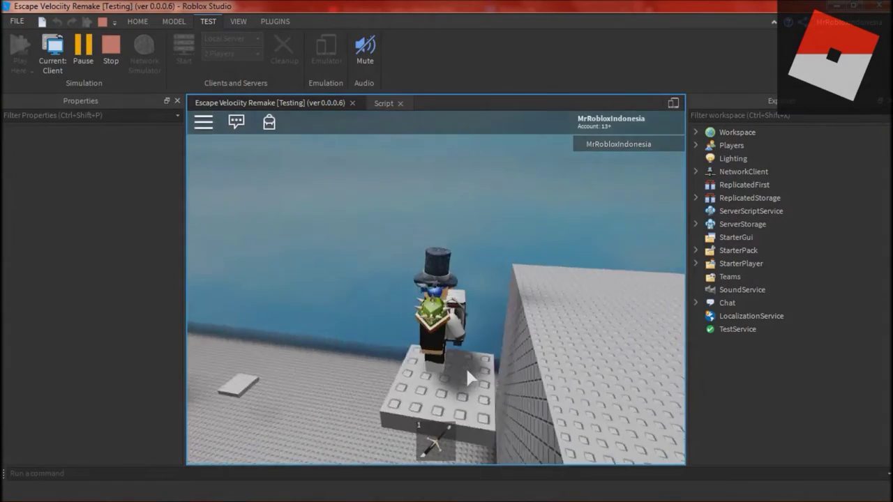
{"action": "scroll", "coordinate": [467, 371], "scroll_direction": "down", "scroll_amount": 3}
{"action": "key", "text": "w"}
{"action": "key", "text": "space"}
{"action": "key", "text": "space"}
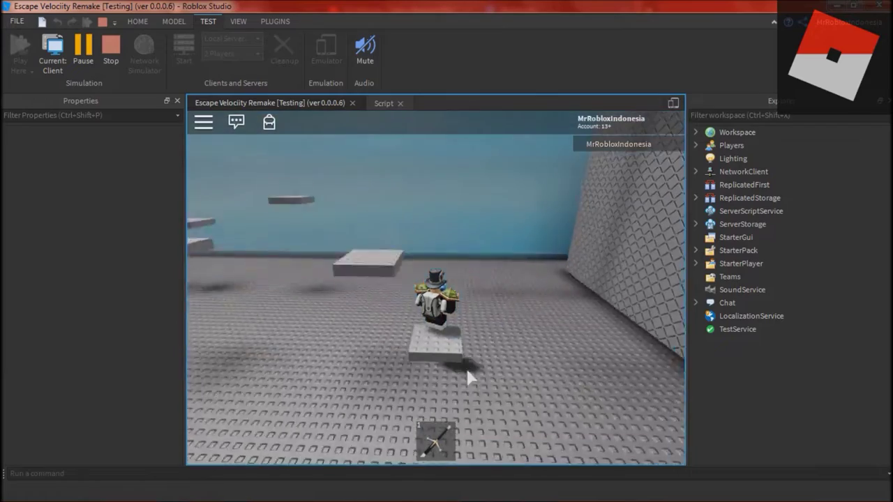
{"action": "key", "text": "w"}
{"action": "key", "text": "space"}
{"action": "right_click_drag", "start_coordinate": [467, 370], "coordinate": [467, 370]}
{"action": "scroll", "coordinate": [467, 371], "scroll_direction": "down", "scroll_amount": 3}
{"action": "left_click", "coordinate": [111, 49]}
- Run another play test from the starting deck, jump onto a moving platform to check its motion, and stop the test
{"action": "right_click_drag", "start_coordinate": [562, 219], "coordinate": [564, 361]}
{"action": "key", "text": "F5"}
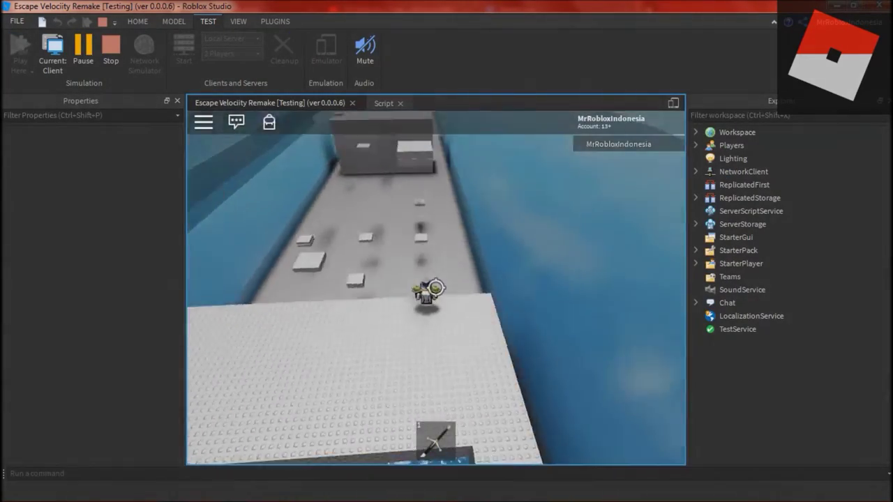
{"action": "key", "text": "w"}
{"action": "key", "text": "space"}
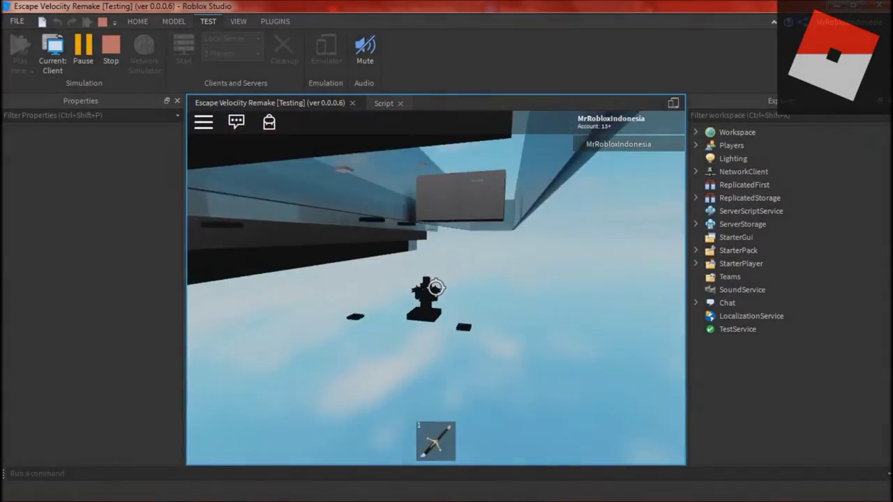
{"action": "key", "text": "shift"}
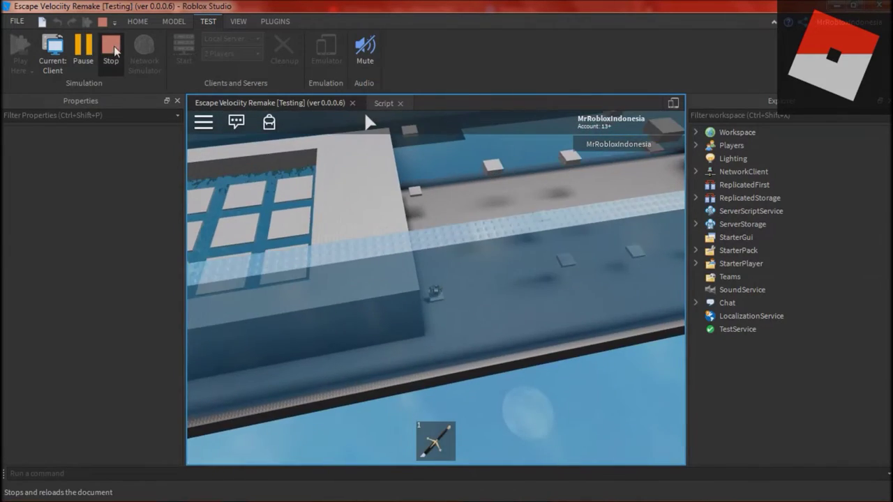
{"action": "left_click", "coordinate": [112, 48]}
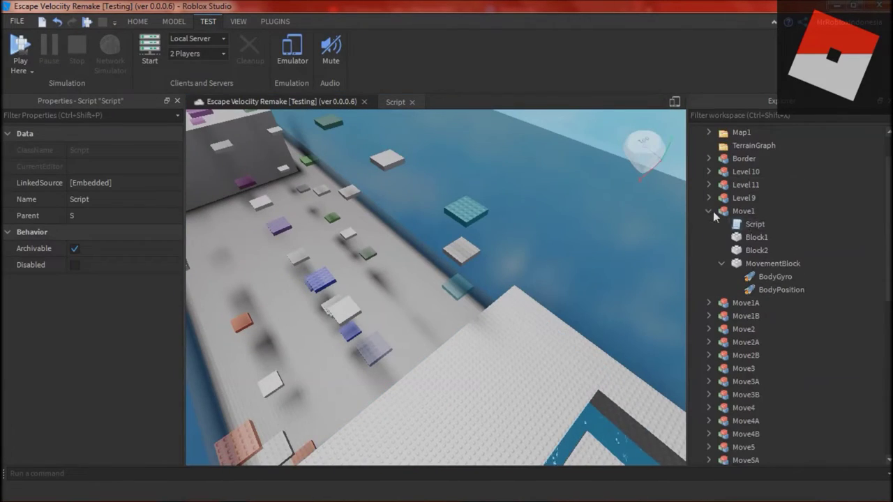
- Begin a function declaration above the while loop in the Move1 script
{"action": "double_click", "coordinate": [752, 225]}
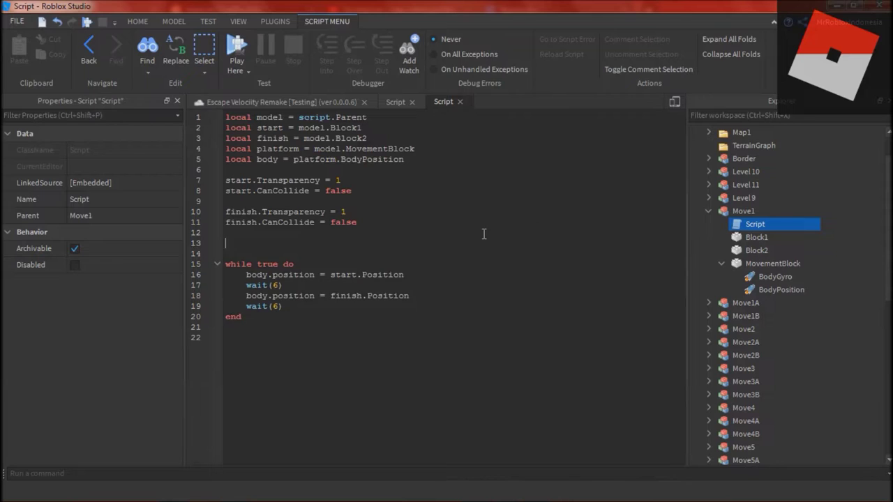
{"action": "type", "text": "function(hit"}
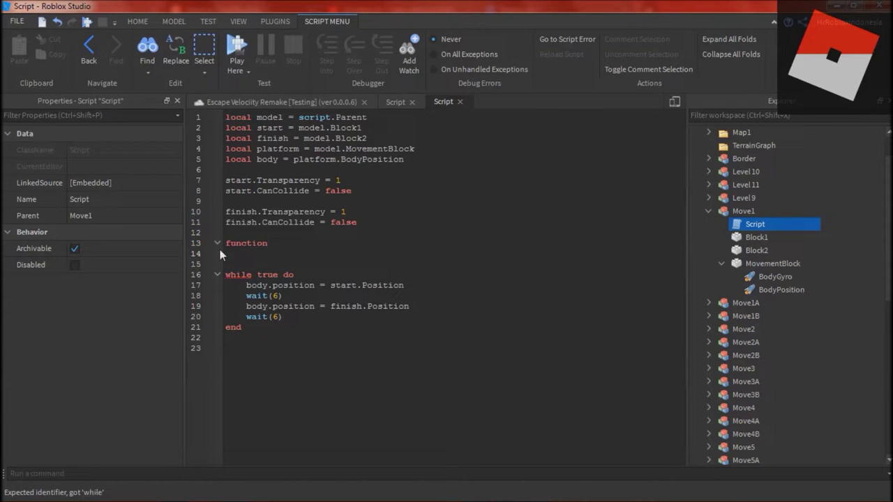
{"action": "key", "text": "BackSpace"}
- Open the Giver script of the Gravity Coil Giver in Map1 and examine how its Touched function is written
{"action": "left_click", "coordinate": [708, 211]}
{"action": "scroll", "coordinate": [708, 391], "scroll_direction": "down", "scroll_amount": 4}
{"action": "scroll", "coordinate": [708, 335], "scroll_direction": "up", "scroll_amount": 5}
{"action": "left_click", "coordinate": [708, 173]}
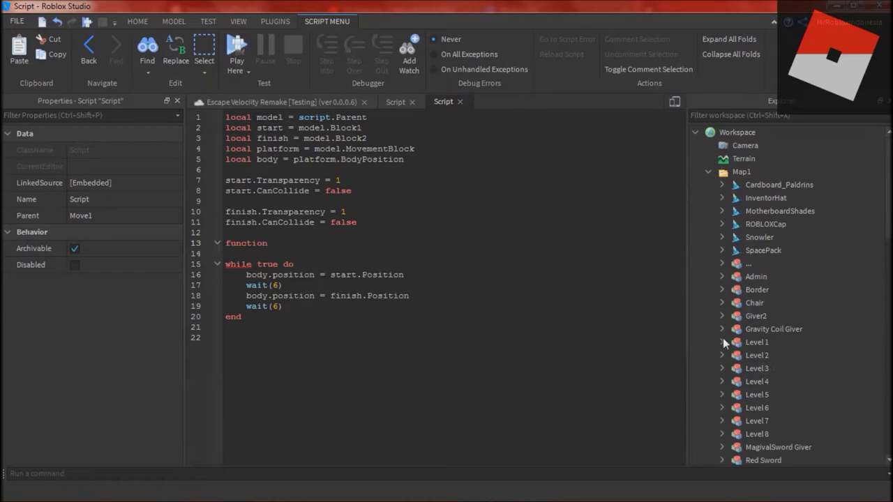
{"action": "double_click", "coordinate": [800, 352]}
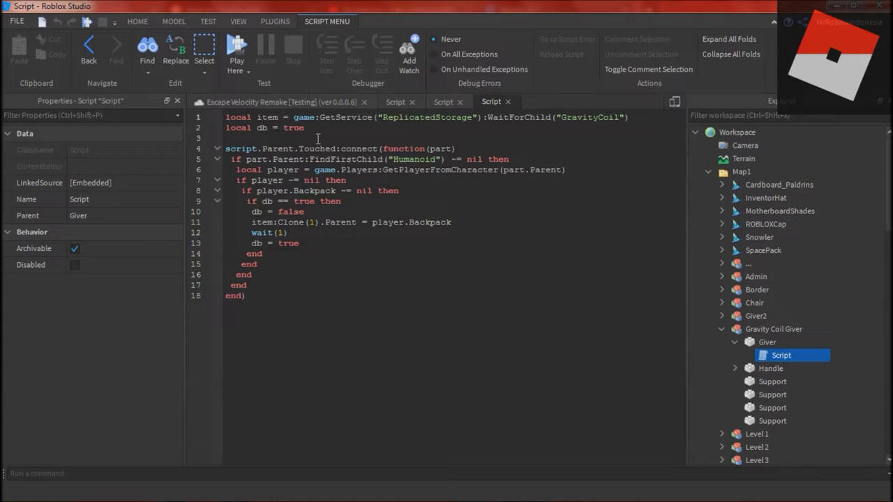
{"action": "left_click", "coordinate": [734, 342]}
{"action": "left_click", "coordinate": [749, 331]}
{"action": "left_click", "coordinate": [751, 343]}
{"action": "left_click", "coordinate": [722, 330]}
{"action": "scroll", "coordinate": [822, 274], "scroll_direction": "down", "scroll_amount": 4}
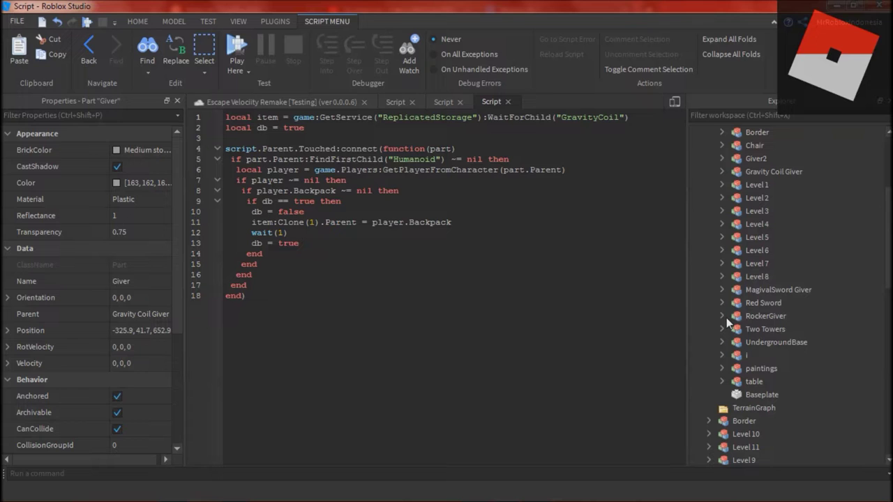
- Return to the Gravity Coil Giver model and inspect its Giver script and the contents of its Handle
{"action": "left_click", "coordinate": [722, 172]}
{"action": "left_click", "coordinate": [752, 174]}
{"action": "left_click", "coordinate": [761, 187]}
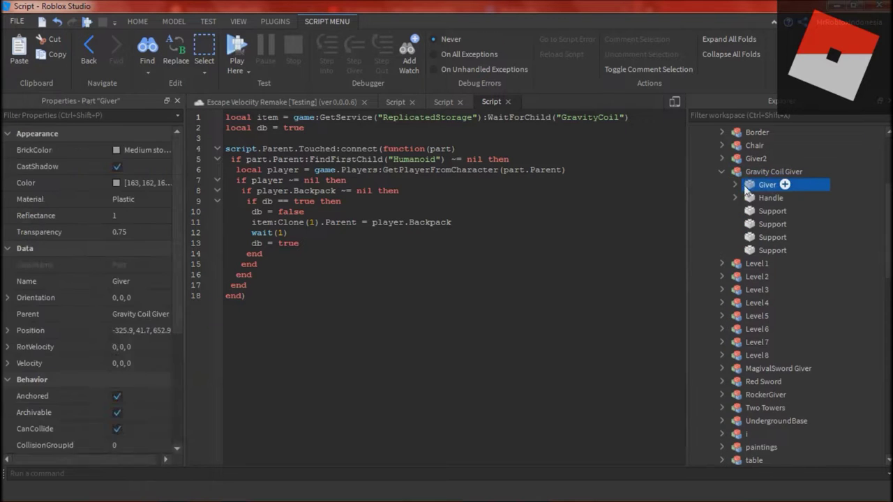
{"action": "left_click", "coordinate": [735, 185]}
{"action": "left_click", "coordinate": [768, 198]}
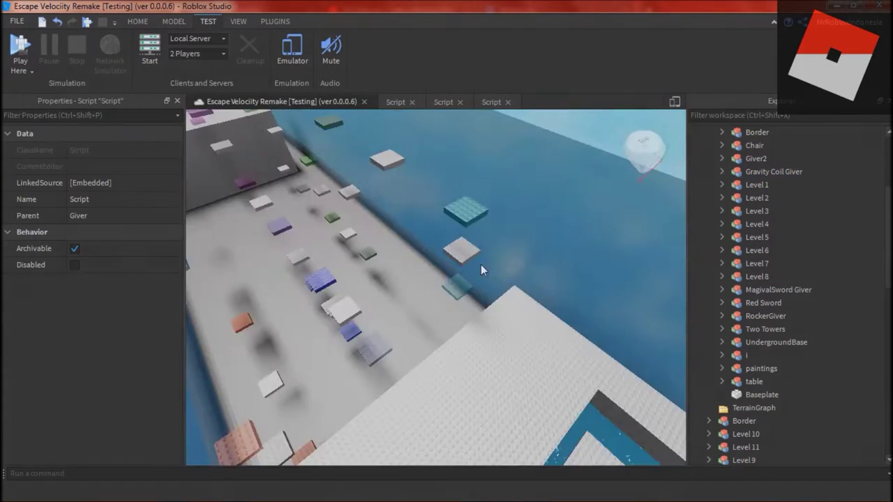
{"action": "right_click_drag", "start_coordinate": [480, 265], "coordinate": [480, 243]}
{"action": "scroll", "coordinate": [481, 243], "scroll_direction": "up", "scroll_amount": 8}
{"action": "left_click", "coordinate": [722, 173]}
{"action": "left_click", "coordinate": [734, 211]}
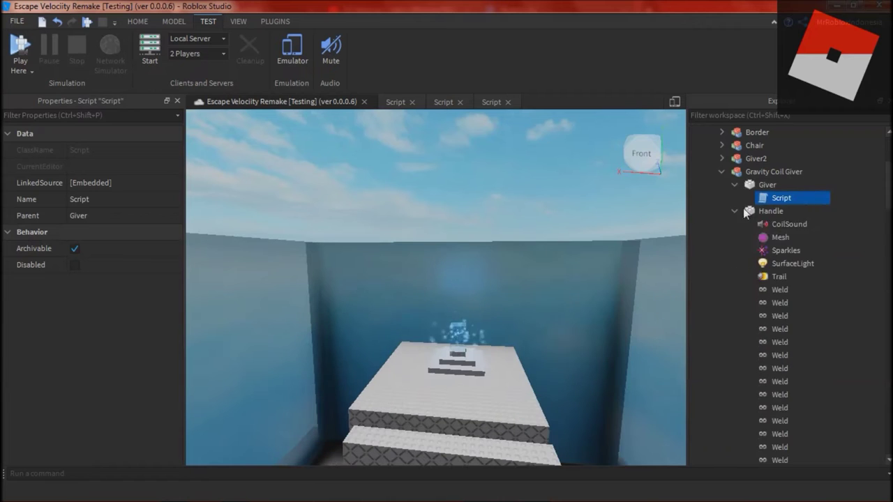
{"action": "left_click", "coordinate": [722, 172]}
- Examine the Giver script in Map1's Admin model and collapse the model
{"action": "scroll", "coordinate": [770, 199], "scroll_direction": "down", "scroll_amount": 4}
{"action": "scroll", "coordinate": [770, 199], "scroll_direction": "up", "scroll_amount": 6}
{"action": "left_click", "coordinate": [723, 199]}
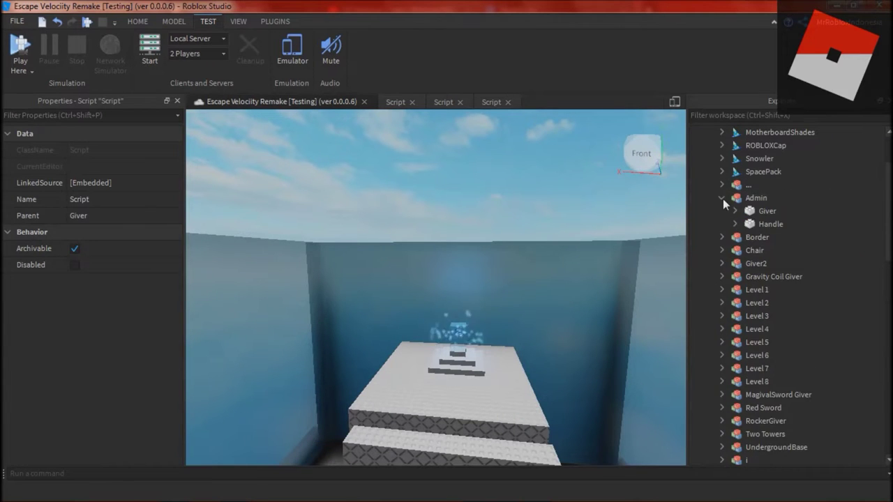
{"action": "left_click", "coordinate": [734, 212]}
{"action": "double_click", "coordinate": [770, 227]}
{"action": "left_click", "coordinate": [734, 211]}
{"action": "left_click", "coordinate": [734, 224]}
{"action": "left_click", "coordinate": [722, 199]}
{"action": "scroll", "coordinate": [764, 234], "scroll_direction": "up", "scroll_amount": 2}
{"action": "scroll", "coordinate": [764, 234], "scroll_direction": "down", "scroll_amount": 19}
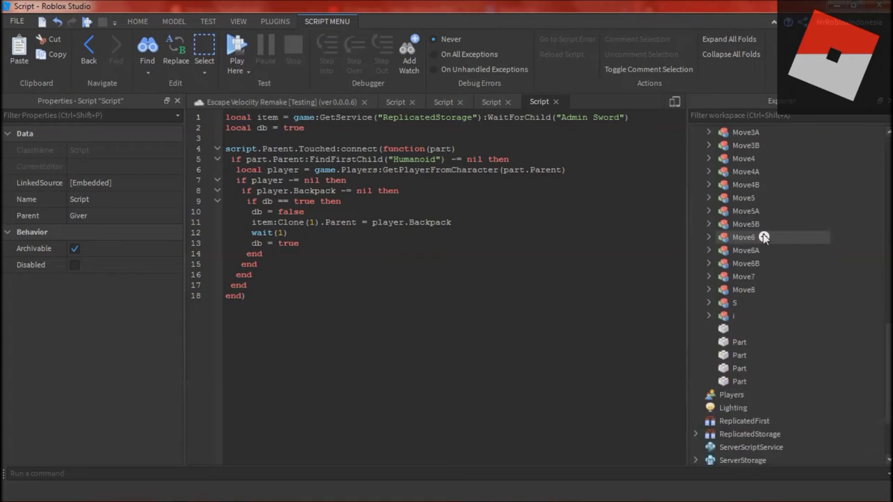
- Read through GravityCoilScript and the Admin Sword's SwordScript in ReplicatedStorage, and collapse the folder
{"action": "left_click", "coordinate": [694, 370]}
{"action": "left_click", "coordinate": [709, 368]}
{"action": "double_click", "coordinate": [750, 383]}
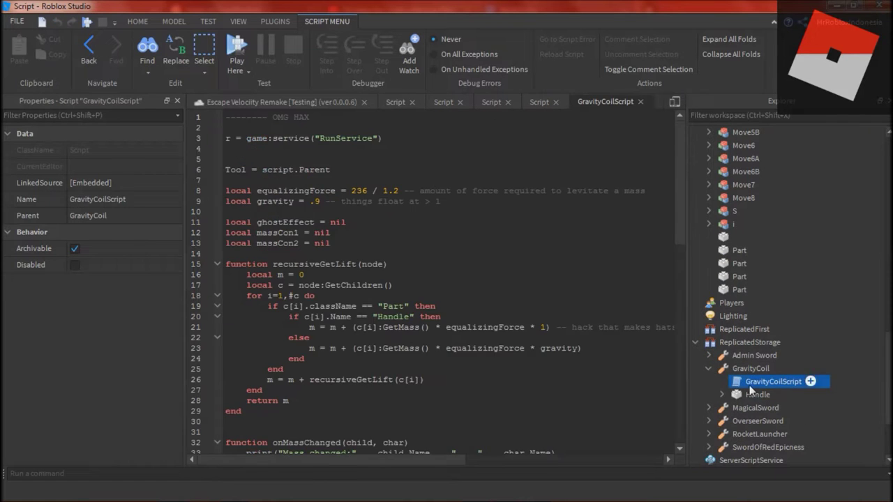
{"action": "scroll", "coordinate": [663, 301], "scroll_direction": "down", "scroll_amount": 7}
{"action": "left_click", "coordinate": [709, 356]}
{"action": "double_click", "coordinate": [760, 329]}
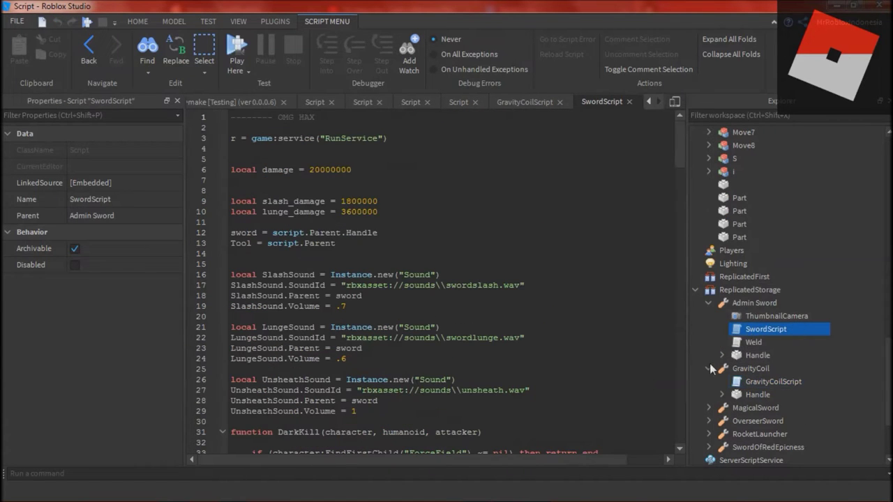
{"action": "scroll", "coordinate": [608, 290], "scroll_direction": "down", "scroll_amount": 20}
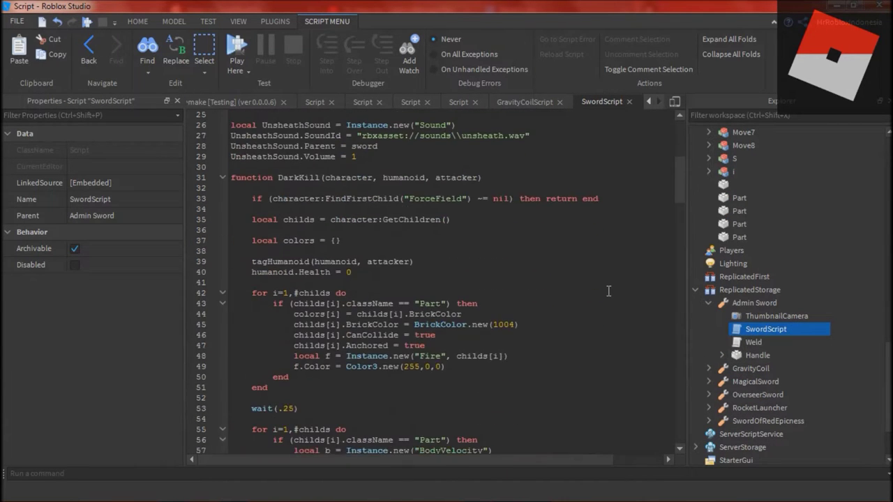
{"action": "left_click", "coordinate": [709, 303]}
{"action": "left_click", "coordinate": [695, 290]}
{"action": "key", "text": "alt+Tab"}
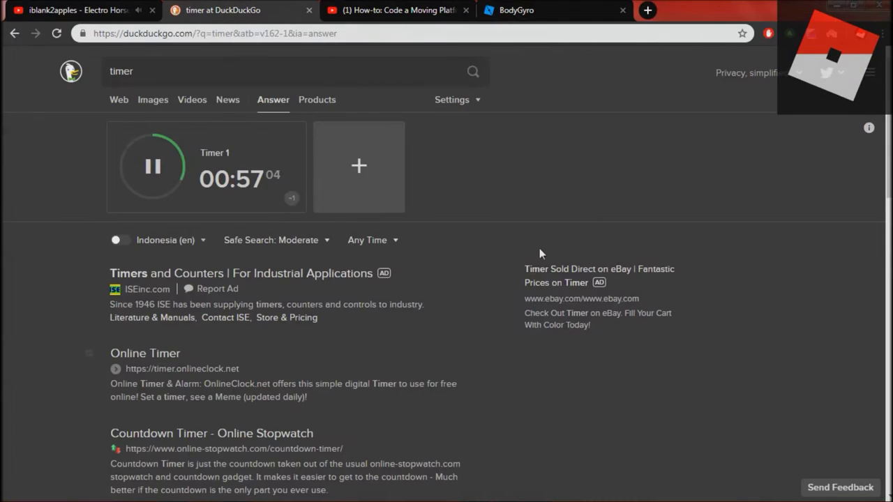
{"action": "key", "text": "alt+Tab"}
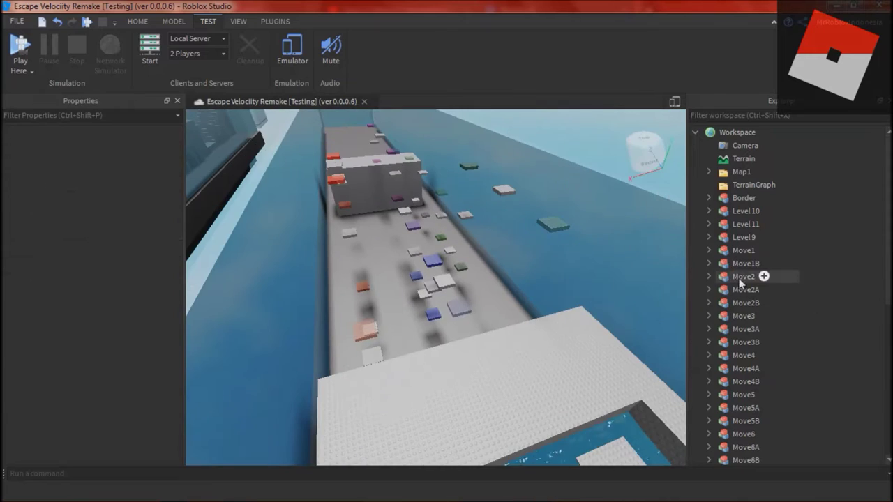
- Delete the Move1B model and the A and B variants of Move2 through Move5
{"action": "left_click", "coordinate": [738, 265]}
{"action": "key", "text": "Delete"}
{"action": "left_click", "coordinate": [735, 276]}
{"action": "key", "text": "Delete"}
{"action": "left_click", "coordinate": [736, 277]}
{"action": "key", "text": "Delete"}
{"action": "left_click", "coordinate": [741, 290]}
{"action": "key", "text": "Delete"}
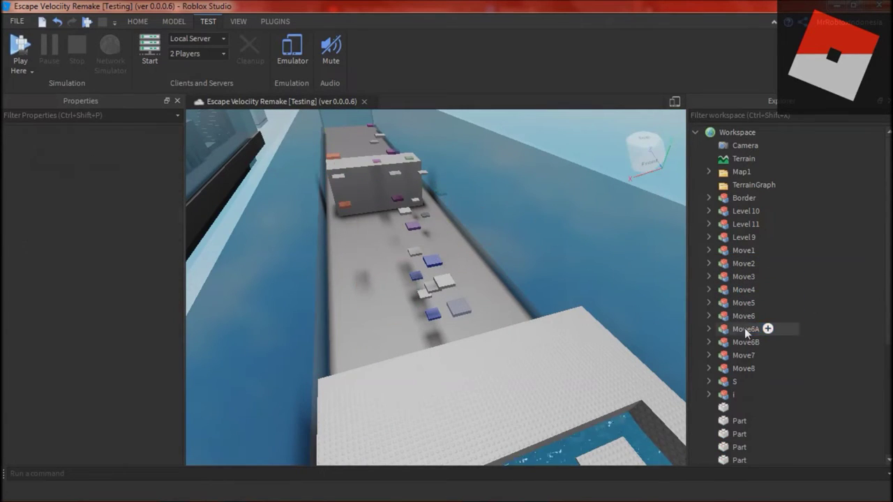
- Delete the Move6A and Move6B models
{"action": "left_click", "coordinate": [744, 327]}
{"action": "key", "text": "Delete"}
{"action": "left_click", "coordinate": [744, 329]}
{"action": "key", "text": "Delete"}
- Arrange the Move1 and Move2 platform models at the start of the course with the Rotate and Move tools
{"action": "key", "text": "w"}
{"action": "right_click_drag", "start_coordinate": [544, 171], "coordinate": [546, 169]}
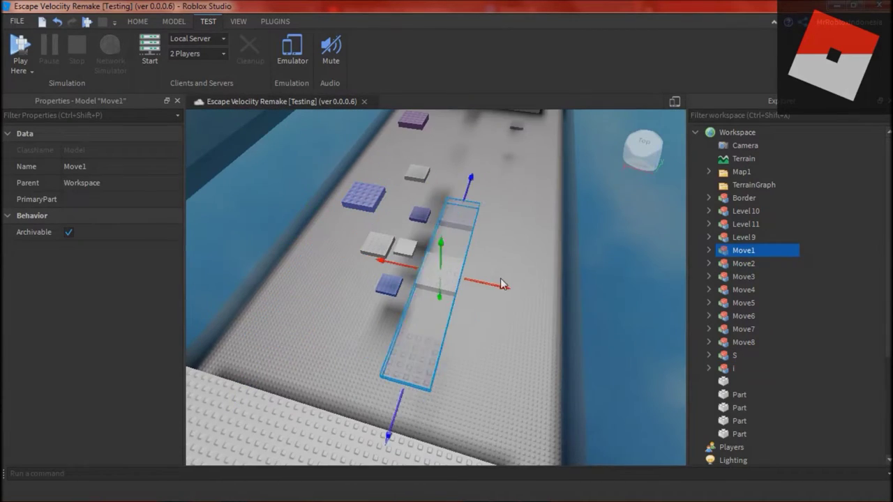
{"action": "left_click", "coordinate": [174, 21]}
{"action": "left_click", "coordinate": [103, 48]}
{"action": "left_click", "coordinate": [46, 48]}
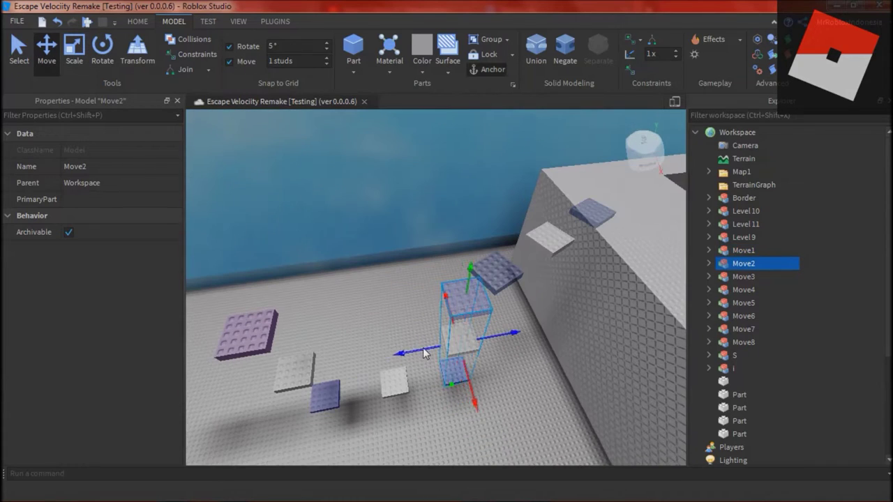
- Rotate the Move3 model and move it into line after Move2
{"action": "left_click", "coordinate": [314, 403]}
{"action": "key", "text": "ctrl+4"}
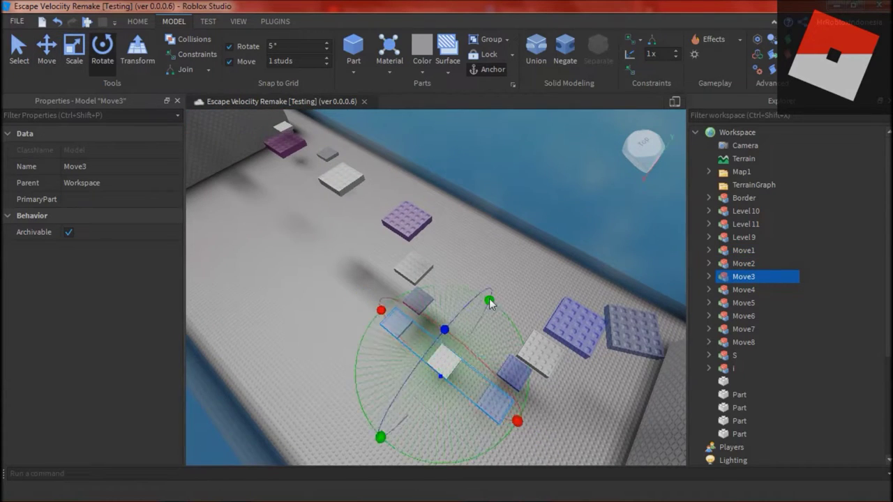
{"action": "left_click", "coordinate": [47, 50]}
{"action": "left_click_drag", "start_coordinate": [376, 306], "coordinate": [342, 339]}
- Reposition the upright Move4 model so it follows Move3 in the platform route
{"action": "left_click", "coordinate": [407, 307]}
{"action": "right_click_drag", "start_coordinate": [355, 286], "coordinate": [357, 288]}
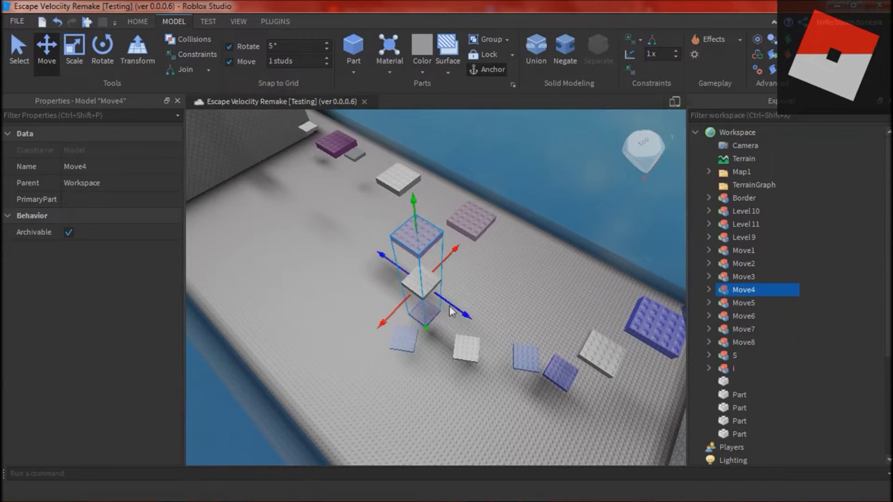
{"action": "right_click_drag", "start_coordinate": [449, 306], "coordinate": [452, 307]}
{"action": "left_click_drag", "start_coordinate": [481, 308], "coordinate": [470, 307]}
{"action": "left_click_drag", "start_coordinate": [433, 260], "coordinate": [434, 268]}
{"action": "key", "text": "a"}
- Move the platform model behind Move4 across the course and adjust its height and distance
{"action": "left_click", "coordinate": [479, 226]}
{"action": "left_click_drag", "start_coordinate": [432, 223], "coordinate": [348, 221]}
{"action": "left_click_drag", "start_coordinate": [481, 272], "coordinate": [481, 306]}
{"action": "left_click_drag", "start_coordinate": [609, 263], "coordinate": [617, 264]}
- Undo the last change to the next platform model and move it along the course instead
{"action": "right_click_drag", "start_coordinate": [522, 270], "coordinate": [498, 272]}
{"action": "left_click", "coordinate": [522, 274]}
{"action": "left_click", "coordinate": [526, 279]}
{"action": "key", "text": "ctrl+z"}
{"action": "left_click_drag", "start_coordinate": [413, 287], "coordinate": [488, 311]}
- Shift the following platform model along the route and adjust its height
{"action": "left_click", "coordinate": [509, 360]}
{"action": "right_click_drag", "start_coordinate": [508, 360], "coordinate": [511, 360]}
{"action": "left_click", "coordinate": [504, 284]}
{"action": "right_click_drag", "start_coordinate": [533, 318], "coordinate": [528, 318]}
{"action": "left_click_drag", "start_coordinate": [656, 273], "coordinate": [680, 274]}
{"action": "left_click_drag", "start_coordinate": [472, 307], "coordinate": [477, 329]}
- Delete the Move8 model
{"action": "right_click_drag", "start_coordinate": [483, 326], "coordinate": [487, 321]}
{"action": "left_click", "coordinate": [492, 307]}
{"action": "key", "text": "Delete"}
- Adjust the position of one more remaining platform model and deselect it
{"action": "left_click", "coordinate": [506, 231]}
{"action": "right_click_drag", "start_coordinate": [498, 255], "coordinate": [506, 232]}
{"action": "mouse_move", "coordinate": [546, 235]}
{"action": "left_mouse_down"}
{"action": "mouse_move", "coordinate": [627, 235]}
{"action": "mouse_move", "coordinate": [548, 250]}
{"action": "left_mouse_up"}
{"action": "right_click_drag", "start_coordinate": [567, 279], "coordinate": [571, 285]}
{"action": "left_click", "coordinate": [571, 285]}
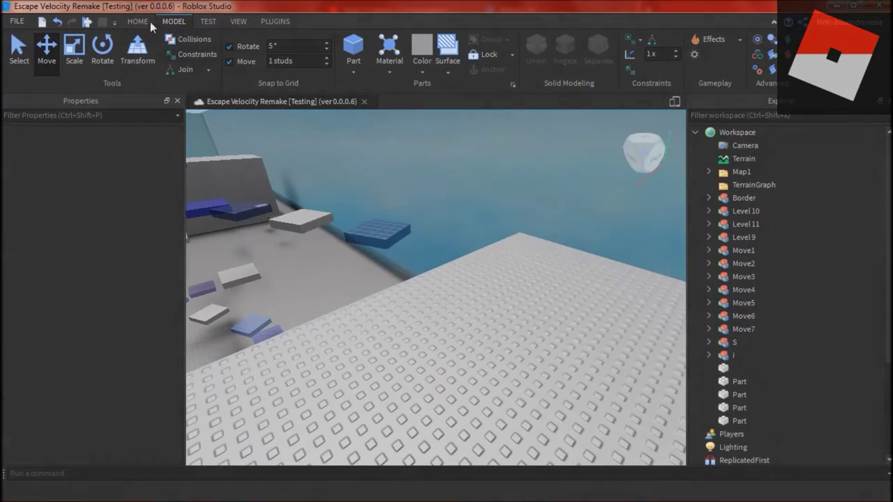
- Play-test the rearranged course by walking onto the first platform, and stop the test
{"action": "left_click", "coordinate": [140, 21]}
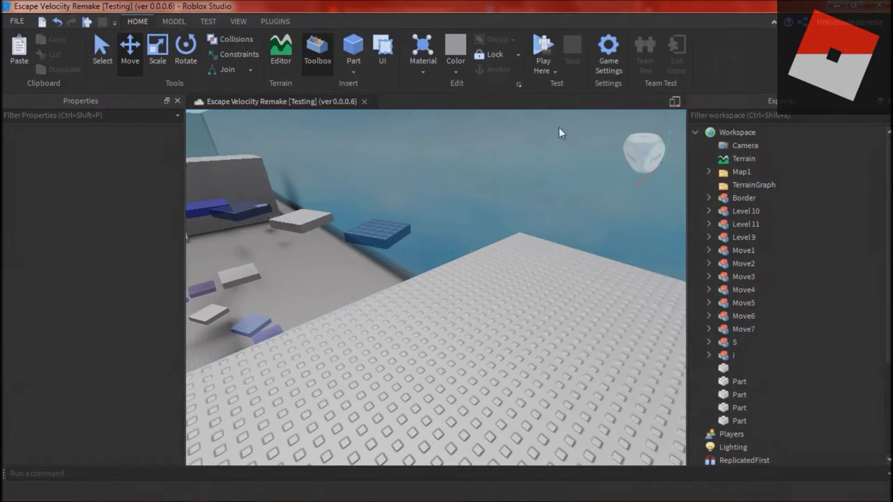
{"action": "key", "text": "alt+Tab"}
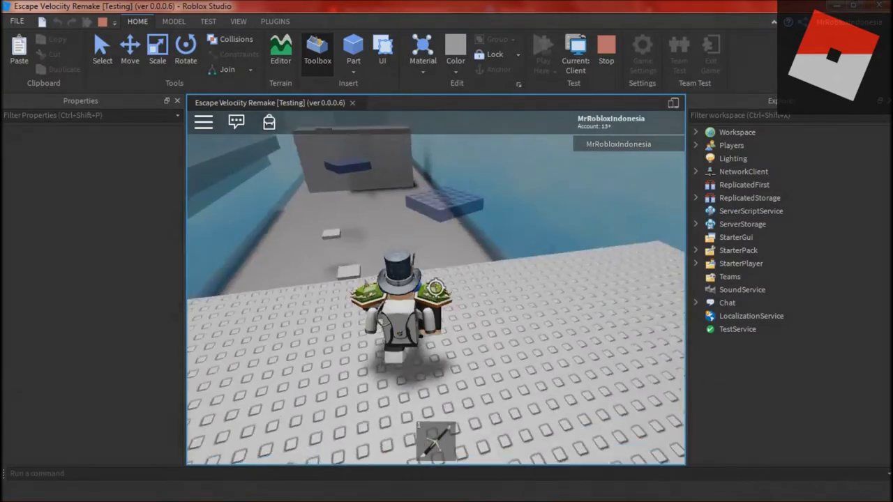
{"action": "key", "text": "w"}
{"action": "left_click", "coordinate": [606, 53]}
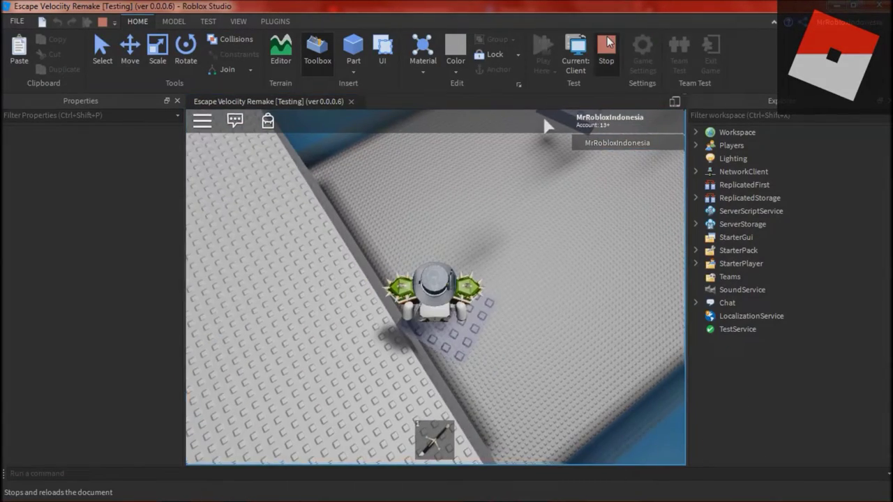
- Open the Move1 script and remove the incomplete Touch(hit) function above the while loop
{"action": "double_click", "coordinate": [757, 263]}
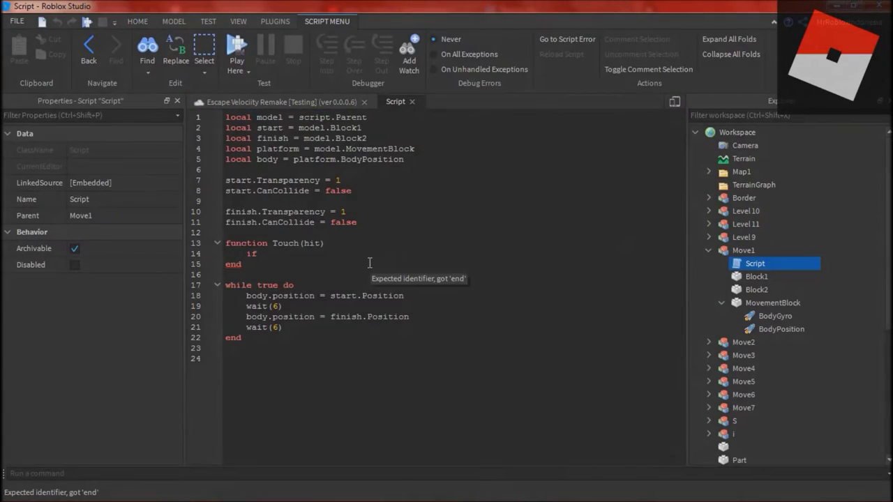
{"action": "key", "text": "BackSpace"}
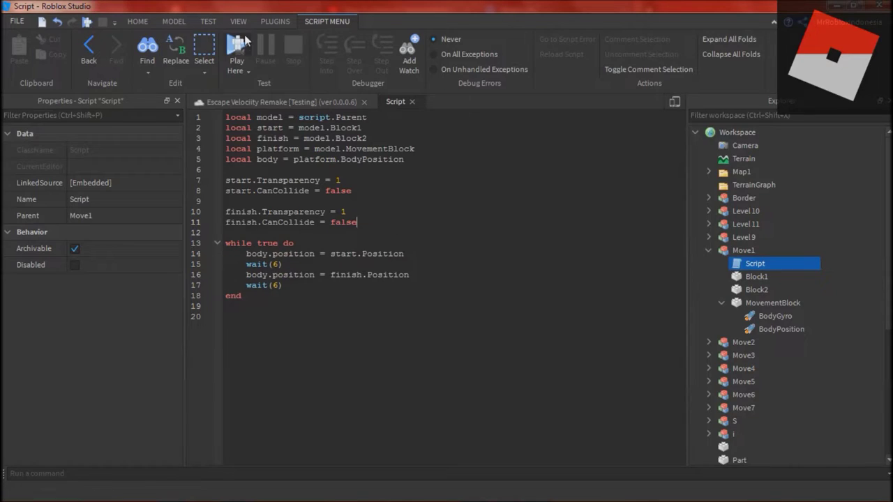
- Play-test the course with the edited Move1 script by jumping toward the first moving platform, and stop the test
{"action": "left_click", "coordinate": [236, 47]}
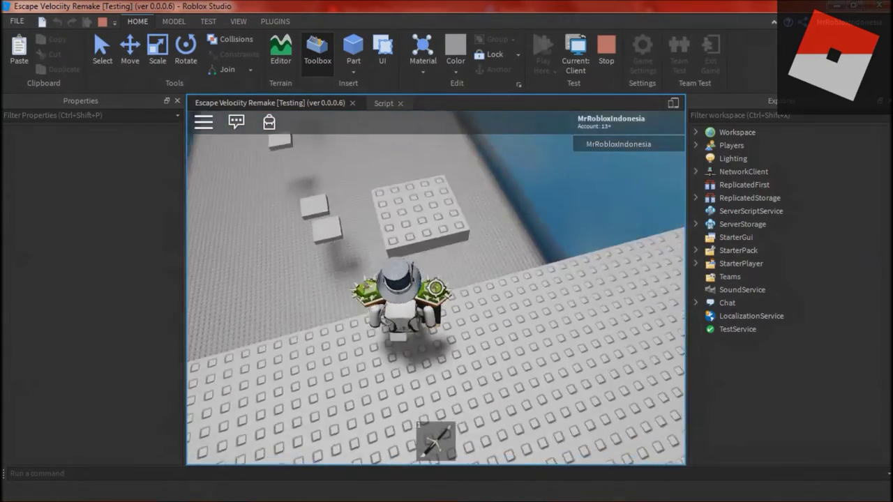
{"action": "key", "text": "w"}
{"action": "key", "text": "space"}
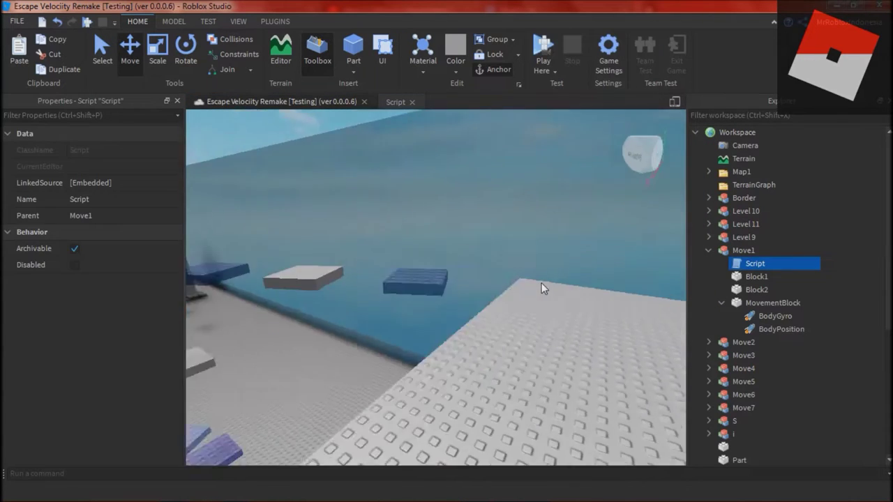
- Consult the developer reference for the body mover and set MaxForce of Move1's BodyPosition to 4000, 400000, 4000
{"action": "left_click", "coordinate": [743, 250]}
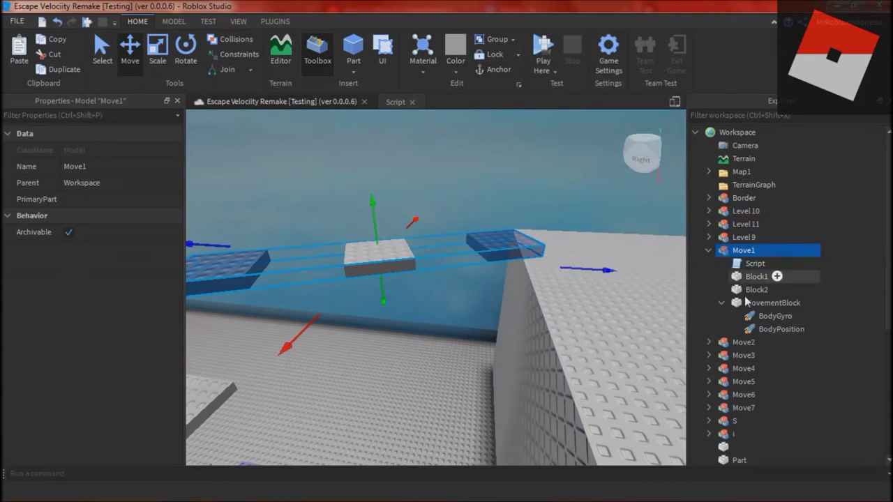
{"action": "left_click", "coordinate": [785, 332]}
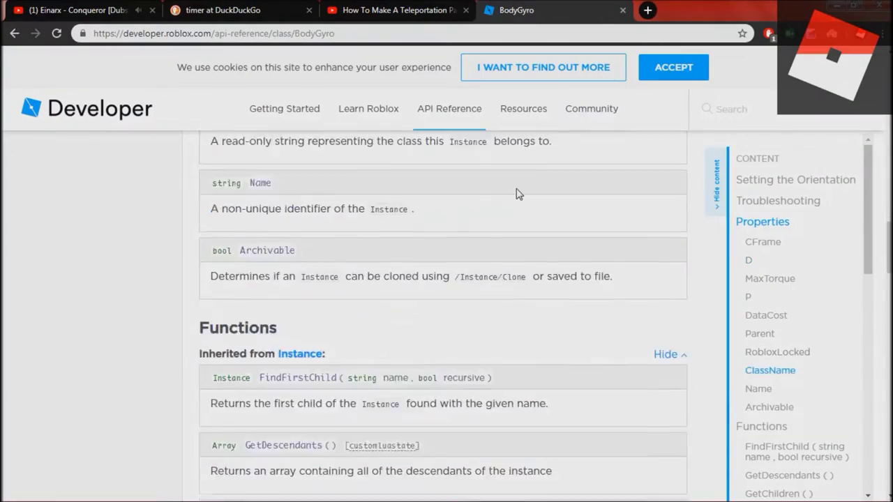
{"action": "scroll", "coordinate": [516, 194], "scroll_direction": "down", "scroll_amount": 10}
{"action": "scroll", "coordinate": [501, 202], "scroll_direction": "down", "scroll_amount": 8}
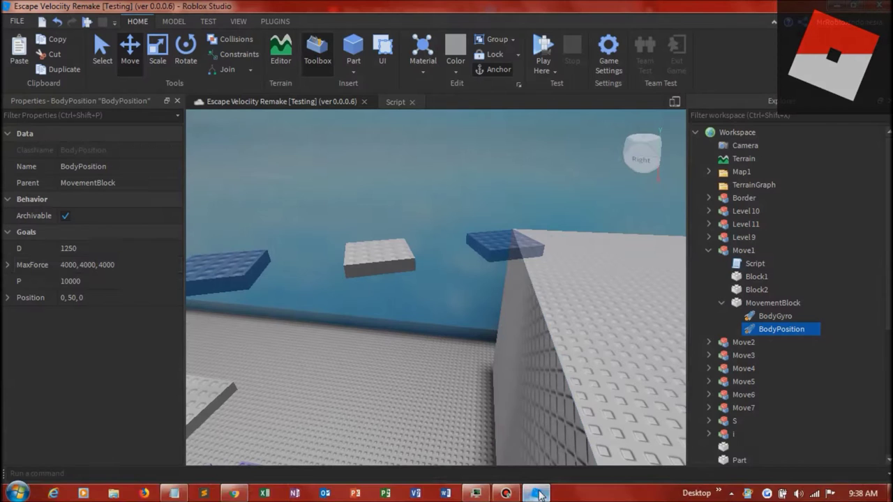
{"action": "left_click", "coordinate": [95, 265]}
{"action": "type", "text": "000, 400000, 4000"}
{"action": "key", "text": "Return"}
- Play-test Move1's new MaxForce by riding the first platforms, and stop the test
{"action": "right_click_drag", "start_coordinate": [317, 334], "coordinate": [318, 334]}
{"action": "left_click", "coordinate": [551, 46]}
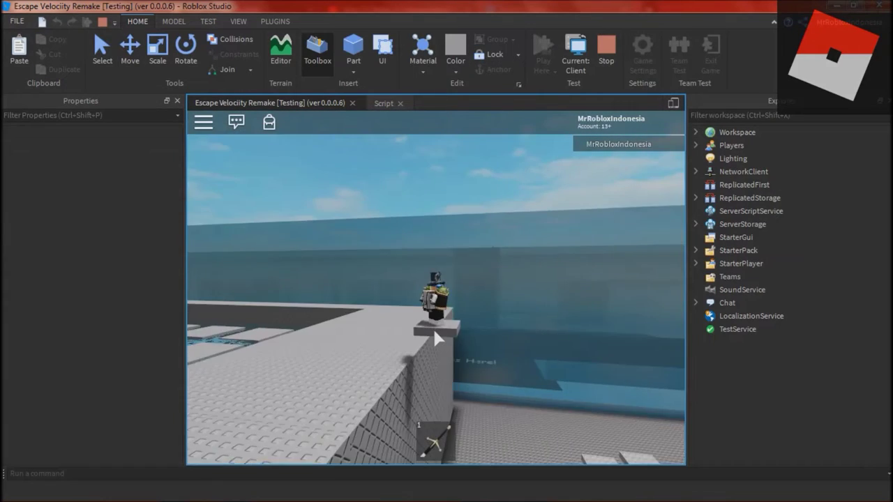
{"action": "right_click_drag", "start_coordinate": [434, 335], "coordinate": [435, 339]}
{"action": "key", "text": "w"}
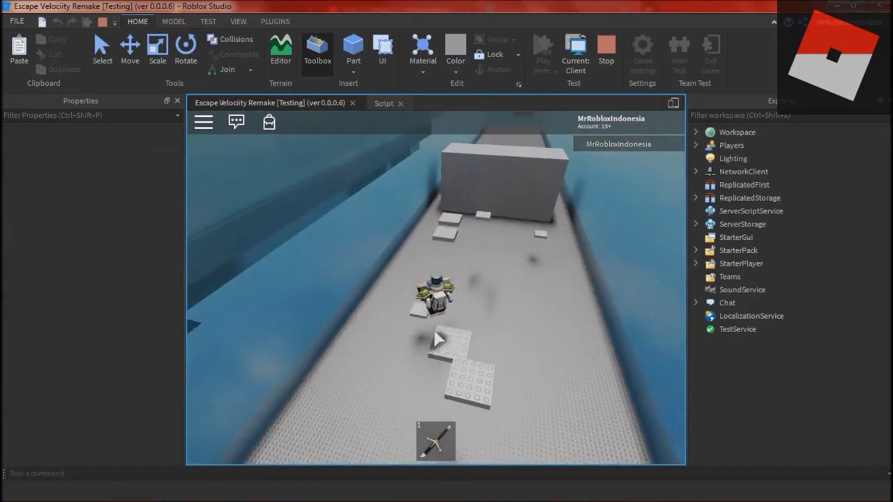
{"action": "left_click", "coordinate": [606, 52]}
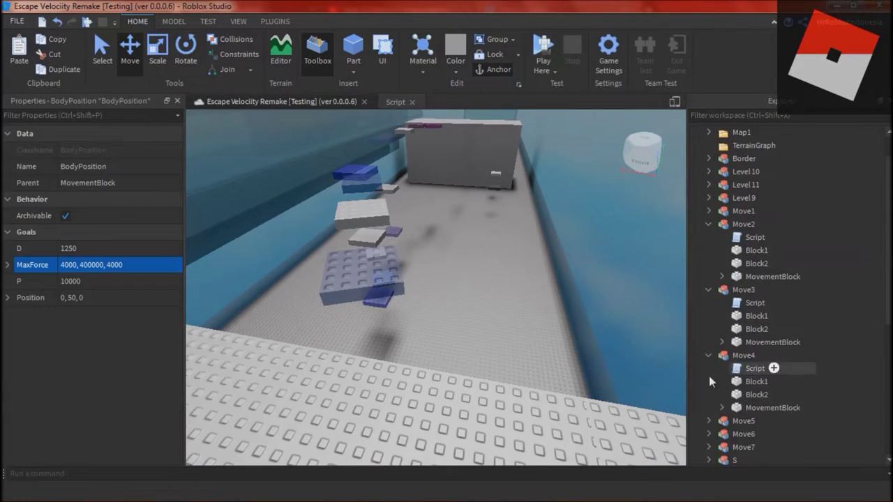
- Set MaxForce to 4000, 400000, 4000 on the BodyPosition of each remaining Move model, from Move2 through Move7
{"action": "left_click", "coordinate": [722, 277]}
{"action": "left_click", "coordinate": [763, 304]}
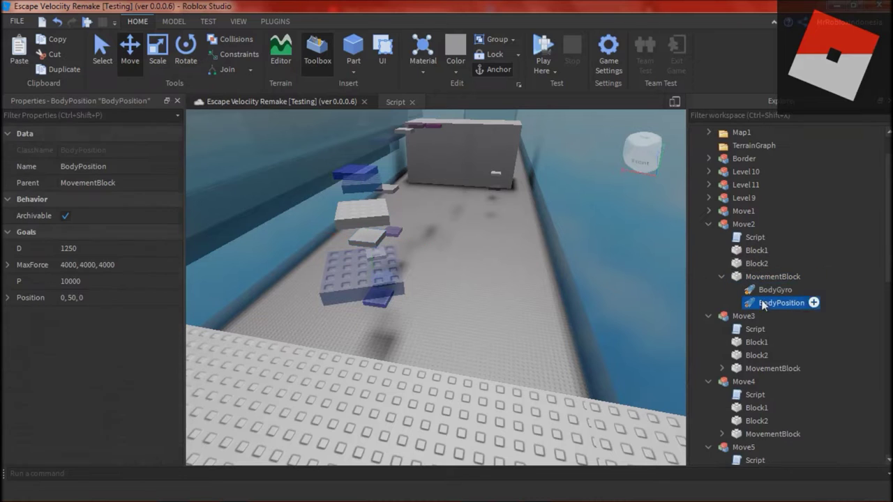
{"action": "double_click", "coordinate": [753, 290]}
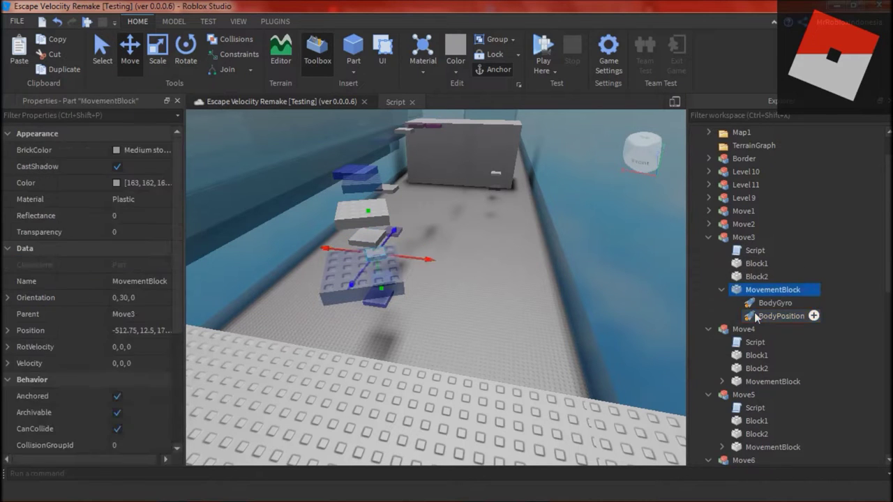
{"action": "left_click", "coordinate": [722, 303]}
{"action": "left_click", "coordinate": [780, 329]}
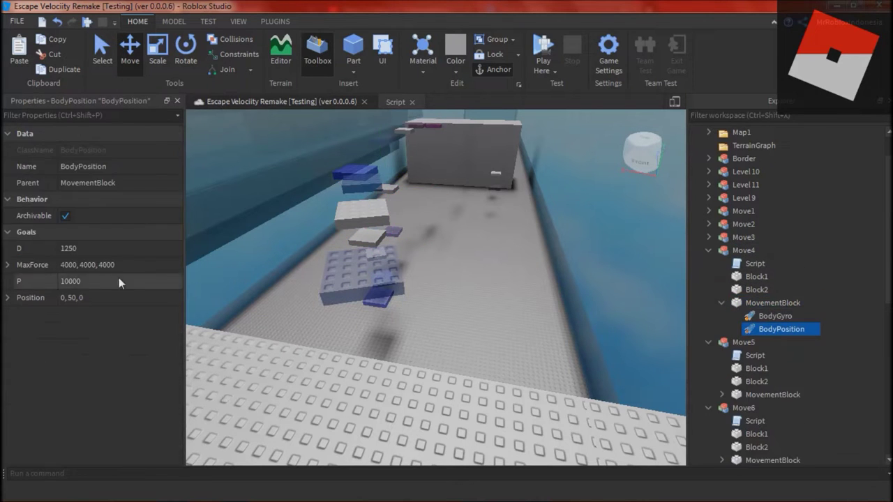
{"action": "left_click", "coordinate": [722, 316]}
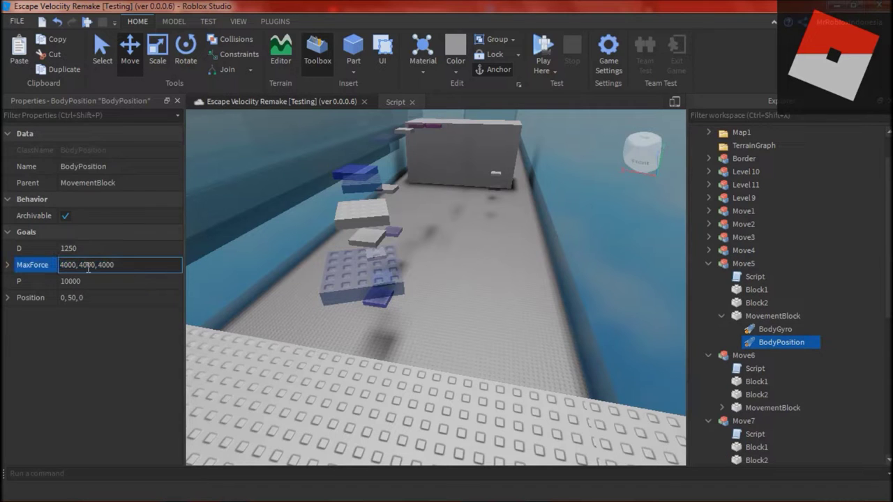
{"action": "left_click", "coordinate": [707, 264]}
{"action": "scroll", "coordinate": [712, 269], "scroll_direction": "down", "scroll_amount": 1}
{"action": "double_click", "coordinate": [734, 293]}
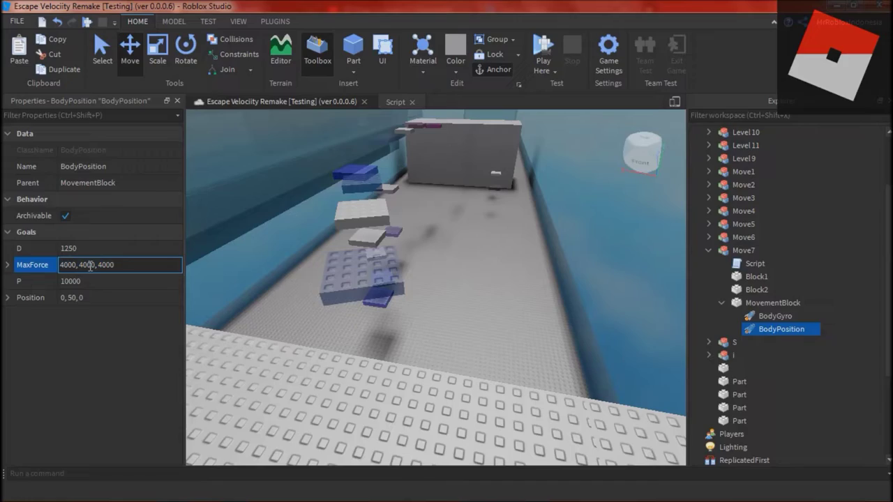
- Play-test the route with the stronger platforms by jumping from one moving platform to the next, and stop the test
{"action": "left_click", "coordinate": [544, 42]}
{"action": "key", "text": "alt+Tab"}
{"action": "left_click", "coordinate": [44, 7]}
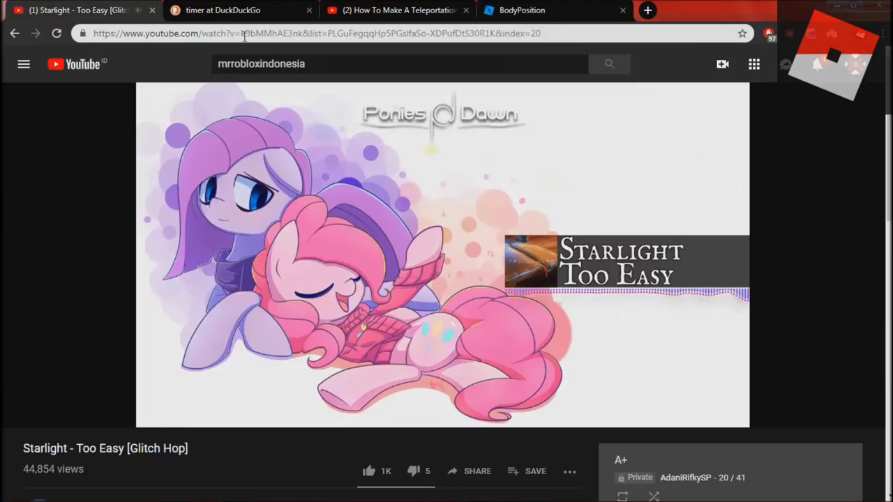
{"action": "key", "text": "alt+Tab"}
{"action": "key", "text": "w"}
{"action": "key", "text": "shift"}
{"action": "key", "text": "space"}
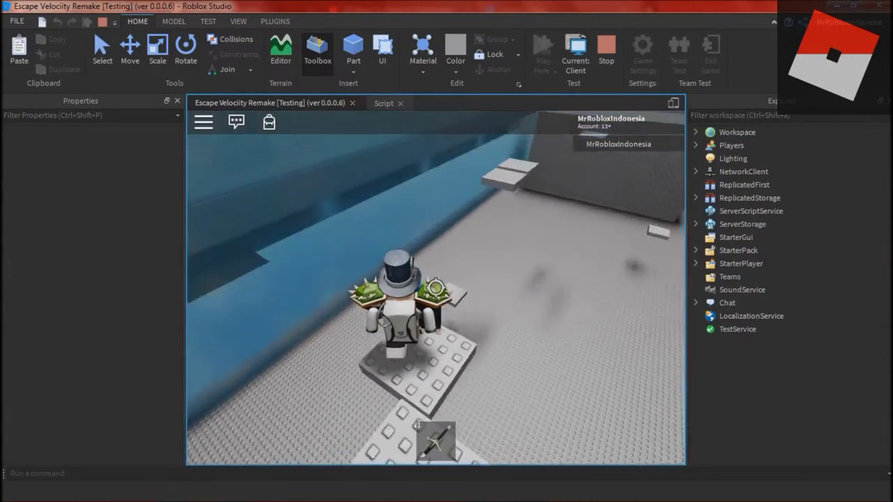
{"action": "key", "text": "w"}
{"action": "key", "text": "space"}
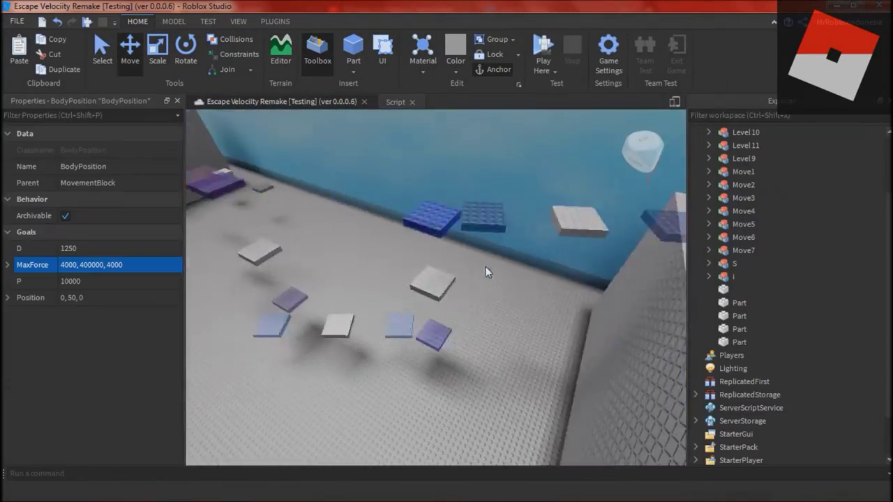
- Duplicate the Move4 model and place the copy directly beside the original
{"action": "left_click", "coordinate": [746, 210]}
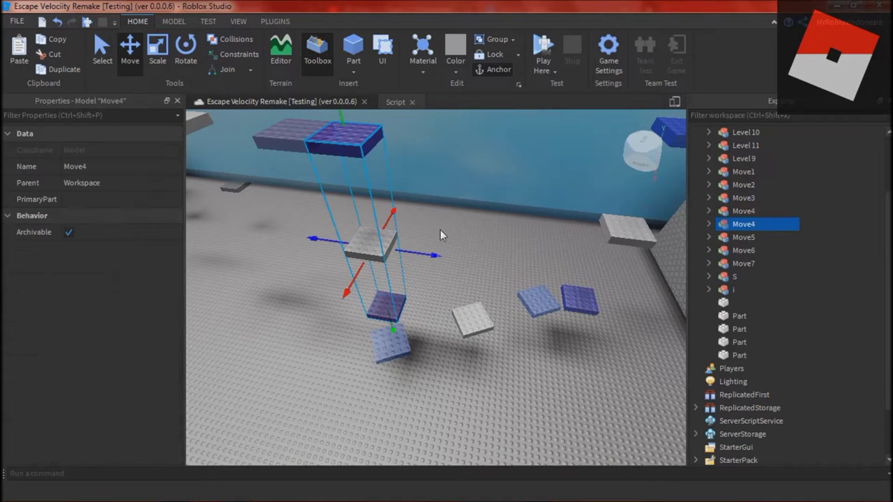
{"action": "left_click_drag", "start_coordinate": [346, 292], "coordinate": [305, 389]}
{"action": "scroll", "coordinate": [305, 388], "scroll_direction": "down", "scroll_amount": 1}
{"action": "right_click_drag", "start_coordinate": [305, 388], "coordinate": [485, 209]}
{"action": "left_click_drag", "start_coordinate": [487, 211], "coordinate": [516, 238]}
{"action": "left_click_drag", "start_coordinate": [453, 250], "coordinate": [399, 305]}
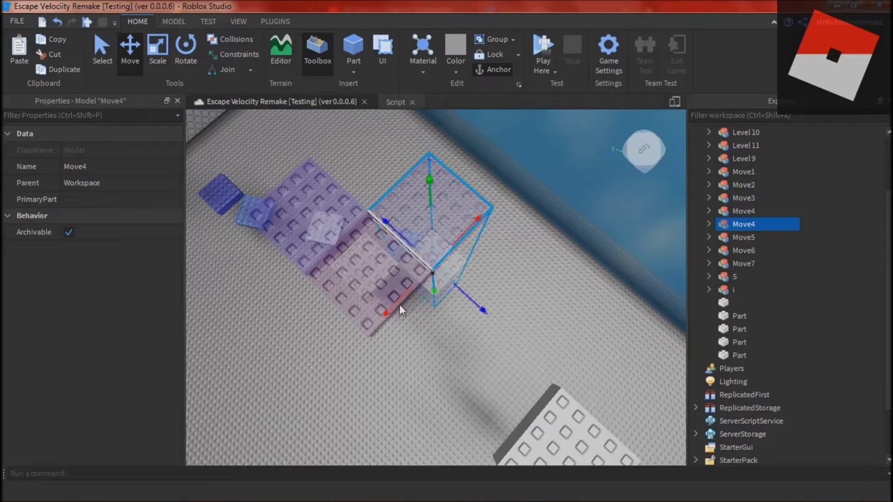
{"action": "right_click_drag", "start_coordinate": [400, 311], "coordinate": [427, 293]}
- Rename the Move4 copy as Move4A and reorder its script loop to target finish.Position first and start.Position second
{"action": "left_click", "coordinate": [130, 168]}
{"action": "scroll", "coordinate": [426, 240], "scroll_direction": "down", "scroll_amount": 3}
{"action": "right_click_drag", "start_coordinate": [426, 241], "coordinate": [513, 347]}
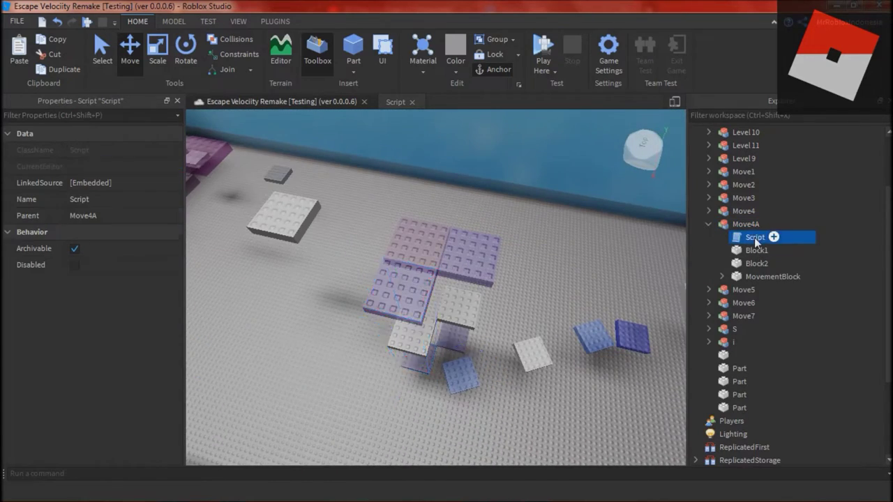
{"action": "double_click", "coordinate": [755, 238]}
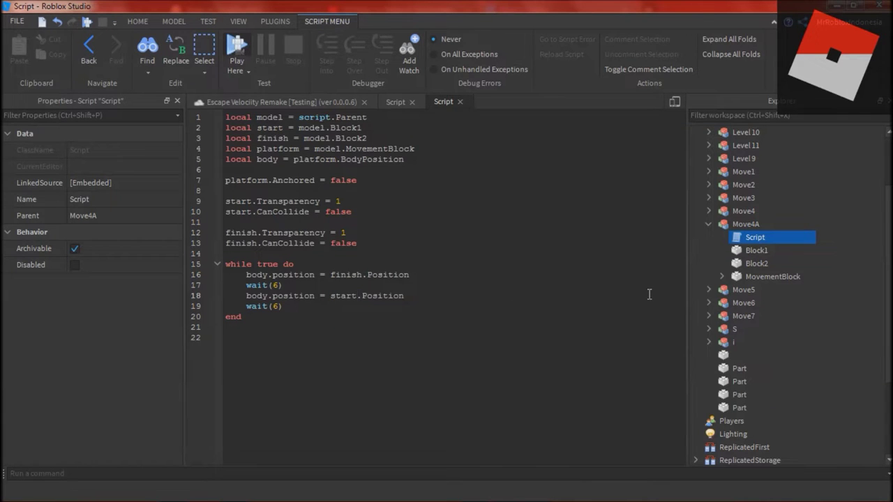
- Duplicate the Move6 model and space the original and the copy side by side with a gap between them
{"action": "left_click", "coordinate": [282, 102]}
{"action": "right_click_drag", "start_coordinate": [455, 260], "coordinate": [455, 249]}
{"action": "left_click", "coordinate": [414, 266]}
{"action": "key", "text": "ctrl+d"}
{"action": "left_click_drag", "start_coordinate": [478, 276], "coordinate": [534, 292]}
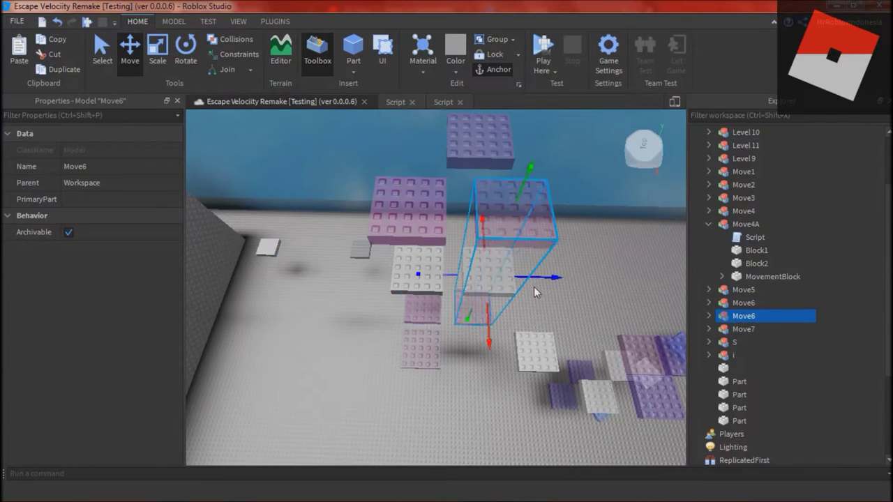
{"action": "left_click", "coordinate": [482, 273]}
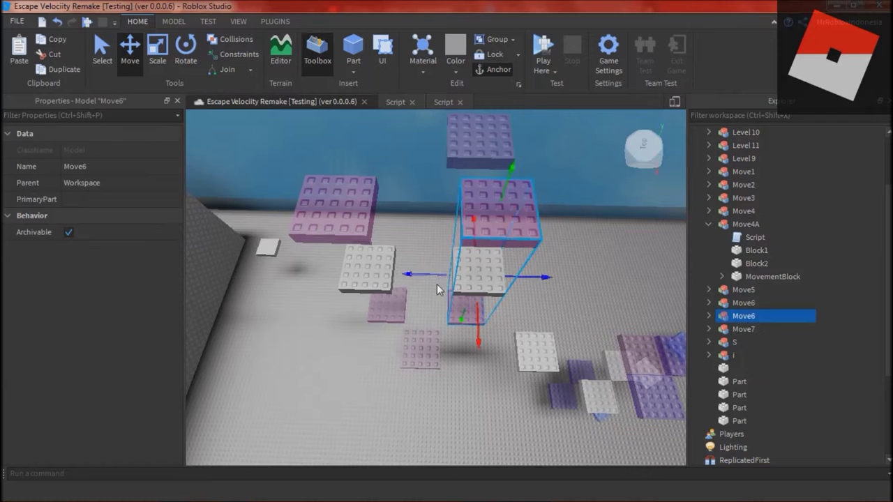
{"action": "left_click_drag", "start_coordinate": [416, 276], "coordinate": [394, 276]}
{"action": "left_click", "coordinate": [403, 303]}
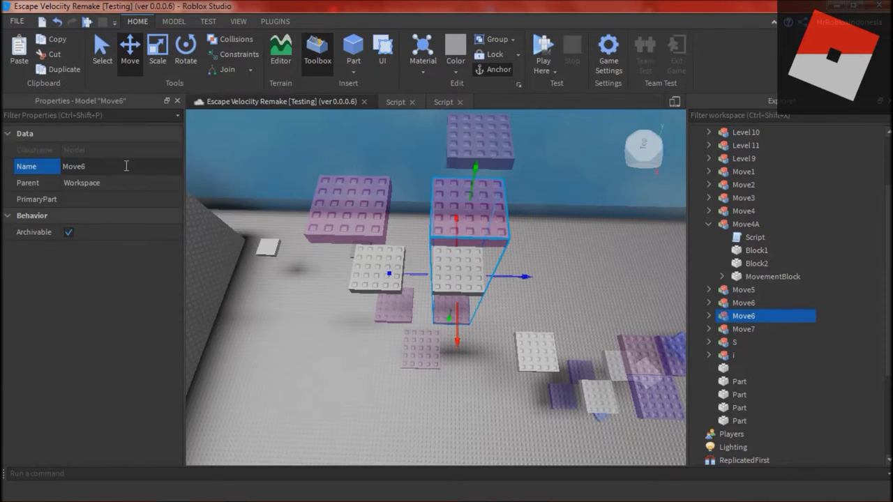
- Rename the Move6 copy as Move6A, make its script loop target finish.Position before start.Position, and close the open scripts
{"action": "left_click", "coordinate": [709, 316]}
{"action": "double_click", "coordinate": [754, 329]}
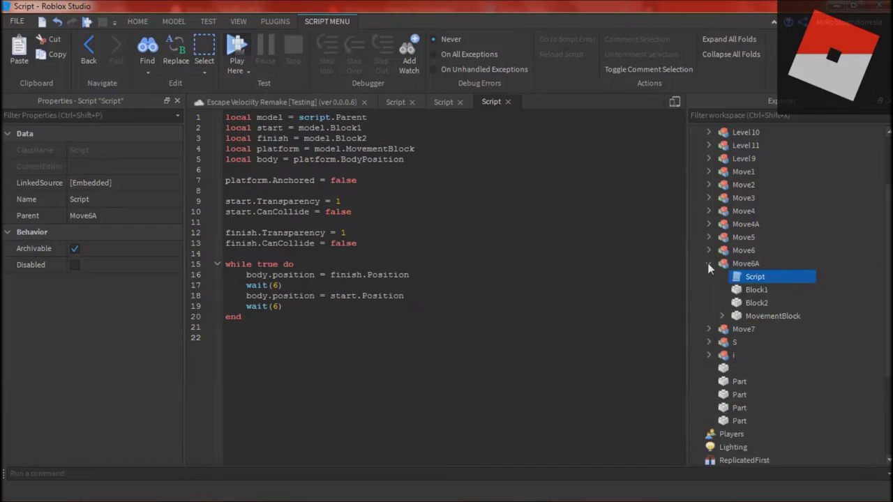
{"action": "left_click", "coordinate": [709, 264]}
{"action": "left_click", "coordinate": [508, 102]}
{"action": "left_click", "coordinate": [412, 103]}
{"action": "left_click", "coordinate": [412, 103]}
- Play-test the whole moving-platform route, jumping across every platform to the far wall, and stop the test
{"action": "right_click_drag", "start_coordinate": [416, 183], "coordinate": [417, 182]}
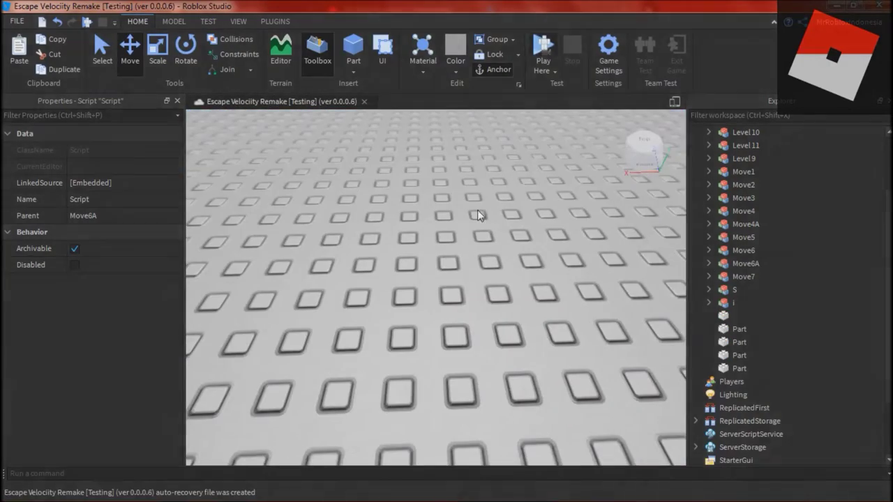
{"action": "key", "text": "F5"}
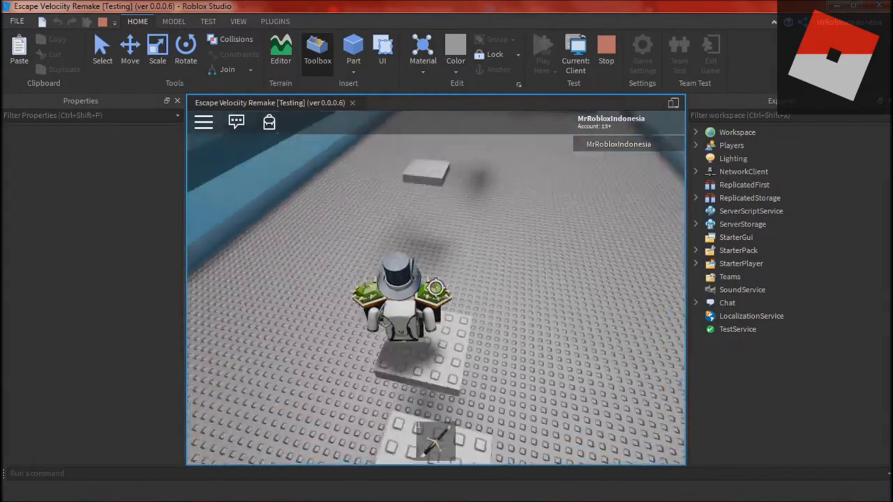
{"action": "scroll", "coordinate": [435, 287], "scroll_direction": "down", "scroll_amount": 5}
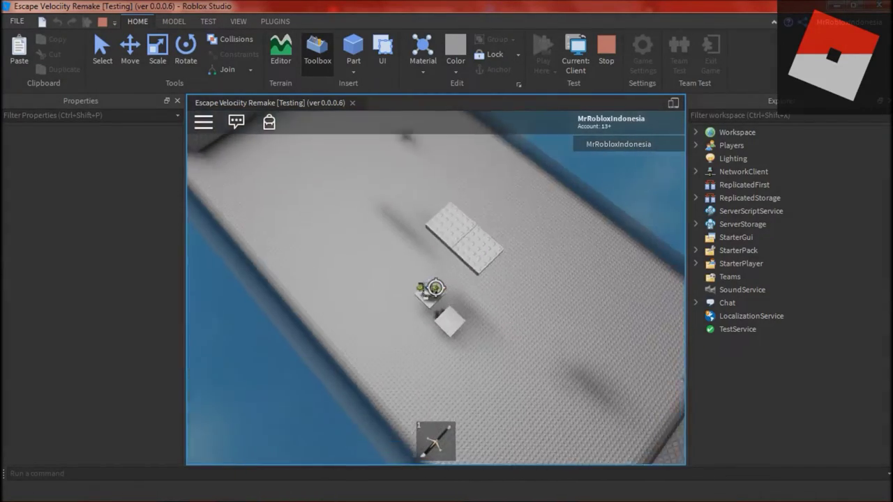
{"action": "key", "text": "w"}
{"action": "key", "text": "space"}
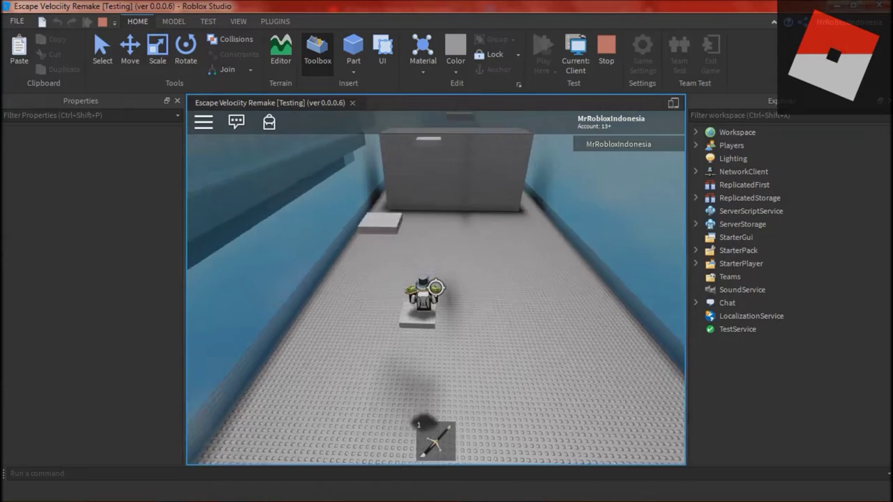
{"action": "key", "text": "w"}
{"action": "key", "text": "space"}
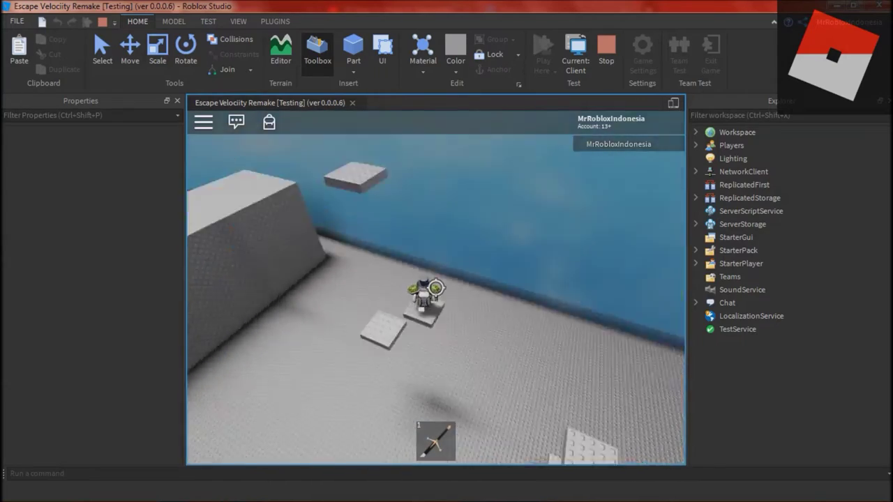
{"action": "key", "text": "w"}
{"action": "key", "text": "space"}
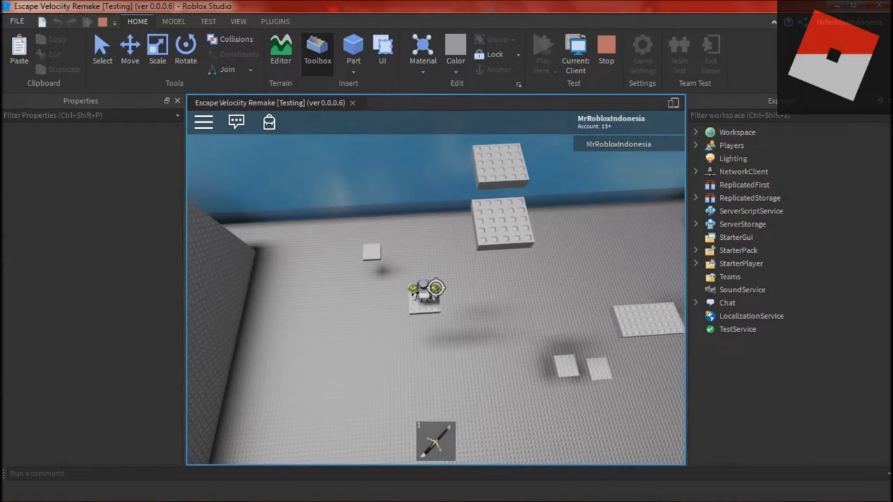
{"action": "key", "text": "w"}
{"action": "key", "text": "space"}
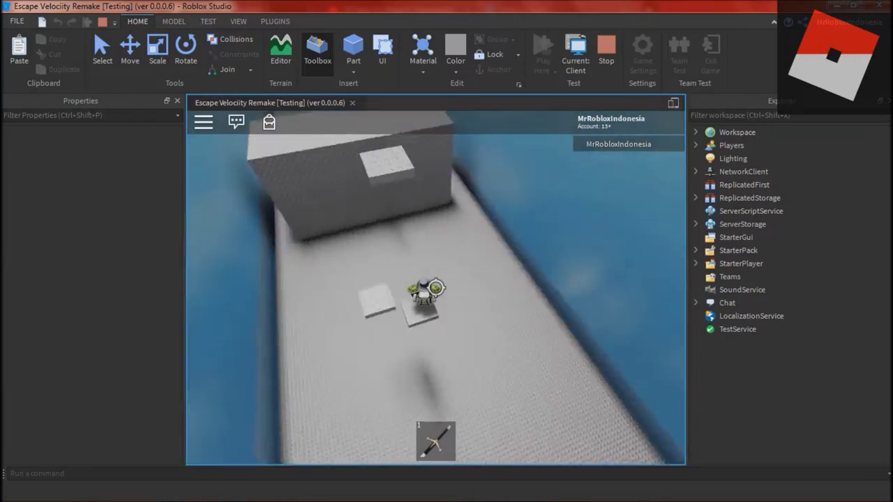
{"action": "key", "text": "w"}
{"action": "key", "text": "space"}
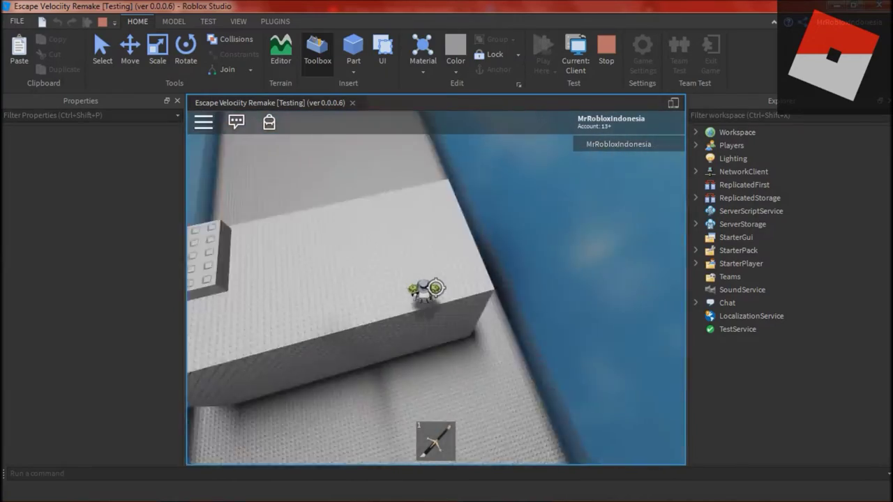
{"action": "key", "text": "shift"}
{"action": "left_click", "coordinate": [606, 64]}
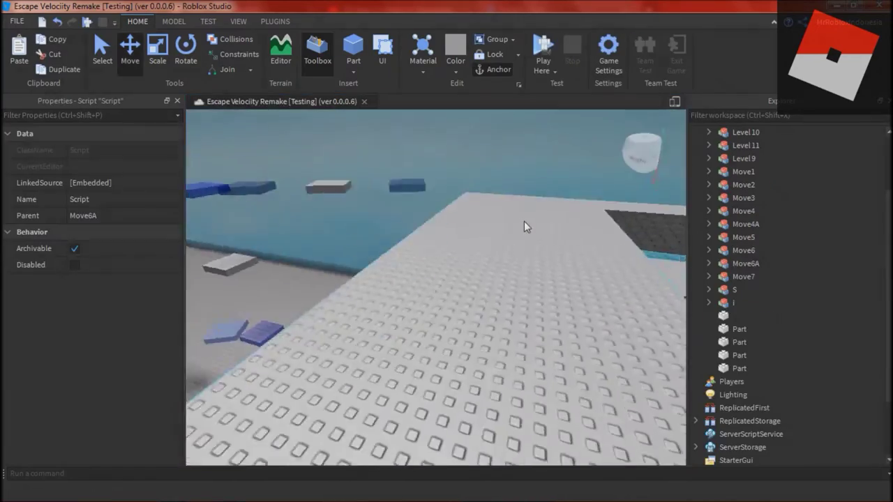
{"action": "right_click_drag", "start_coordinate": [524, 226], "coordinate": [526, 227]}
{"action": "key", "text": "w"}
{"action": "left_click", "coordinate": [459, 317]}
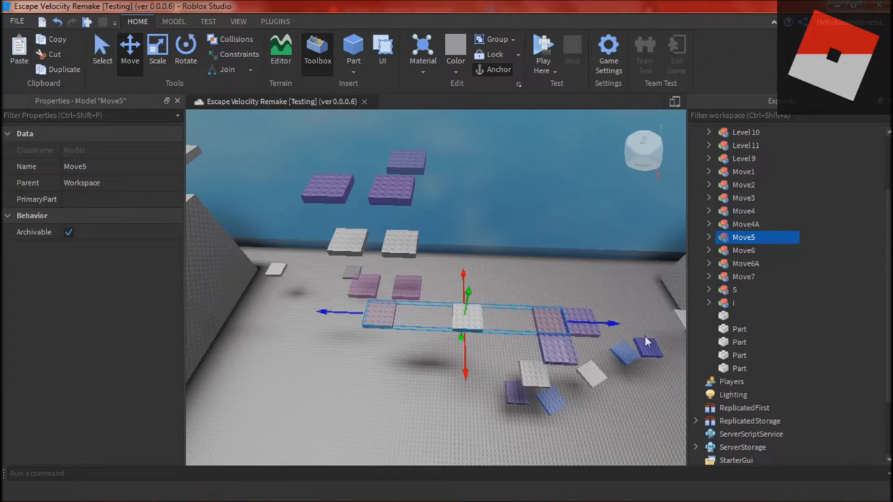
{"action": "left_click", "coordinate": [379, 179]}
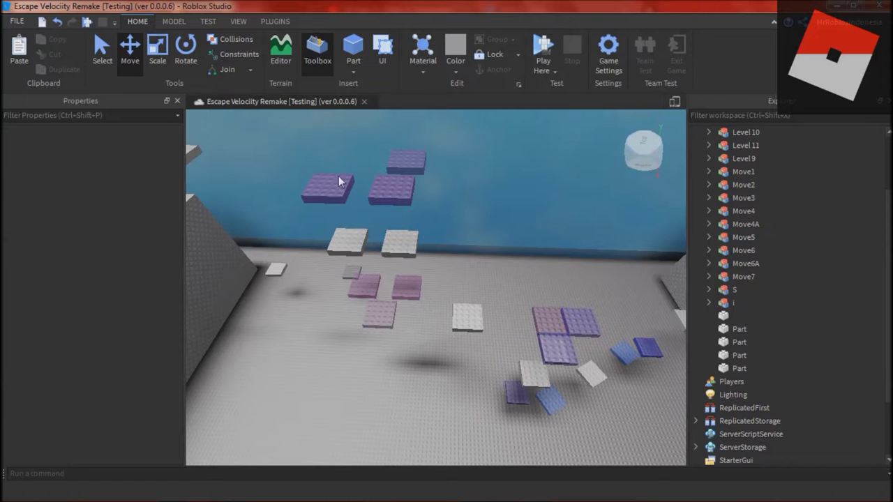
- Undo the last change and inspect the Move6 and S models and the individual blocks of S
{"action": "key", "text": "ctrl+z"}
{"action": "left_click", "coordinate": [709, 249]}
{"action": "left_click", "coordinate": [709, 249]}
{"action": "left_click", "coordinate": [434, 366]}
{"action": "right_click_drag", "start_coordinate": [435, 366], "coordinate": [435, 367]}
{"action": "left_click", "coordinate": [738, 252]}
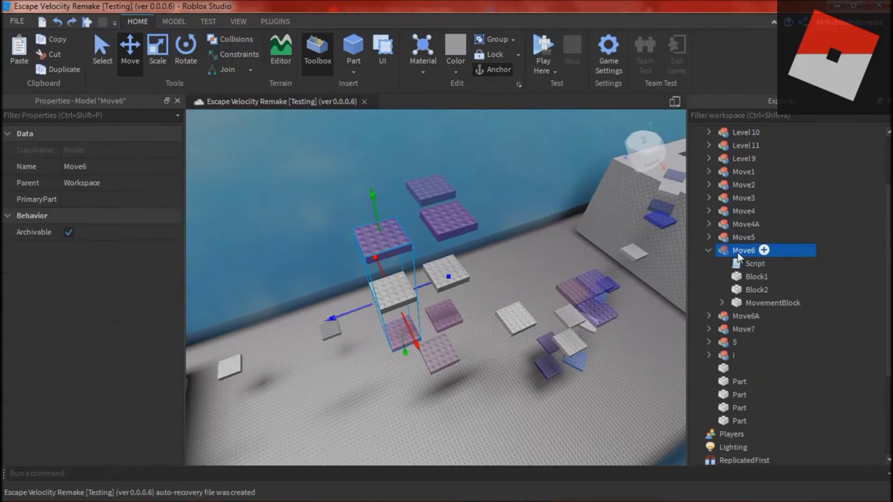
{"action": "right_click_drag", "start_coordinate": [334, 347], "coordinate": [334, 347]}
{"action": "left_click", "coordinate": [639, 346]}
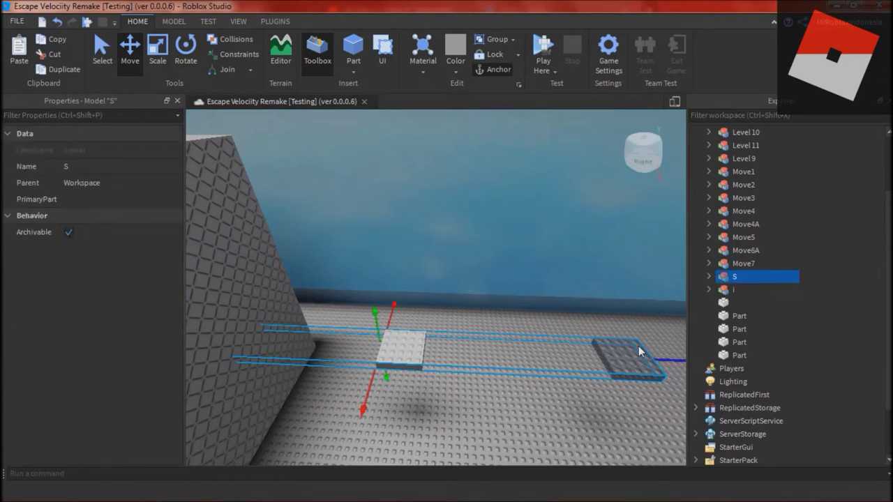
{"action": "left_click", "coordinate": [639, 346], "text": "alt"}
{"action": "left_click", "coordinate": [621, 359], "text": "alt"}
{"action": "right_click_drag", "start_coordinate": [453, 356], "coordinate": [450, 354]}
{"action": "left_click", "coordinate": [500, 402]}
{"action": "right_click_drag", "start_coordinate": [501, 402], "coordinate": [471, 390]}
{"action": "key", "text": "alt+Tab"}
{"action": "key", "text": "alt+Tab"}
{"action": "key", "text": "alt+Tab"}
{"action": "key", "text": "alt+Tab"}
{"action": "key", "text": "alt+Tab"}
{"action": "key", "text": "alt+Tab"}
- Start a play test and jump from platform to platform along the first part of the moving-platform route
{"action": "key", "text": "F5"}
{"action": "key", "text": "shift"}
{"action": "key", "text": "w"}
{"action": "key", "text": "space"}
{"action": "key", "text": "w"}
{"action": "key", "text": "space"}
{"action": "key", "text": "space"}
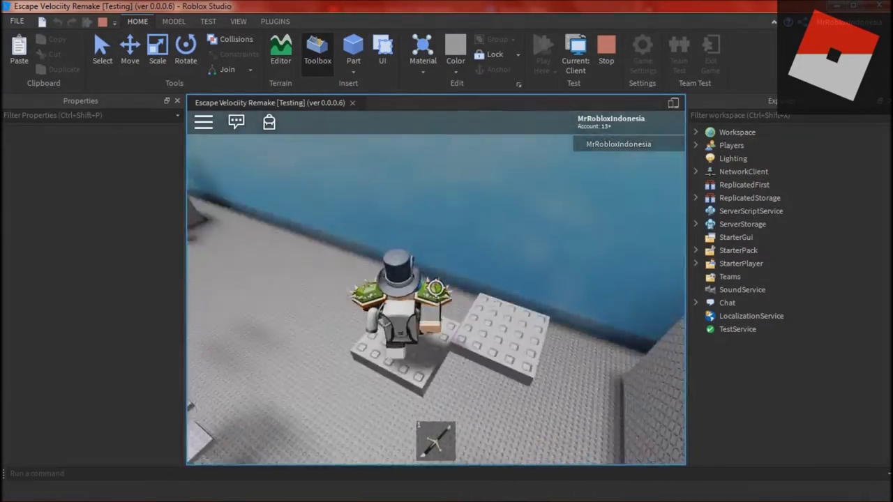
{"action": "key", "text": "w"}
{"action": "key", "text": "space"}
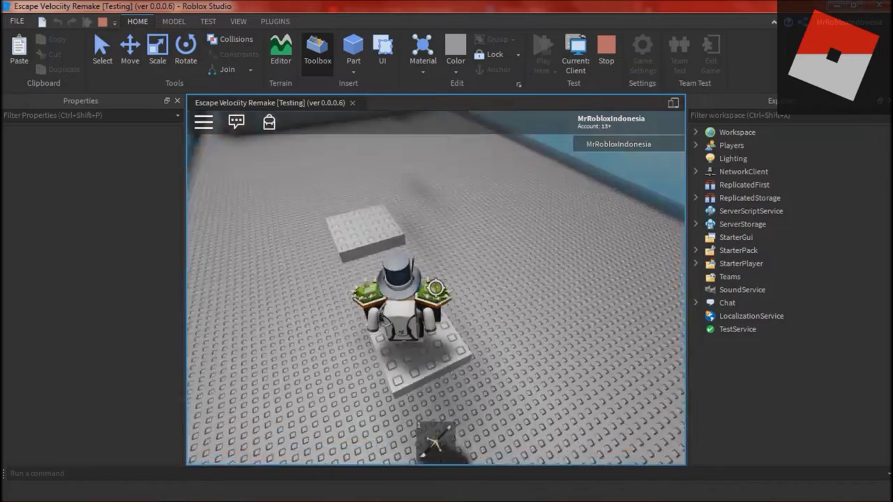
{"action": "key", "text": "w"}
{"action": "key", "text": "space"}
{"action": "key", "text": "space"}
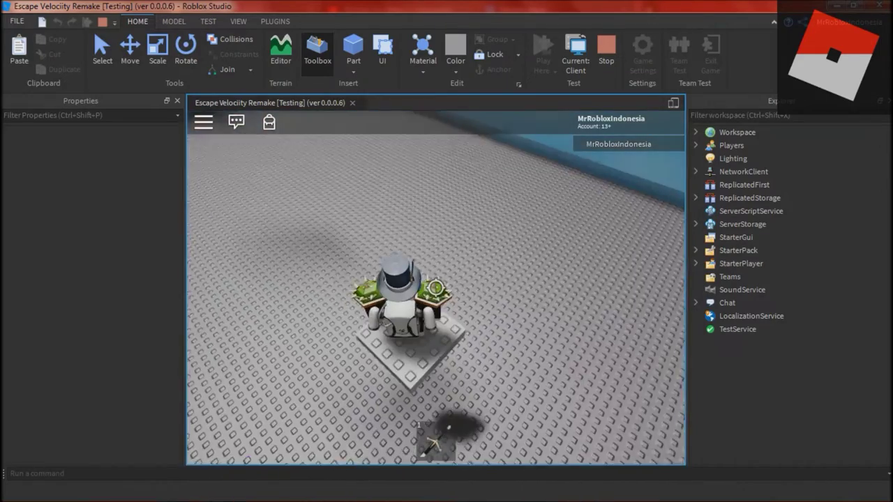
{"action": "key", "text": "w"}
{"action": "key", "text": "space"}
{"action": "key", "text": "space"}
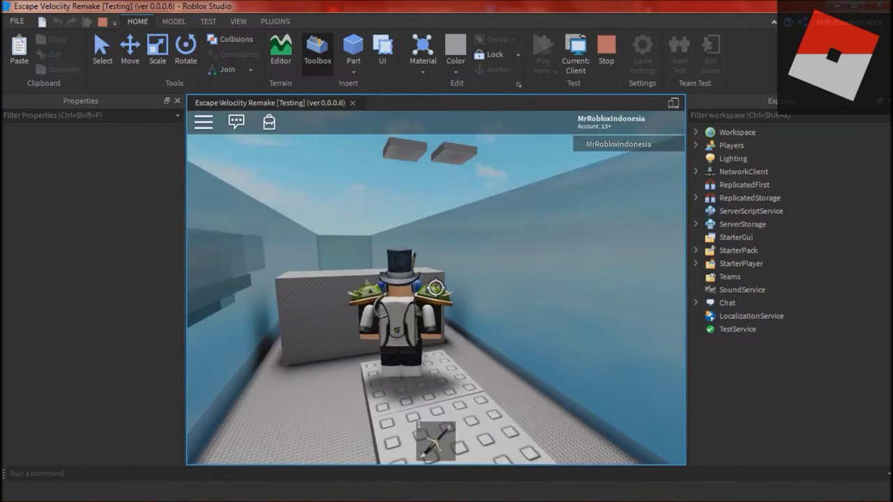
- Jump across the remaining moving platforms to the large block, look around there and stop the play test
{"action": "key", "text": "w"}
{"action": "key", "text": "space"}
{"action": "key", "text": "space"}
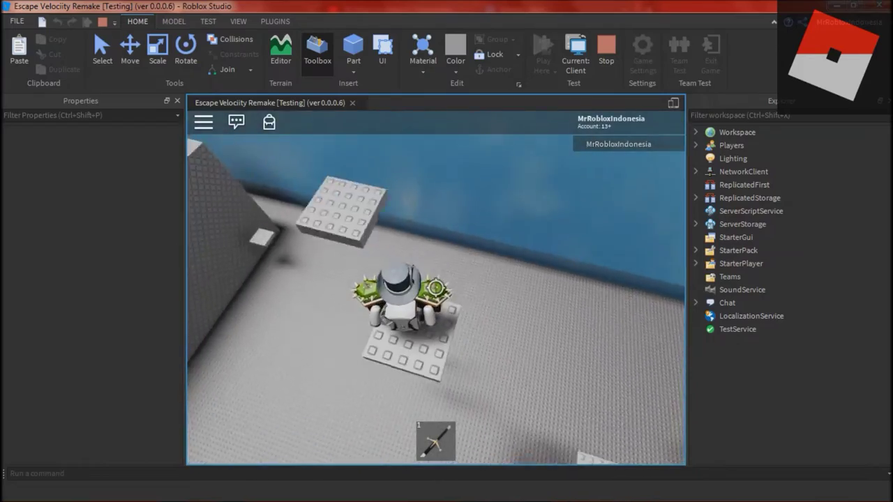
{"action": "key", "text": "w"}
{"action": "key", "text": "space"}
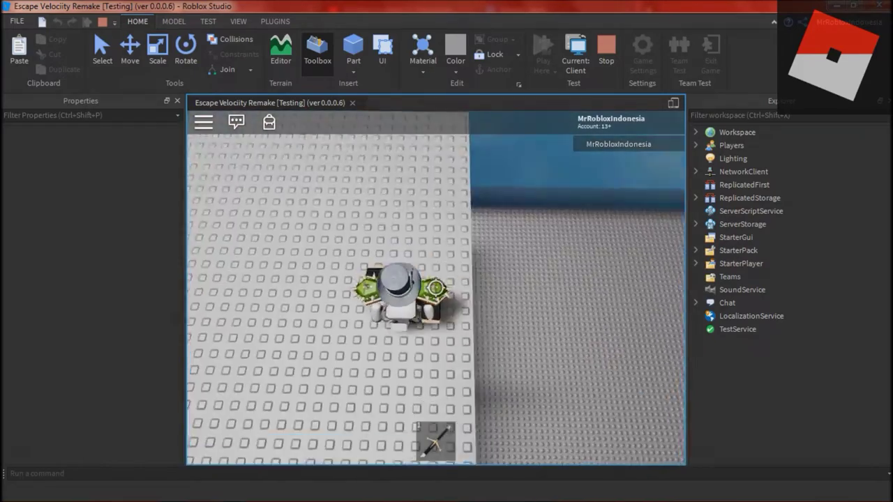
{"action": "key", "text": "w"}
{"action": "key", "text": "space"}
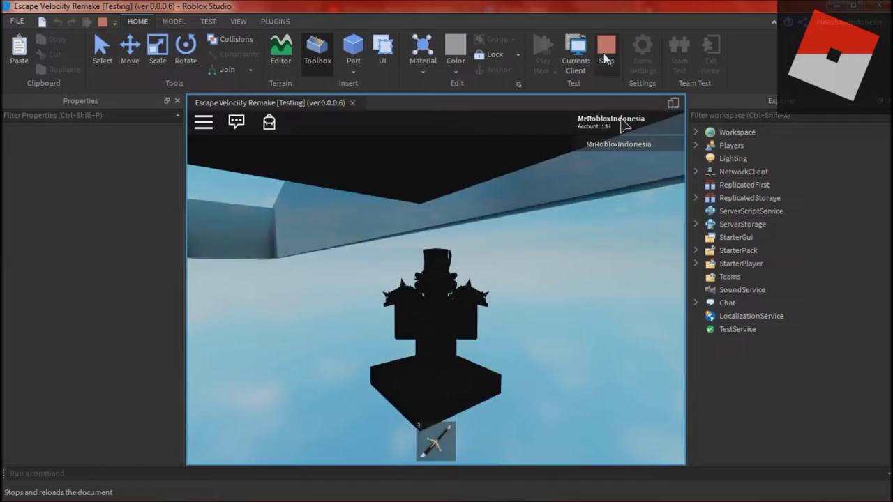
{"action": "right_click_drag", "start_coordinate": [484, 266], "coordinate": [485, 266]}
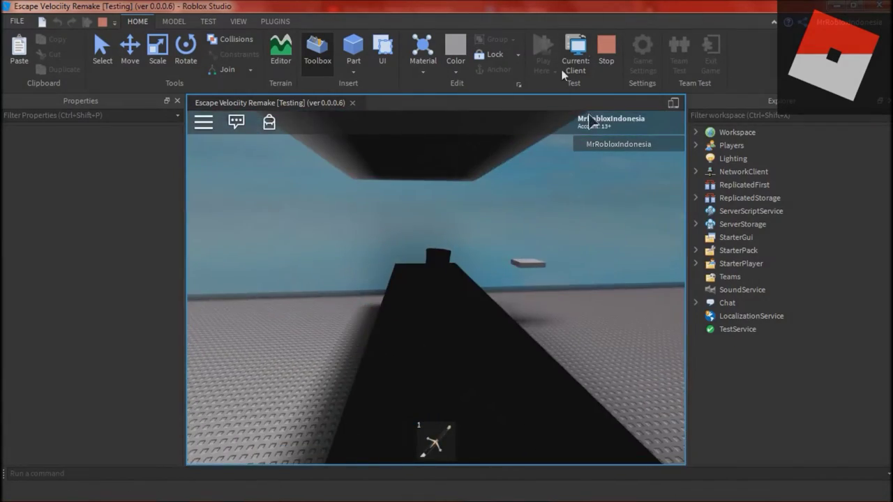
{"action": "left_click", "coordinate": [606, 49]}
- Select a single block of the Move7 model and shift it slightly
{"action": "right_click_drag", "start_coordinate": [536, 206], "coordinate": [536, 205]}
{"action": "left_click", "coordinate": [469, 186]}
{"action": "left_click", "coordinate": [460, 303]}
{"action": "right_click_drag", "start_coordinate": [460, 303], "coordinate": [460, 303]}
{"action": "left_click", "coordinate": [440, 237]}
{"action": "left_click", "coordinate": [440, 238], "text": "alt"}
{"action": "left_click_drag", "start_coordinate": [499, 226], "coordinate": [466, 234]}
{"action": "left_click", "coordinate": [477, 286]}
{"action": "right_click_drag", "start_coordinate": [477, 287], "coordinate": [478, 286]}
- Search the marketplace models for "sword" and look through the results
{"action": "left_click", "coordinate": [122, 57]}
{"action": "left_click_drag", "start_coordinate": [123, 274], "coordinate": [111, 231]}
{"action": "left_click", "coordinate": [113, 147]}
{"action": "type", "text": "sword"}
{"action": "key", "text": "Return"}
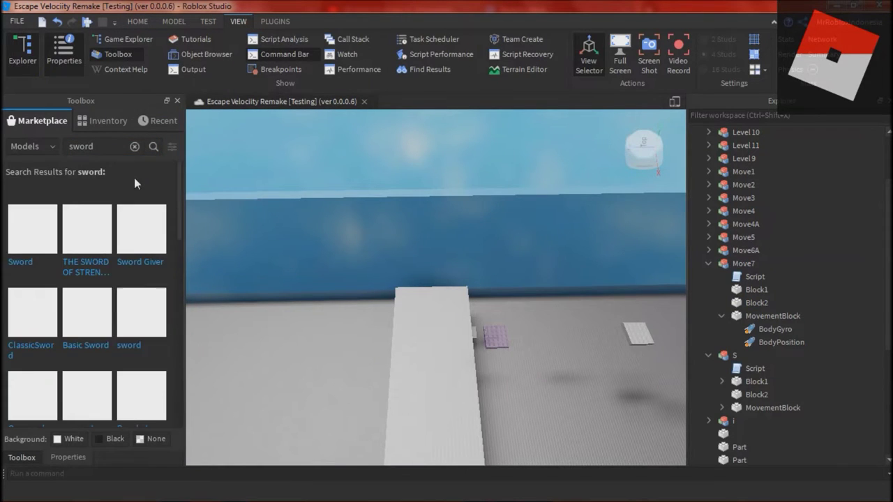
{"action": "mouse_move", "coordinate": [177, 193]}
{"action": "left_mouse_down"}
{"action": "mouse_move", "coordinate": [181, 308]}
{"action": "mouse_move", "coordinate": [157, 397]}
{"action": "mouse_move", "coordinate": [177, 420]}
{"action": "mouse_move", "coordinate": [174, 181]}
{"action": "left_mouse_up"}
- Search the marketplace models for "jetpack" and add the [R6] Working jetpack to StarterPack
{"action": "left_click", "coordinate": [113, 147]}
{"action": "key", "text": "BackSpace"}
{"action": "key", "text": "BackSpace"}
{"action": "key", "text": "BackSpace"}
{"action": "key", "text": "BackSpace"}
{"action": "key", "text": "BackSpace"}
{"action": "type", "text": "jetpack"}
{"action": "key", "text": "Return"}
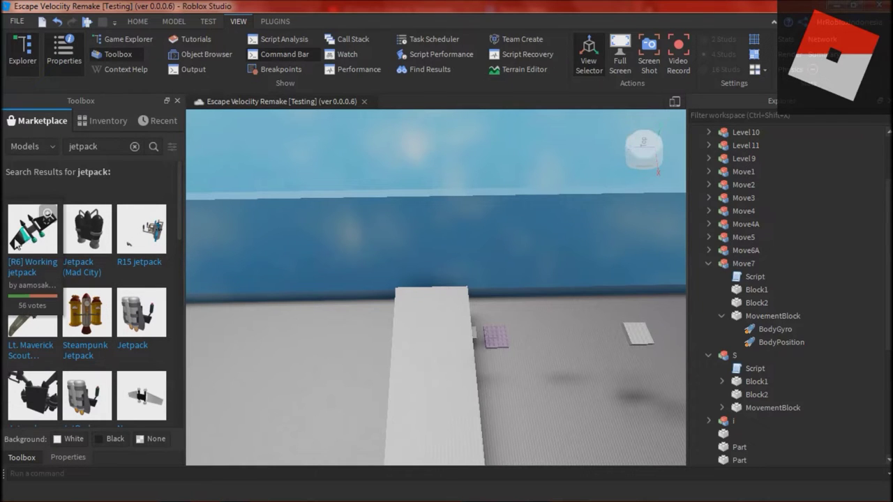
{"action": "left_click", "coordinate": [444, 271]}
- Start a play test, equip the jetpack and fly up above the course
{"action": "right_click_drag", "start_coordinate": [400, 269], "coordinate": [417, 216]}
{"action": "left_click", "coordinate": [173, 22]}
{"action": "left_click", "coordinate": [138, 21]}
{"action": "left_click", "coordinate": [543, 43]}
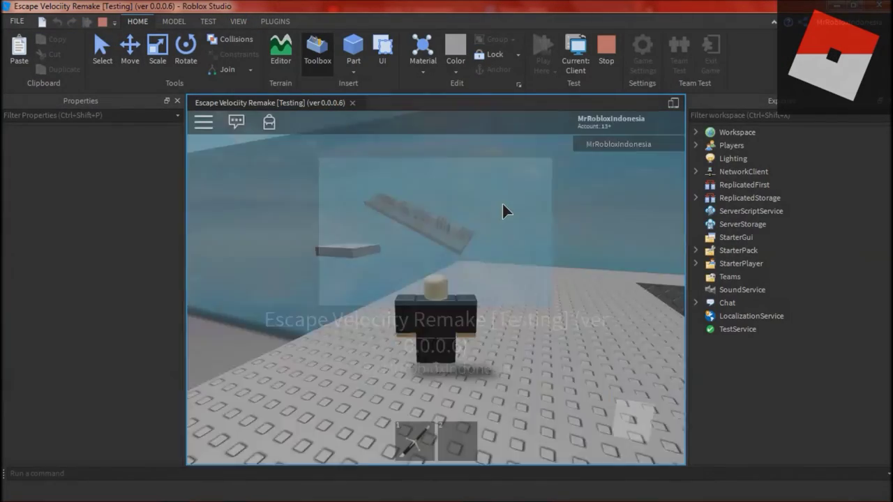
{"action": "key", "text": "2"}
{"action": "right_click_drag", "start_coordinate": [499, 245], "coordinate": [472, 243]}
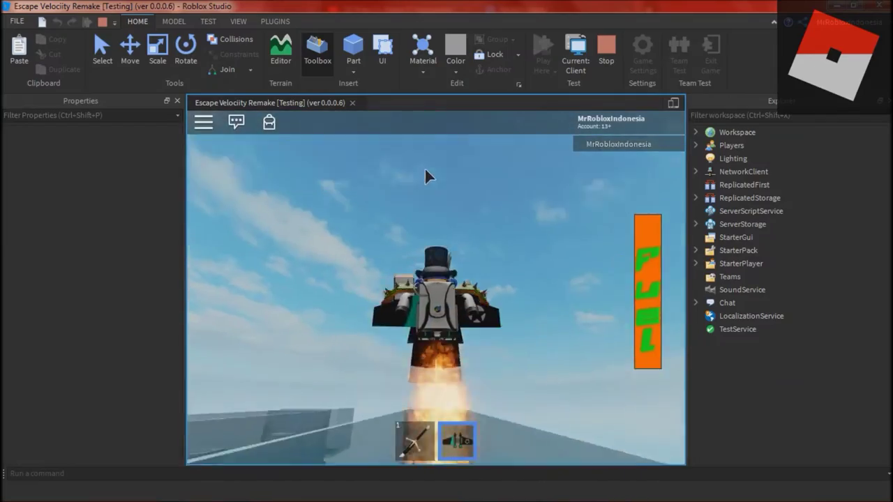
{"action": "right_click_drag", "start_coordinate": [424, 168], "coordinate": [424, 167]}
{"action": "right_click_drag", "start_coordinate": [435, 288], "coordinate": [435, 287]}
{"action": "key", "text": "shift"}
{"action": "scroll", "coordinate": [422, 176], "scroll_direction": "down", "scroll_amount": 5}
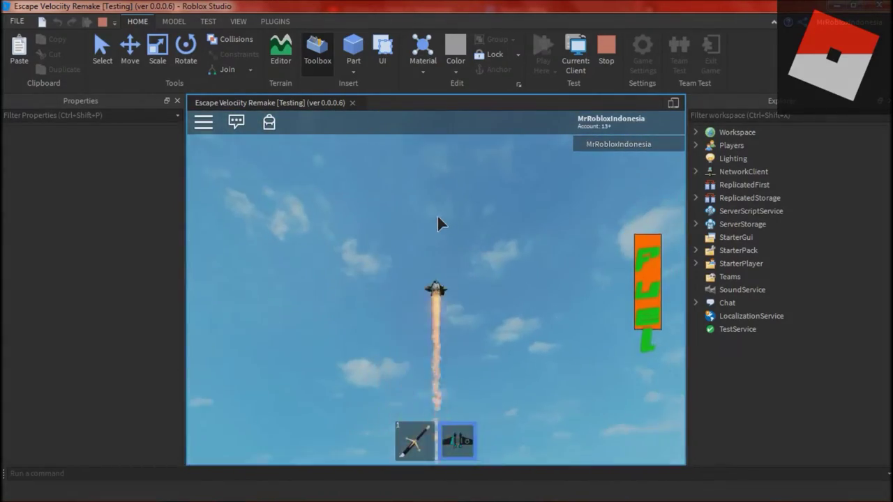
- Fly the jetpack around the course, unequip and re-equip it in flight, and stop the play test
{"action": "right_click_drag", "start_coordinate": [437, 214], "coordinate": [439, 220]}
{"action": "key", "text": "shift"}
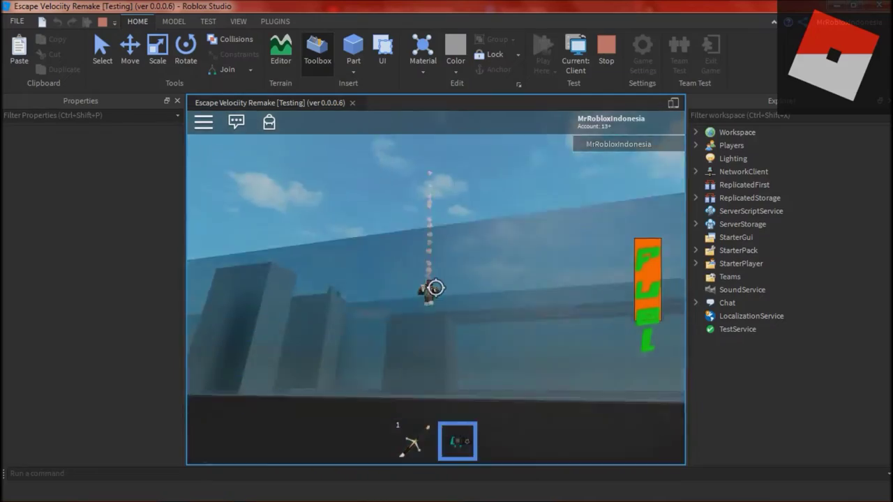
{"action": "key", "text": "space"}
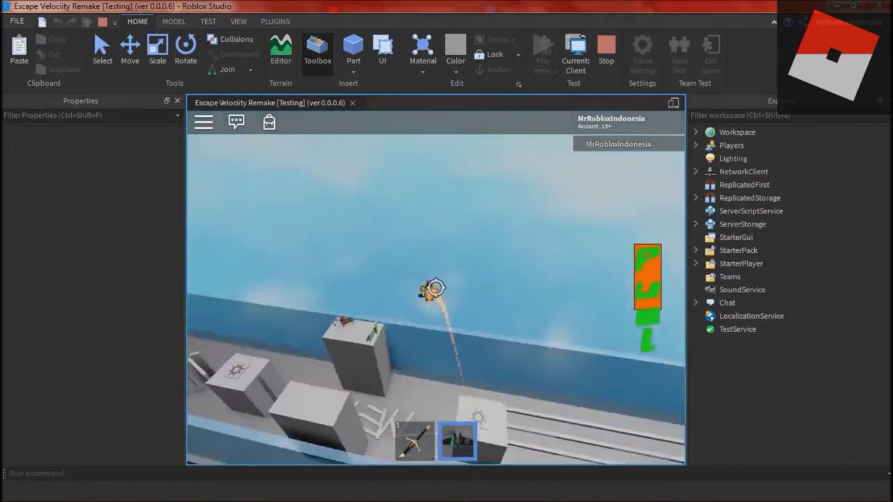
{"action": "key", "text": "2"}
{"action": "key", "text": "2"}
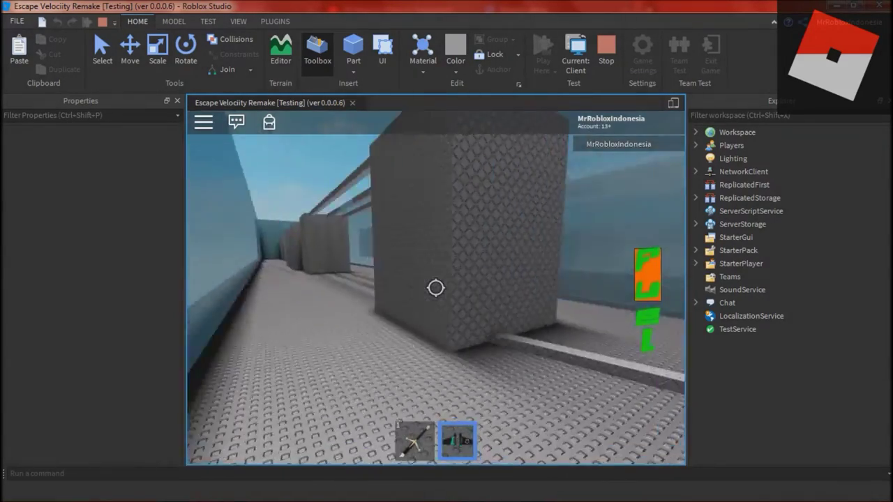
{"action": "key", "text": "space"}
{"action": "key", "text": "shift"}
{"action": "left_click", "coordinate": [606, 46]}
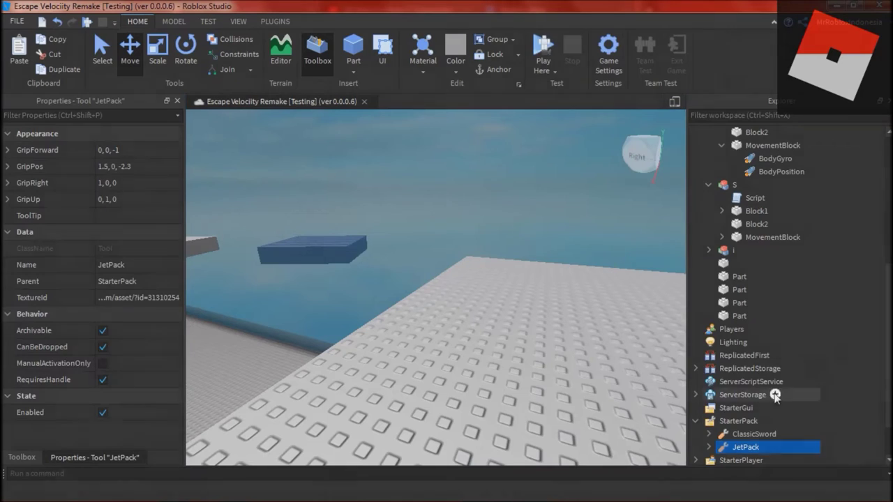
- Set the JetPack's CurrFuel value to 999999 and play-test the jetpack
{"action": "left_click", "coordinate": [721, 382]}
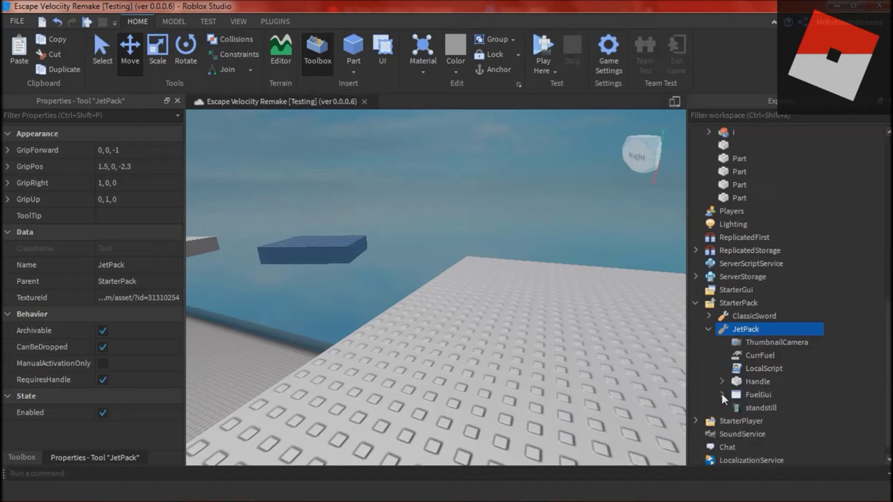
{"action": "left_click", "coordinate": [759, 355]}
{"action": "left_click", "coordinate": [136, 199]}
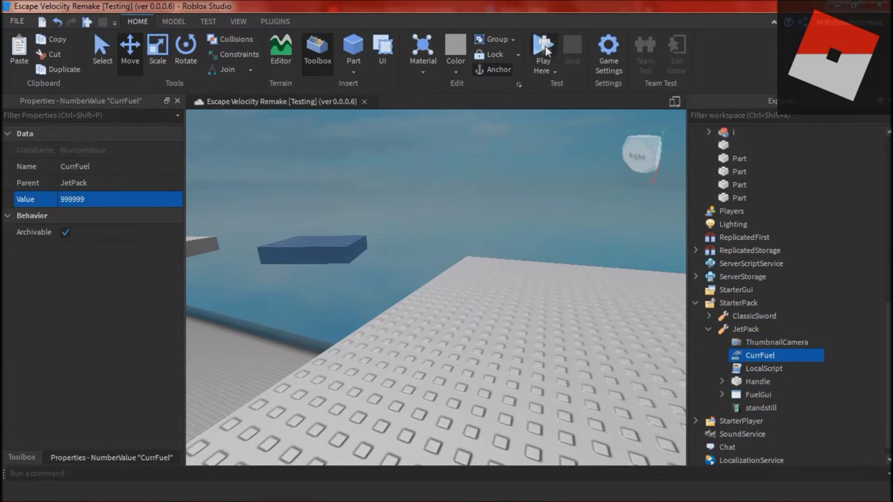
{"action": "left_click", "coordinate": [545, 48]}
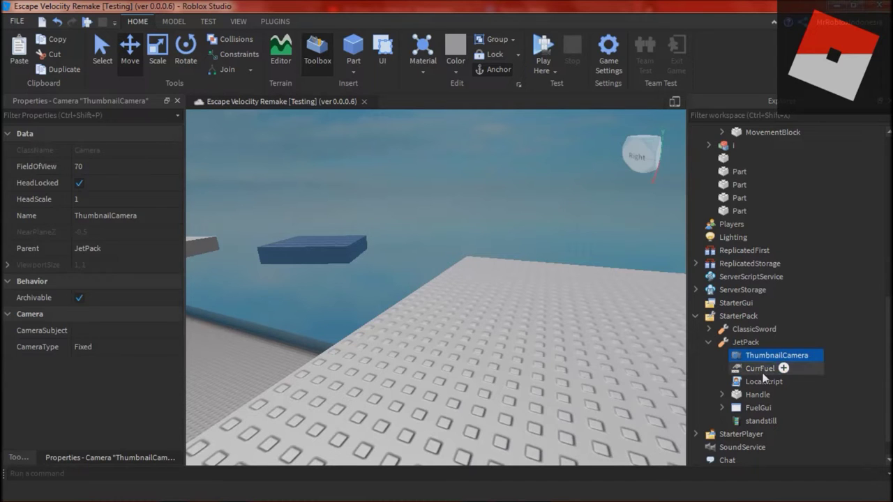
- Set maxFuel to 999999 in the JetPack's LocalScript, look over the code below it and close the script
{"action": "double_click", "coordinate": [762, 382]}
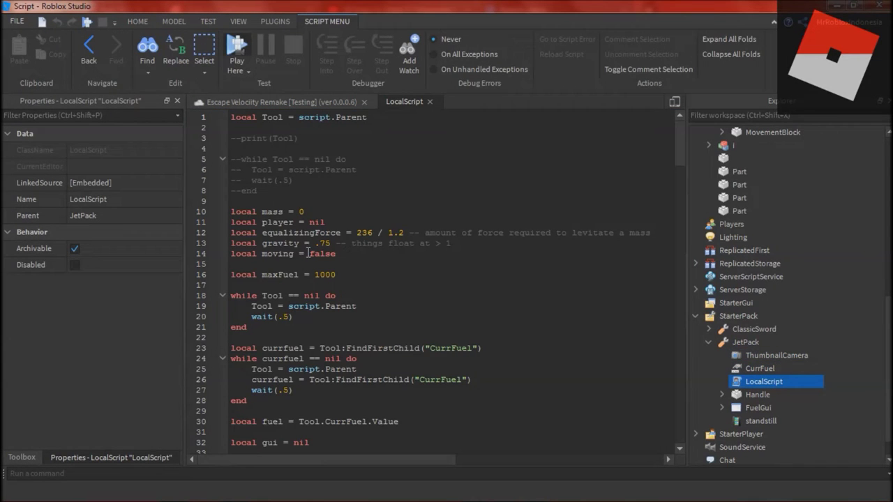
{"action": "type", "text": "9"}
{"action": "left_click", "coordinate": [421, 295]}
{"action": "scroll", "coordinate": [420, 295], "scroll_direction": "down", "scroll_amount": 1}
{"action": "scroll", "coordinate": [421, 294], "scroll_direction": "down", "scroll_amount": 1}
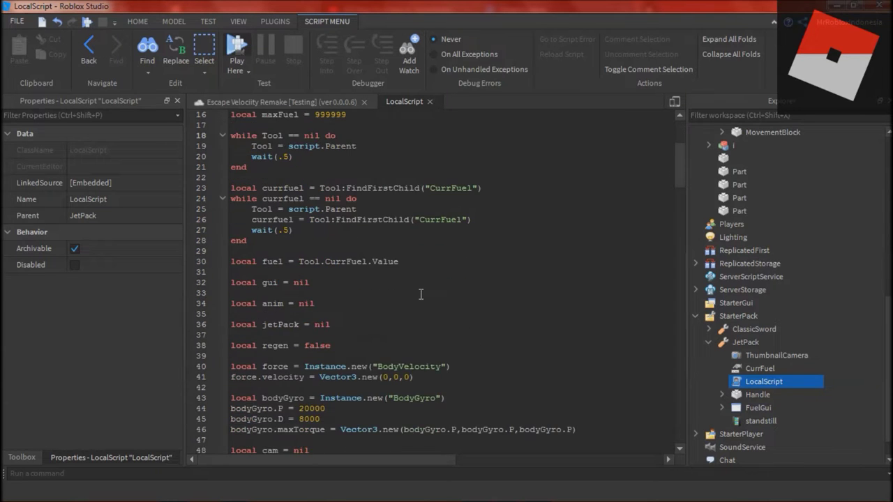
{"action": "left_click", "coordinate": [431, 101]}
- Add a new slab in the channel and scale it from both sides into a narrow platform
{"action": "left_click", "coordinate": [721, 407]}
{"action": "right_click_drag", "start_coordinate": [598, 394], "coordinate": [598, 393]}
{"action": "left_click", "coordinate": [599, 393]}
{"action": "left_click", "coordinate": [451, 252]}
{"action": "scroll", "coordinate": [451, 251], "scroll_direction": "up", "scroll_amount": 5}
{"action": "right_click_drag", "start_coordinate": [451, 251], "coordinate": [470, 339]}
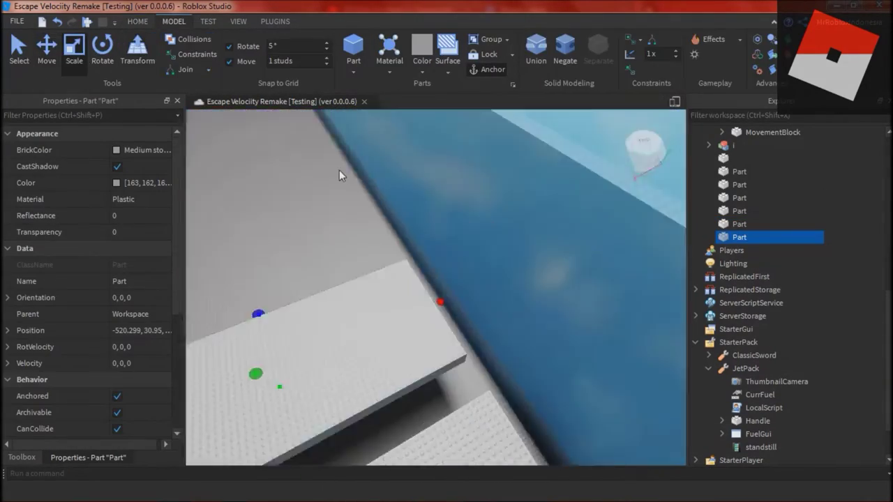
{"action": "scroll", "coordinate": [339, 169], "scroll_direction": "down", "scroll_amount": 4}
{"action": "left_click_drag", "start_coordinate": [307, 328], "coordinate": [380, 301]}
{"action": "left_click_drag", "start_coordinate": [530, 259], "coordinate": [428, 283]}
{"action": "right_click_drag", "start_coordinate": [428, 274], "coordinate": [422, 283]}
- Duplicate the narrow platform several times and space the copies in a line along the channel with gaps between them
{"action": "key", "text": "ctrl+2"}
{"action": "left_click_drag", "start_coordinate": [414, 294], "coordinate": [415, 316]}
{"action": "key", "text": "ctrl+d"}
{"action": "left_click_drag", "start_coordinate": [418, 285], "coordinate": [563, 293]}
{"action": "key", "text": "ctrl+d"}
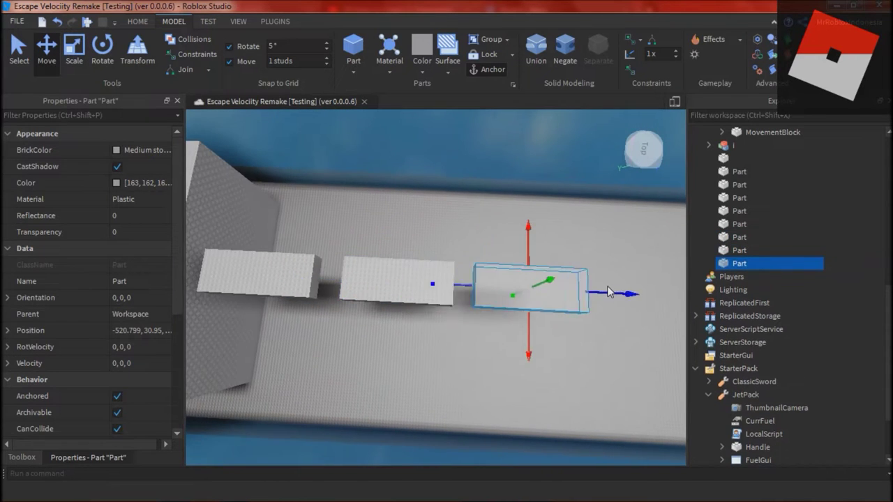
{"action": "key", "text": "ctrl+d"}
{"action": "key", "text": "ctrl+d"}
{"action": "left_click_drag", "start_coordinate": [573, 308], "coordinate": [568, 259]}
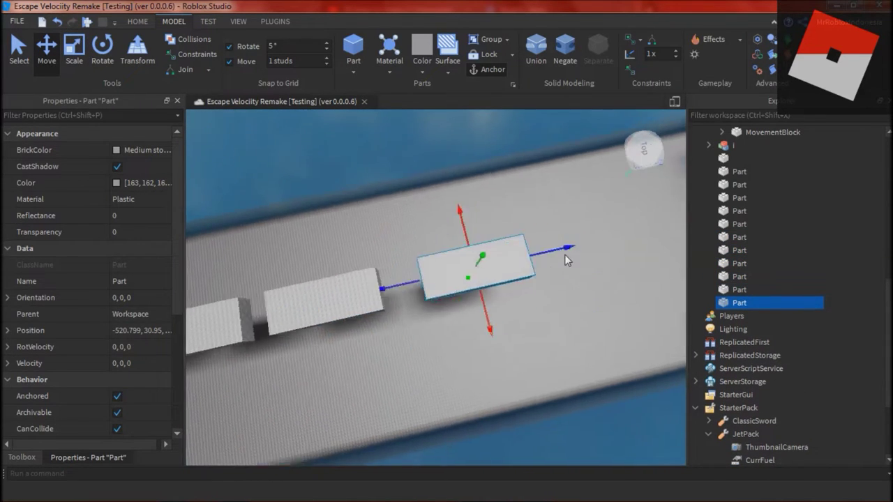
- Extend the platform row with further spaced duplicates up to the large slab at the channel's end
{"action": "right_click_drag", "start_coordinate": [568, 259], "coordinate": [461, 281]}
{"action": "scroll", "coordinate": [460, 282], "scroll_direction": "down", "scroll_amount": 2}
{"action": "key", "text": "ctrl+d"}
{"action": "left_click_drag", "start_coordinate": [460, 281], "coordinate": [547, 278]}
{"action": "key", "text": "ctrl+d"}
{"action": "key", "text": "ctrl+d"}
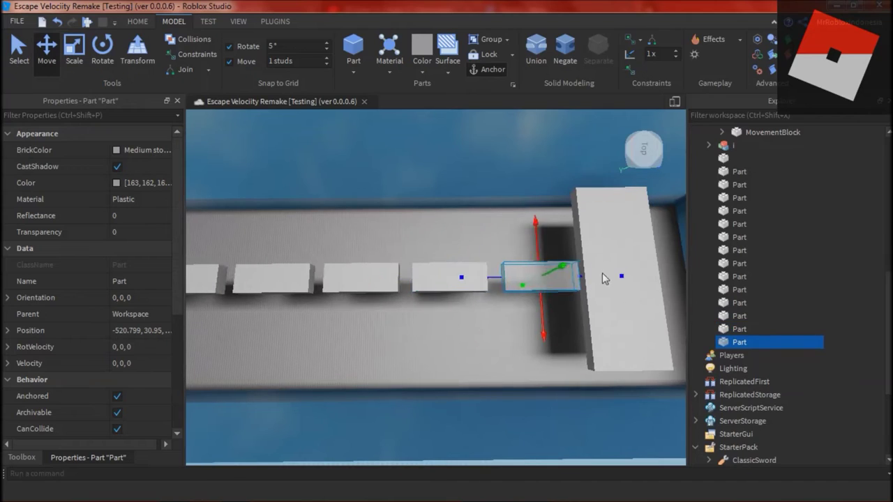
{"action": "right_click_drag", "start_coordinate": [490, 283], "coordinate": [465, 333]}
- Examine the spacing and alignment of the finished platform row from above and from the side
{"action": "left_click", "coordinate": [465, 332]}
{"action": "scroll", "coordinate": [465, 333], "scroll_direction": "down", "scroll_amount": 2}
{"action": "left_click", "coordinate": [417, 311]}
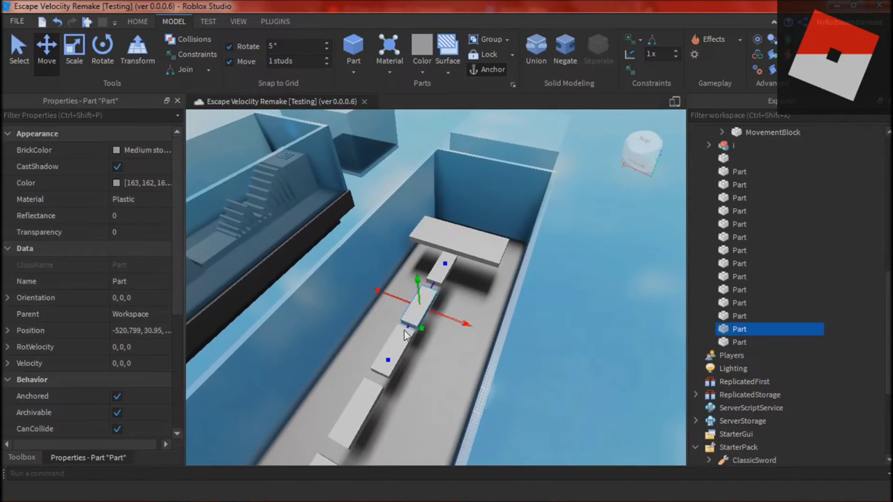
{"action": "left_click", "coordinate": [423, 356]}
{"action": "right_click_drag", "start_coordinate": [422, 356], "coordinate": [422, 357]}
{"action": "key", "text": "w"}
{"action": "key", "text": "s"}
{"action": "right_click_drag", "start_coordinate": [396, 328], "coordinate": [396, 328]}
{"action": "key", "text": "w"}
{"action": "key", "text": "s"}
{"action": "key", "text": "w"}
- Scale a platform in the middle of the row vertically into a thinner slab
{"action": "left_click", "coordinate": [443, 373]}
{"action": "left_click", "coordinate": [99, 52]}
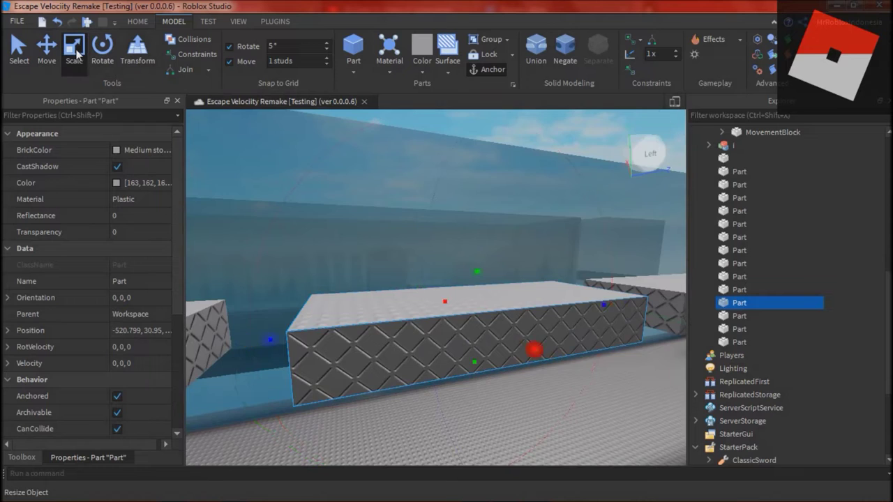
{"action": "left_click", "coordinate": [74, 51]}
{"action": "right_click_drag", "start_coordinate": [438, 266], "coordinate": [438, 267]}
{"action": "left_click_drag", "start_coordinate": [440, 270], "coordinate": [427, 212]}
{"action": "right_click_drag", "start_coordinate": [427, 212], "coordinate": [427, 212]}
{"action": "left_click", "coordinate": [427, 213]}
{"action": "right_click_drag", "start_coordinate": [422, 256], "coordinate": [422, 257]}
{"action": "left_click", "coordinate": [422, 257]}
{"action": "left_click_drag", "start_coordinate": [347, 314], "coordinate": [351, 254]}
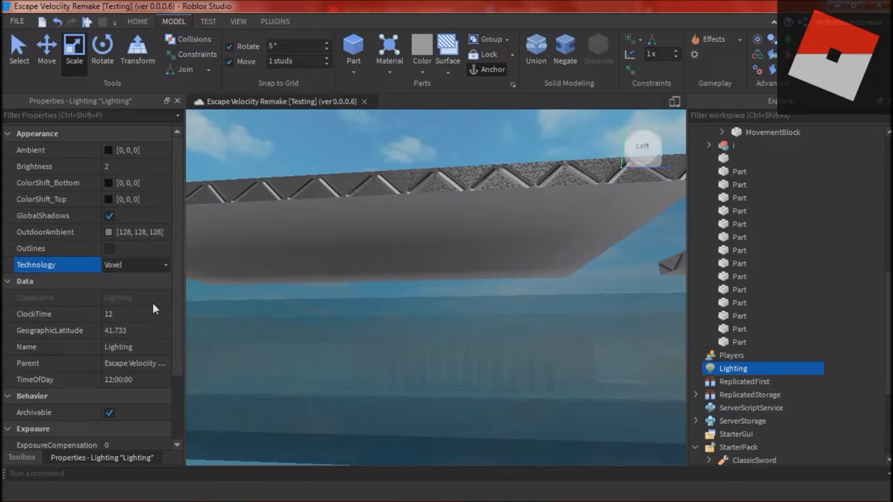
- Try a Lighting Brightness of 1111111 and replace it with 0
{"action": "type", "text": "1111111"}
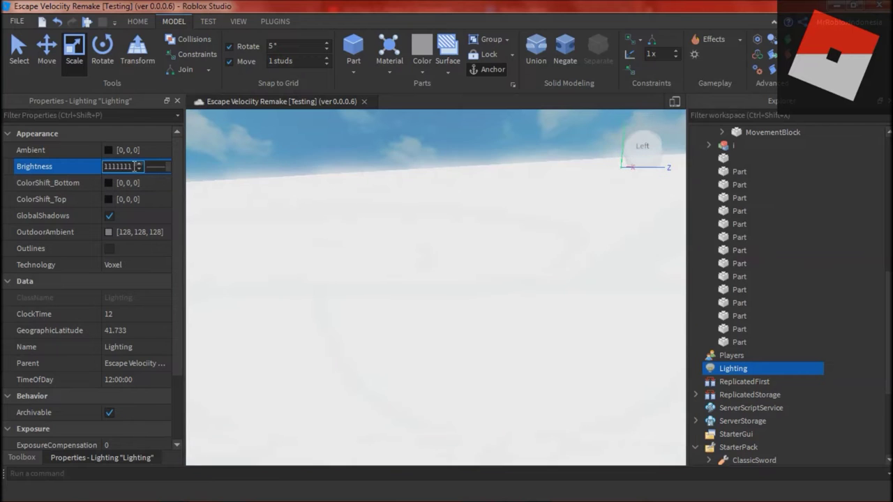
{"action": "left_click_drag", "start_coordinate": [134, 168], "coordinate": [107, 175]}
{"action": "type", "text": "0"}
{"action": "key", "text": "Return"}
{"action": "right_click_drag", "start_coordinate": [393, 334], "coordinate": [393, 333]}
- Set the Lighting Brightness to 1, leaving the Ambient color as it is
{"action": "left_click", "coordinate": [109, 150]}
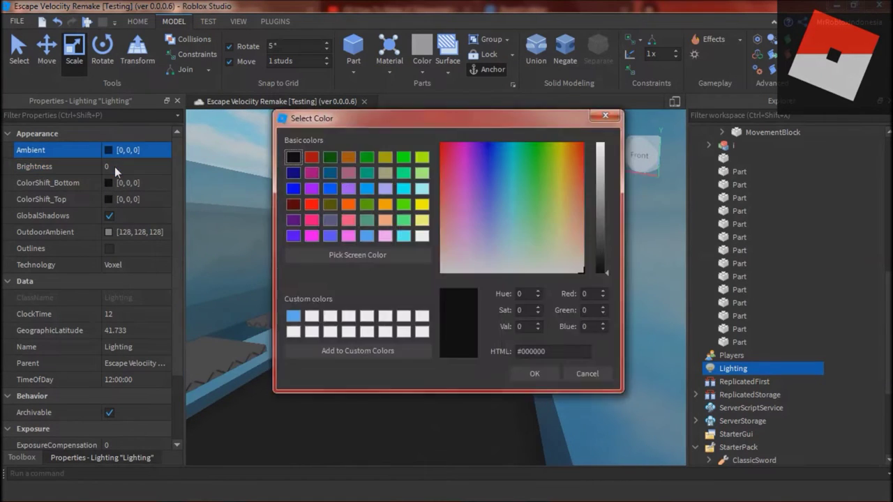
{"action": "key", "text": "Escape"}
{"action": "left_click", "coordinate": [117, 168]}
{"action": "type", "text": "1"}
- Move platforms of the new row upward, one after another
{"action": "left_click", "coordinate": [381, 377]}
{"action": "right_click_drag", "start_coordinate": [381, 377], "coordinate": [418, 378]}
{"action": "left_click", "coordinate": [476, 280]}
{"action": "left_click_drag", "start_coordinate": [476, 312], "coordinate": [476, 276]}
{"action": "right_click_drag", "start_coordinate": [476, 275], "coordinate": [475, 276]}
{"action": "left_click", "coordinate": [279, 287]}
{"action": "left_click_drag", "start_coordinate": [278, 334], "coordinate": [279, 287]}
{"action": "left_click", "coordinate": [281, 293]}
{"action": "left_click_drag", "start_coordinate": [321, 333], "coordinate": [320, 285]}
- Duplicate the platform next to the large slab and raise the copy on top of the original
{"action": "left_click", "coordinate": [397, 373]}
{"action": "right_click_drag", "start_coordinate": [397, 373], "coordinate": [397, 373]}
{"action": "left_click", "coordinate": [419, 309]}
{"action": "left_click", "coordinate": [420, 309]}
{"action": "left_click", "coordinate": [457, 384]}
{"action": "right_click_drag", "start_coordinate": [458, 384], "coordinate": [457, 383]}
{"action": "left_click", "coordinate": [428, 333]}
{"action": "right_click_drag", "start_coordinate": [428, 333], "coordinate": [427, 332]}
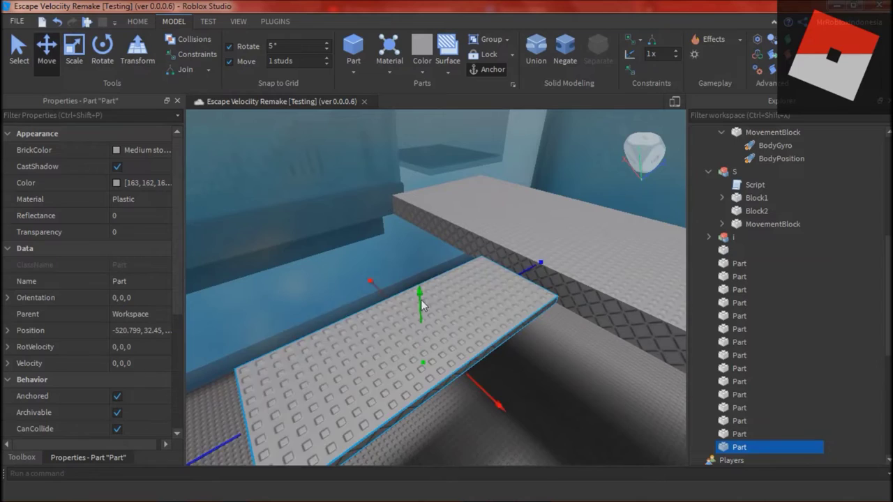
- Scale the raised copy down into a narrow beam running along the platform toward the large slab
{"action": "left_click", "coordinate": [90, 62]}
{"action": "key", "text": "a"}
{"action": "key", "text": "s"}
{"action": "left_click_drag", "start_coordinate": [362, 286], "coordinate": [391, 289]}
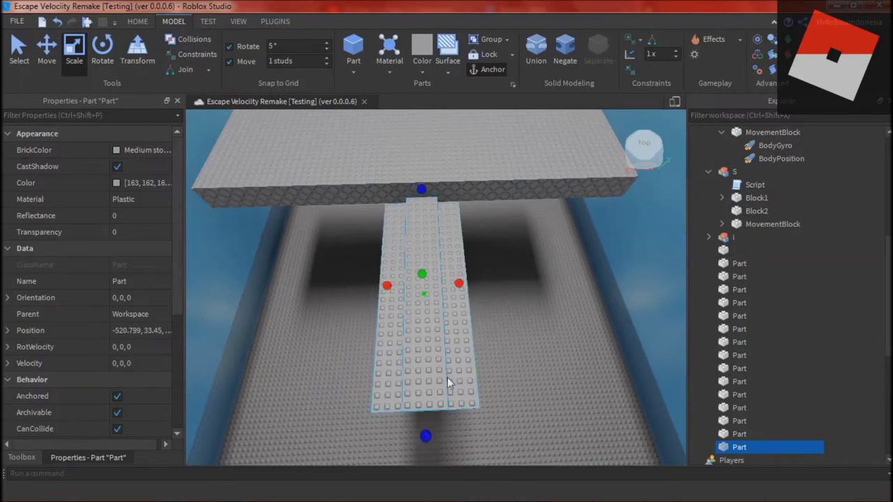
{"action": "right_click_drag", "start_coordinate": [429, 221], "coordinate": [428, 221]}
{"action": "left_click_drag", "start_coordinate": [448, 277], "coordinate": [445, 269]}
{"action": "left_click_drag", "start_coordinate": [427, 211], "coordinate": [429, 220]}
{"action": "right_click_drag", "start_coordinate": [443, 214], "coordinate": [442, 214]}
- Raise the narrow beam to a height of 35.45 and turn off its Anchored property
{"action": "left_click", "coordinate": [55, 50]}
{"action": "left_click_drag", "start_coordinate": [488, 203], "coordinate": [487, 175]}
{"action": "right_click_drag", "start_coordinate": [475, 291], "coordinate": [475, 282]}
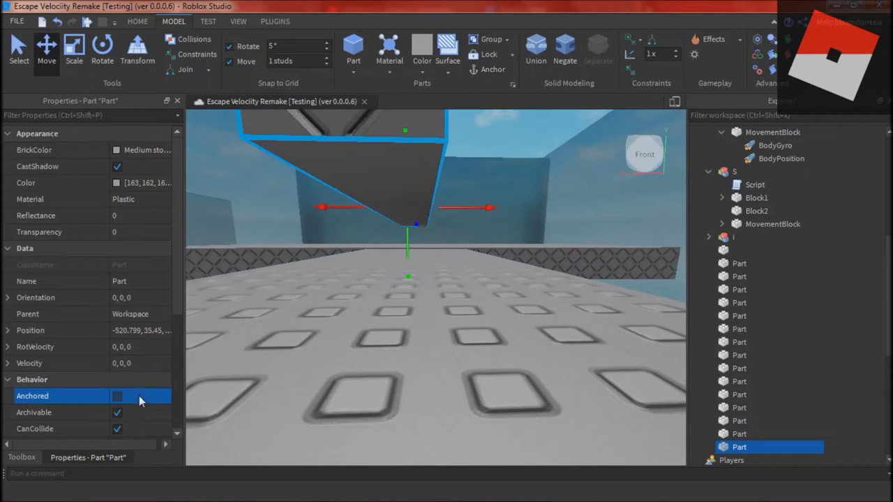
{"action": "left_click", "coordinate": [118, 396]}
- Apply a Motor surface to the underside of the raised beam
{"action": "left_click", "coordinate": [441, 66]}
{"action": "left_click", "coordinate": [493, 201]}
{"action": "left_click", "coordinate": [408, 185]}
{"action": "right_click_drag", "start_coordinate": [509, 245], "coordinate": [486, 226]}
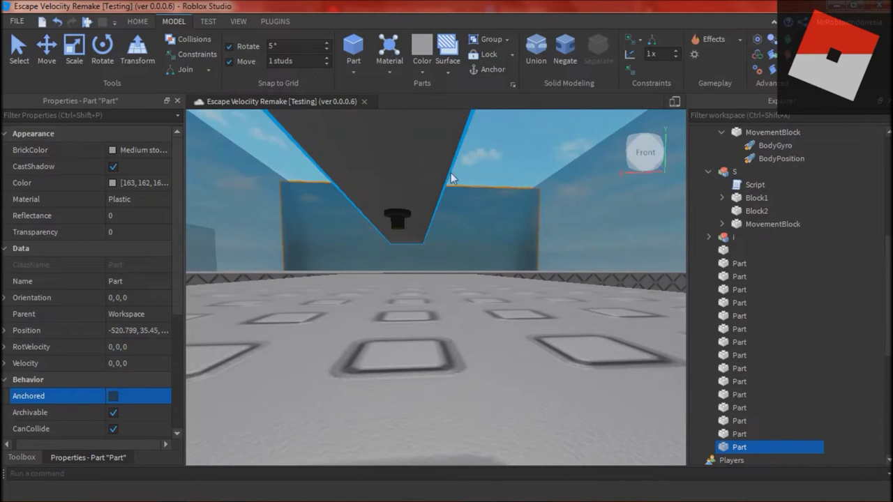
- Try a different surface on the top of the platform below the beam and reset it to Studs
{"action": "left_click", "coordinate": [447, 73]}
{"action": "left_click", "coordinate": [403, 282]}
{"action": "right_click_drag", "start_coordinate": [436, 276], "coordinate": [435, 276]}
{"action": "right_click_drag", "start_coordinate": [524, 302], "coordinate": [524, 302]}
{"action": "left_click", "coordinate": [448, 70]}
{"action": "left_click", "coordinate": [473, 131]}
{"action": "scroll", "coordinate": [418, 279], "scroll_direction": "down", "scroll_amount": 3}
{"action": "left_click", "coordinate": [418, 279]}
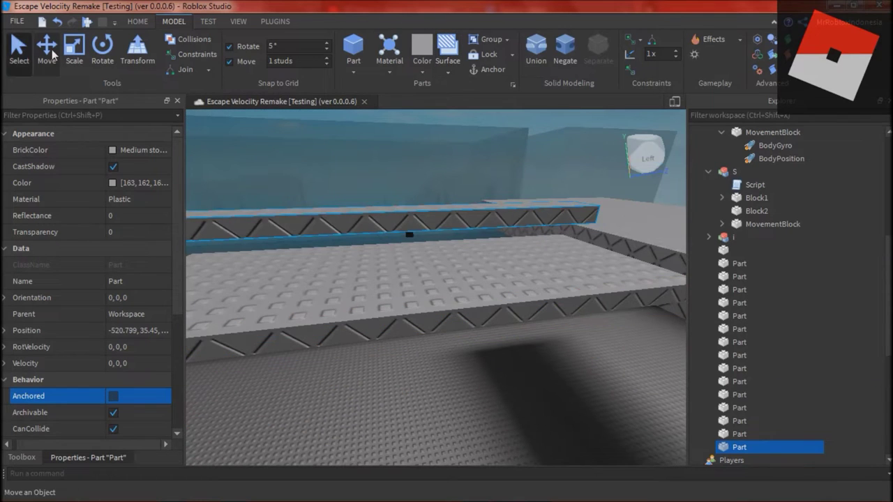
- Play-test the motorized beam starting from the large slab
{"action": "right_click_drag", "start_coordinate": [397, 217], "coordinate": [477, 221]}
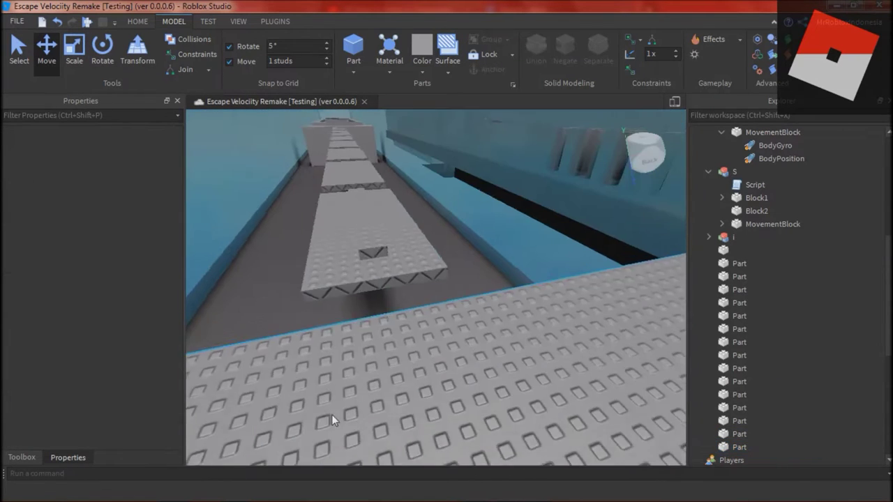
{"action": "left_click", "coordinate": [137, 22]}
{"action": "left_click", "coordinate": [541, 50]}
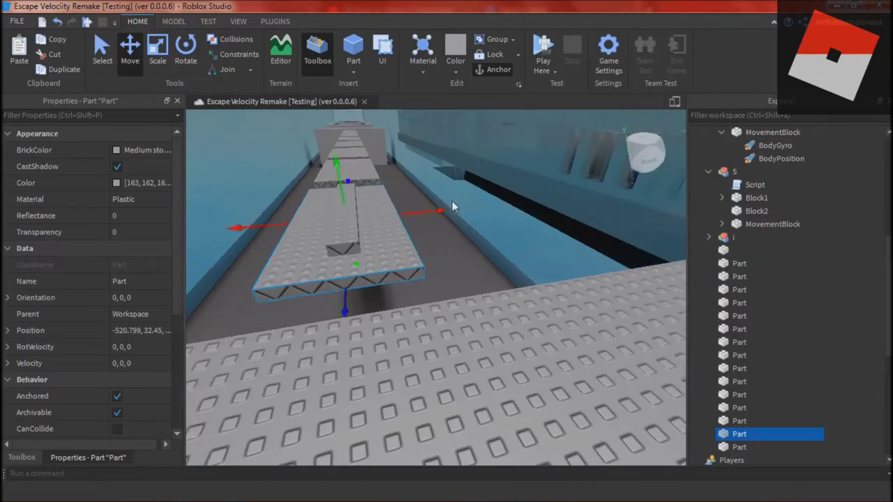
- Scale the platform below the beam down into a short block lying crosswise under it
{"action": "left_click", "coordinate": [153, 48]}
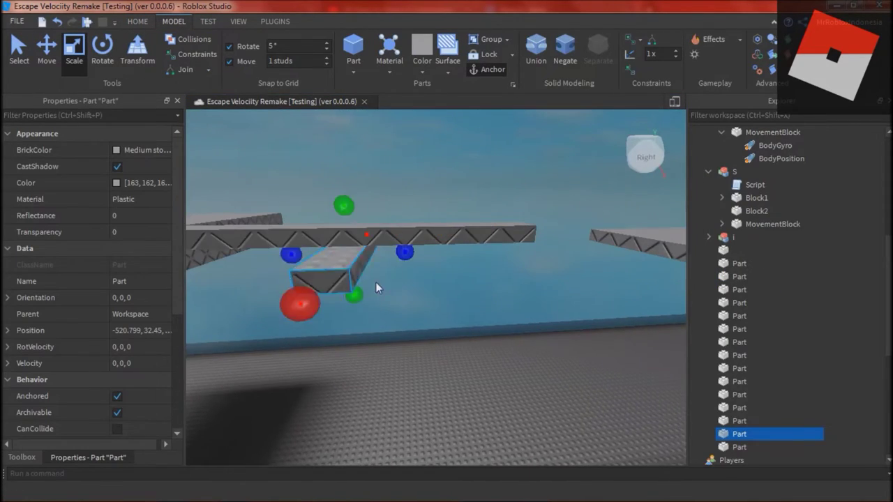
{"action": "right_click_drag", "start_coordinate": [375, 281], "coordinate": [327, 286]}
{"action": "right_click_drag", "start_coordinate": [468, 267], "coordinate": [467, 266]}
{"action": "scroll", "coordinate": [467, 266], "scroll_direction": "up", "scroll_amount": 3}
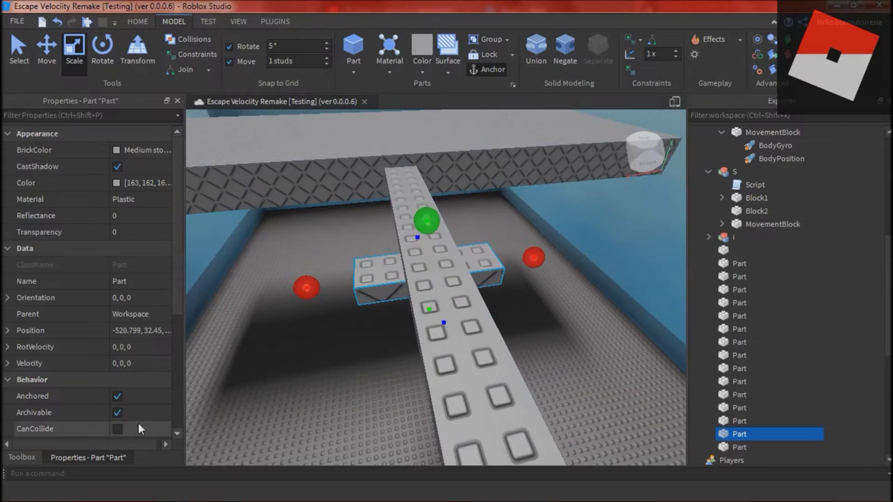
- Enable CanCollide on the short block and run a brief play-test
{"action": "left_click", "coordinate": [117, 428]}
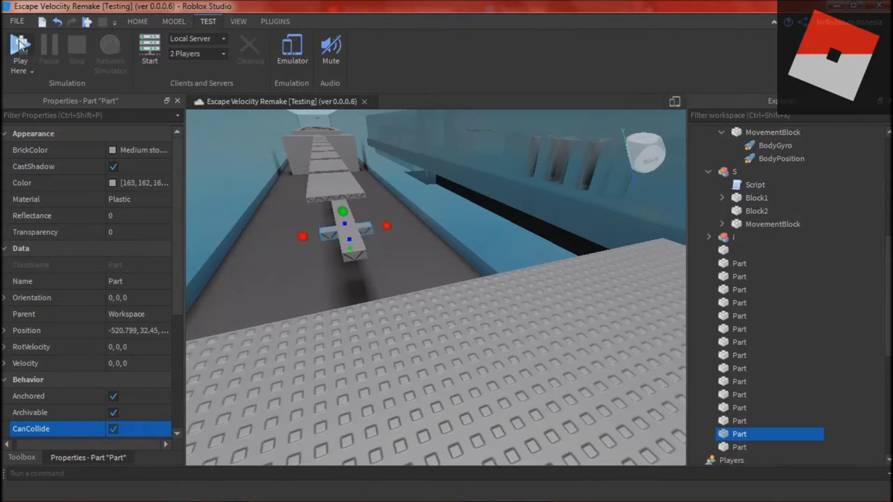
{"action": "key", "text": "F5"}
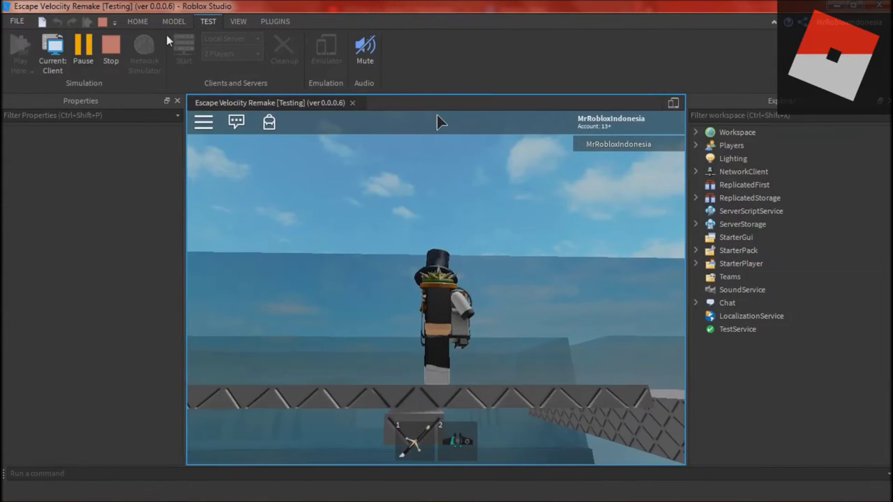
{"action": "left_click", "coordinate": [109, 48]}
- Select the beam and lower it to a height of 33.45, directly onto the short block
{"action": "right_click_drag", "start_coordinate": [504, 265], "coordinate": [419, 260]}
{"action": "left_click", "coordinate": [411, 253]}
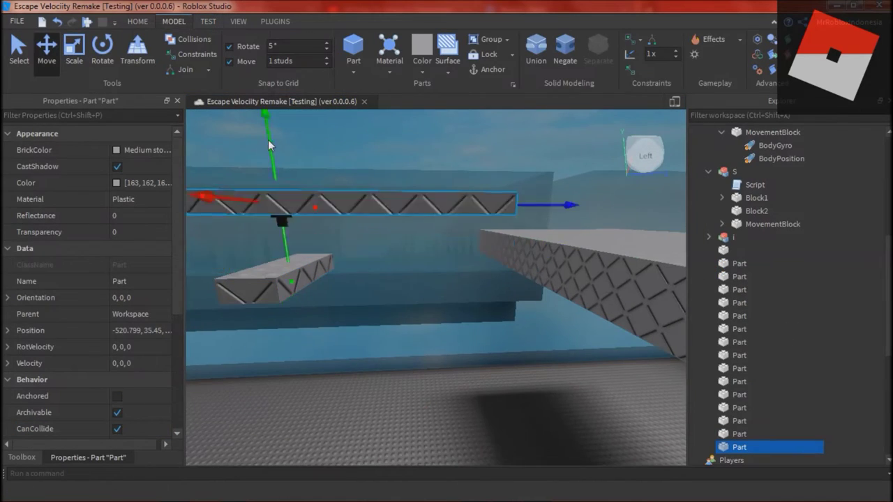
{"action": "scroll", "coordinate": [271, 145], "scroll_direction": "up", "scroll_amount": 3}
{"action": "right_click_drag", "start_coordinate": [271, 145], "coordinate": [279, 115]}
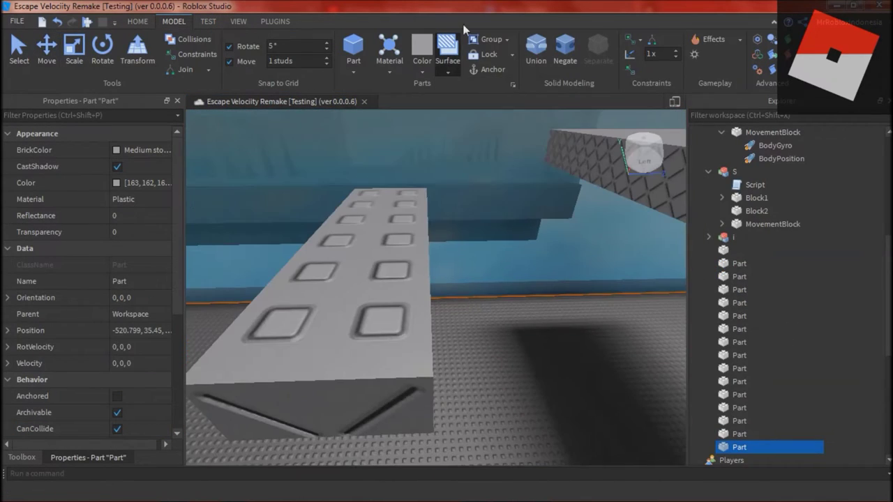
{"action": "right_click_drag", "start_coordinate": [392, 225], "coordinate": [519, 268]}
{"action": "scroll", "coordinate": [520, 268], "scroll_direction": "down", "scroll_amount": 3}
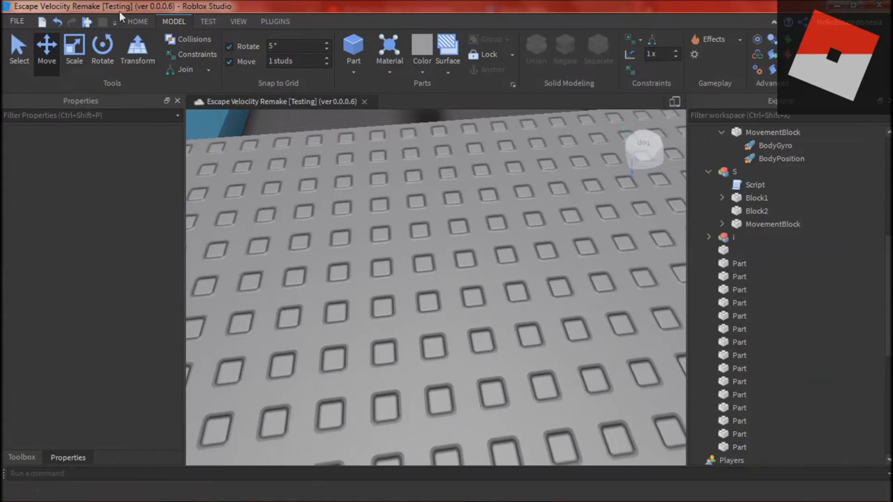
- Play-test walking from the large slab onto the lowered beam and stop the simulation
{"action": "left_click", "coordinate": [138, 22]}
{"action": "left_click", "coordinate": [543, 49]}
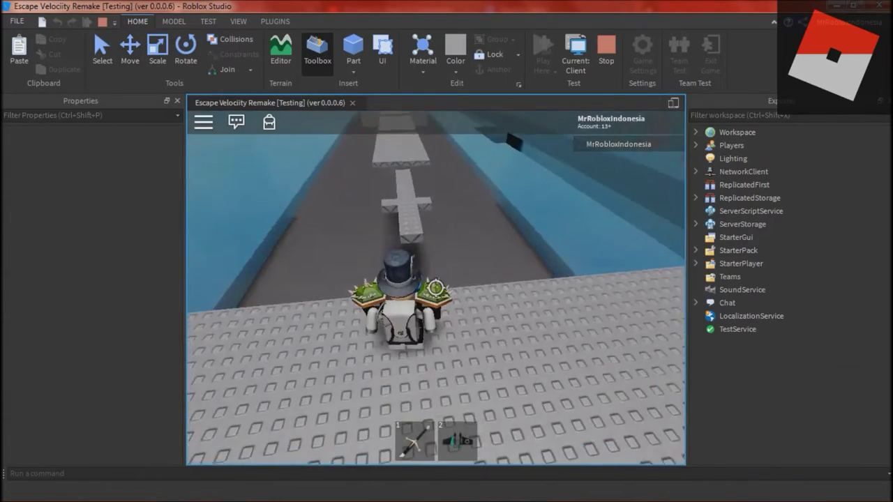
{"action": "key", "text": "w"}
{"action": "left_click", "coordinate": [607, 52]}
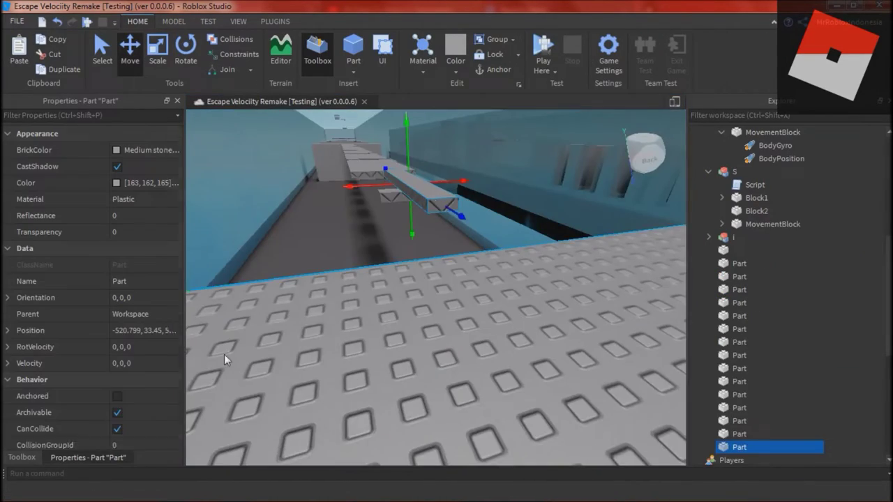
- Apply a Motor surface to the top of the short block under the beam and choose the Weld surface type
{"action": "right_click_drag", "start_coordinate": [224, 354], "coordinate": [388, 246]}
{"action": "scroll", "coordinate": [388, 246], "scroll_direction": "down", "scroll_amount": 4}
{"action": "left_click", "coordinate": [595, 363]}
{"action": "scroll", "coordinate": [484, 300], "scroll_direction": "up", "scroll_amount": 3}
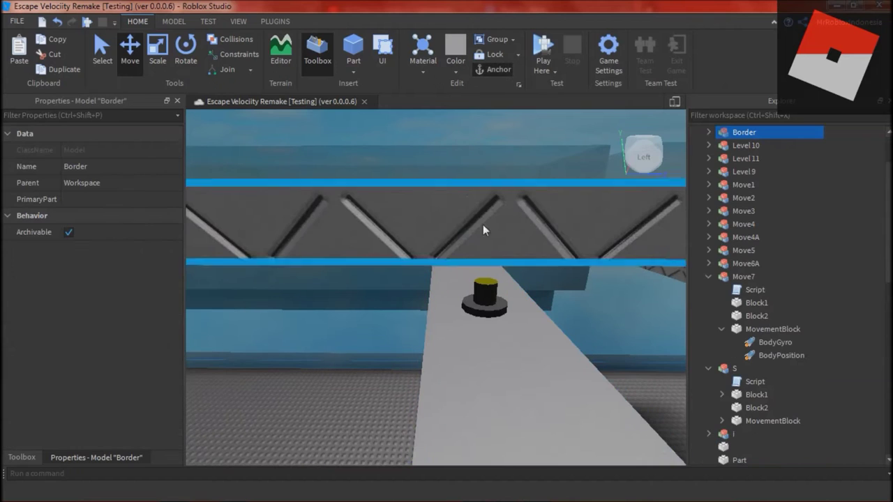
{"action": "left_click", "coordinate": [174, 22]}
{"action": "left_click", "coordinate": [448, 69]}
{"action": "right_click_drag", "start_coordinate": [572, 298], "coordinate": [594, 302]}
{"action": "left_click", "coordinate": [448, 68]}
{"action": "left_click", "coordinate": [481, 201]}
{"action": "left_click", "coordinate": [481, 356]}
{"action": "left_click", "coordinate": [448, 68]}
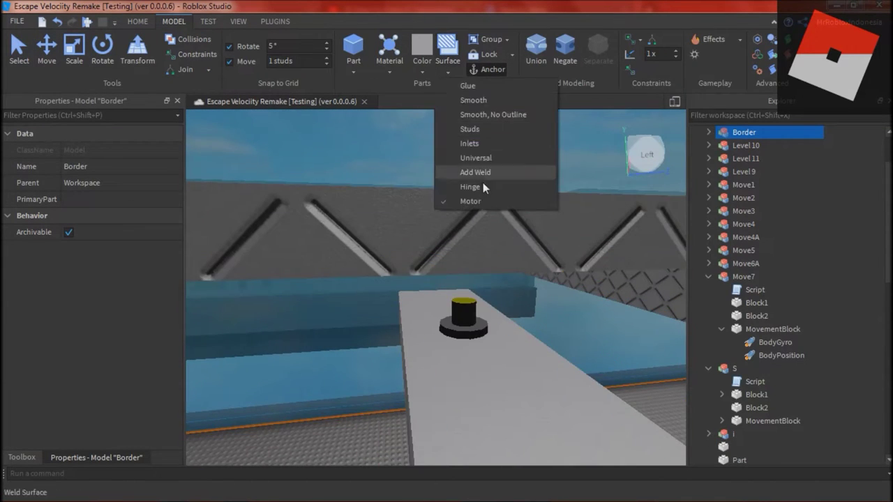
{"action": "left_click", "coordinate": [482, 173]}
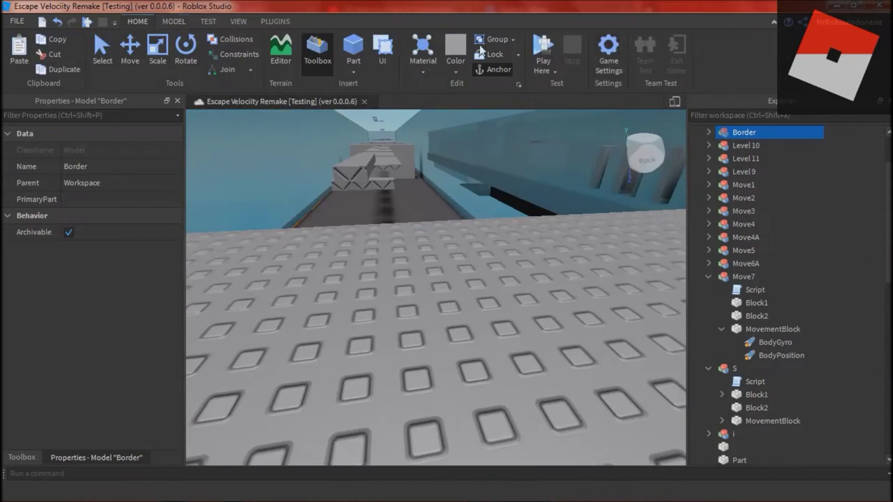
- Play-test walking across the beam with its changed surface joint
{"action": "key", "text": "F5"}
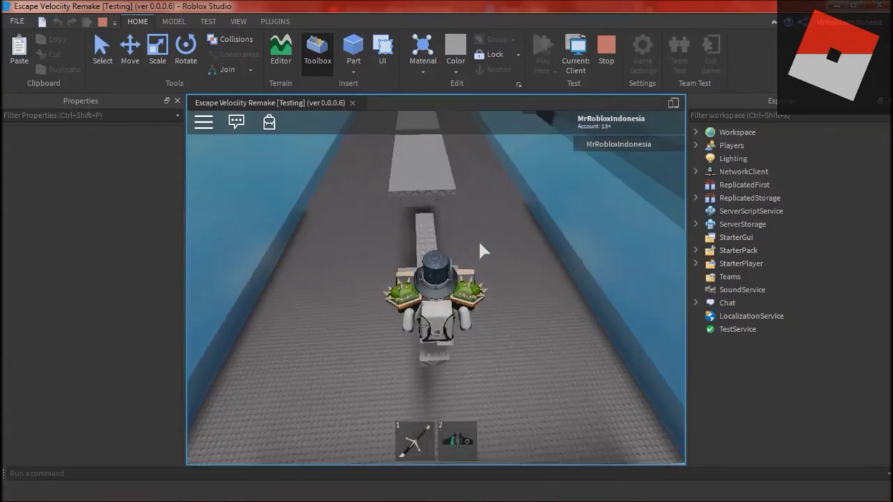
{"action": "key", "text": "w"}
{"action": "right_click_drag", "start_coordinate": [459, 196], "coordinate": [458, 197]}
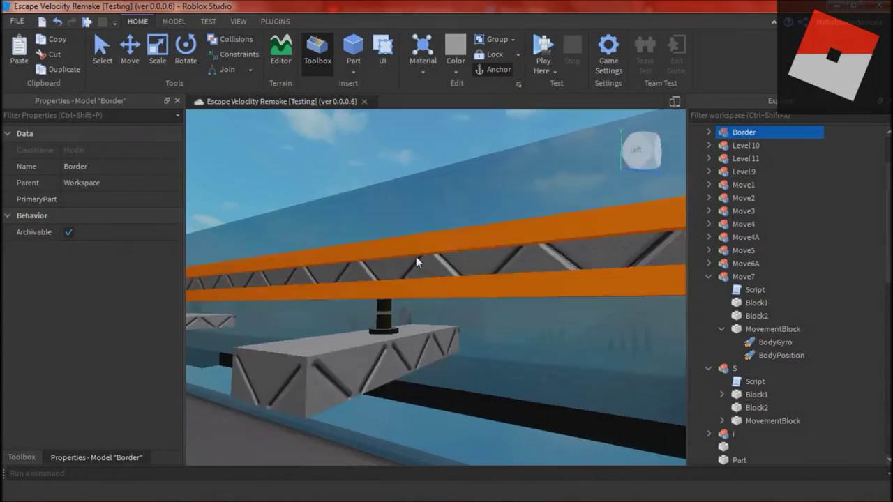
- Select the beam above the short block and play-test jumping from the slab toward it
{"action": "key", "text": "ctrl+2"}
{"action": "left_click", "coordinate": [360, 233]}
{"action": "key", "text": "F5"}
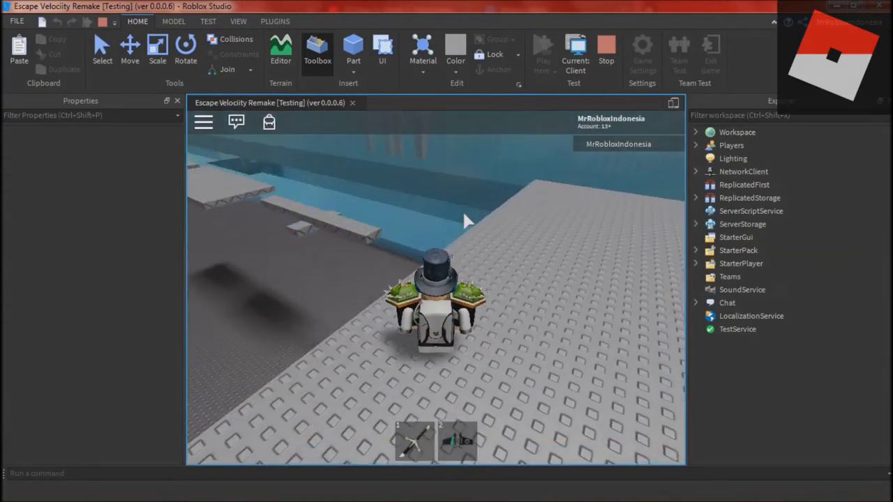
{"action": "key", "text": "a"}
{"action": "key", "text": "space"}
{"action": "right_click_drag", "start_coordinate": [464, 215], "coordinate": [464, 215]}
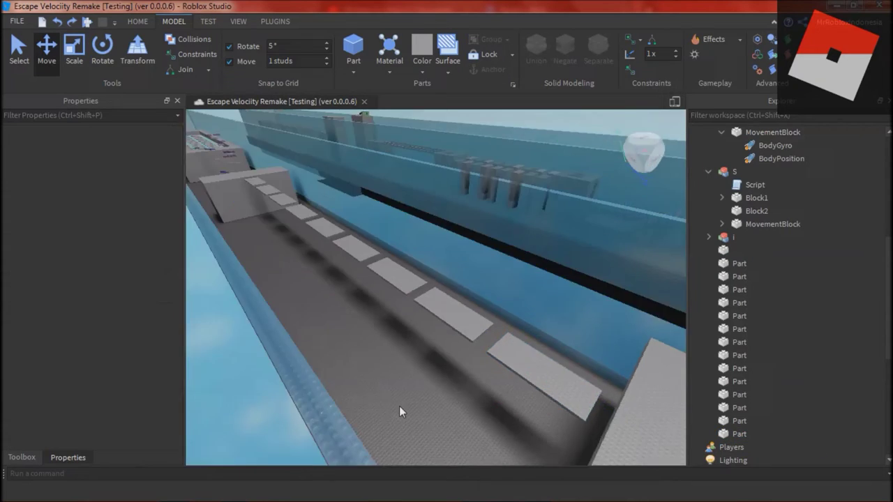
- Insert a part with Studs on top of the large slab and move it to -520, 33.4, 626 at the slab's back edge
{"action": "right_click_drag", "start_coordinate": [399, 406], "coordinate": [399, 406]}
{"action": "key", "text": "w"}
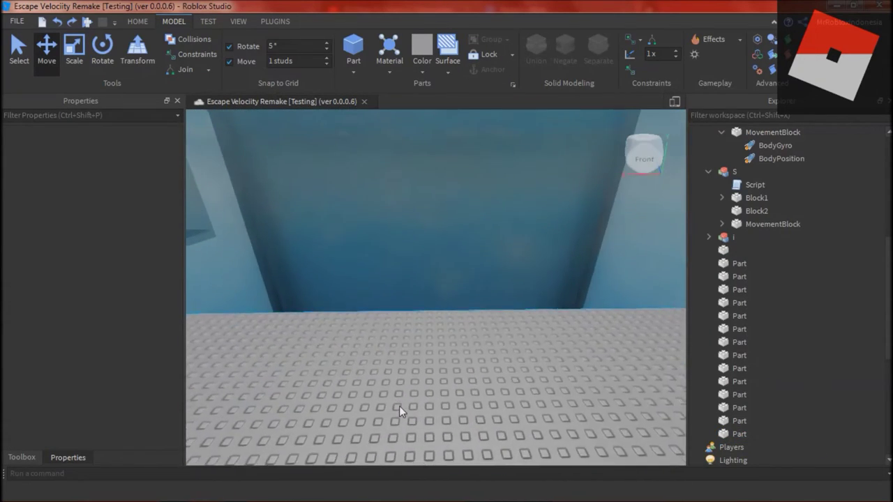
{"action": "left_click", "coordinate": [353, 46]}
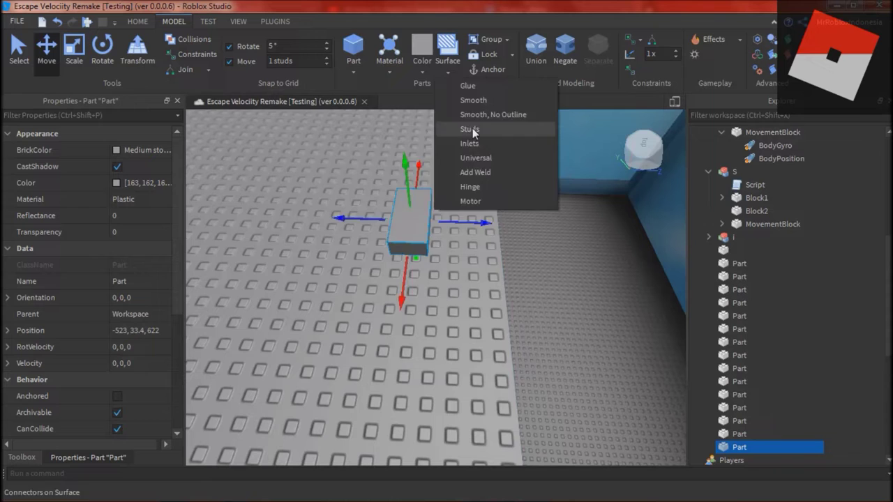
{"action": "left_click", "coordinate": [72, 54]}
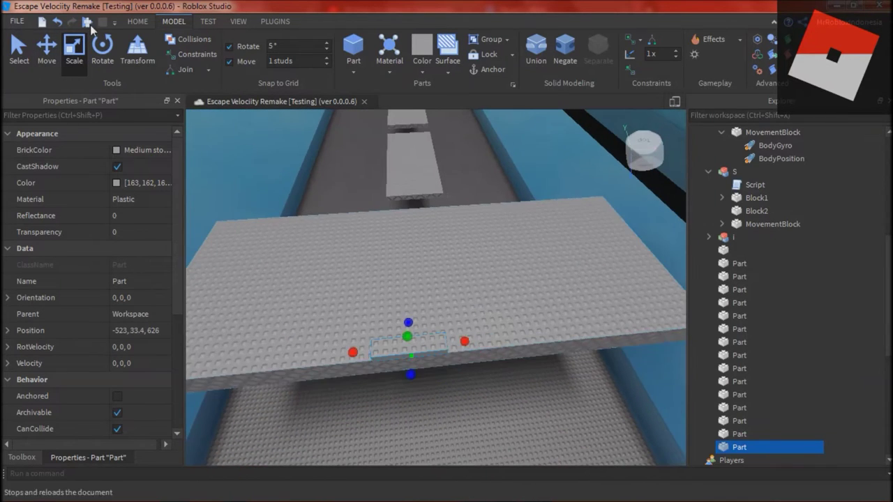
{"action": "key", "text": "ctrl+2"}
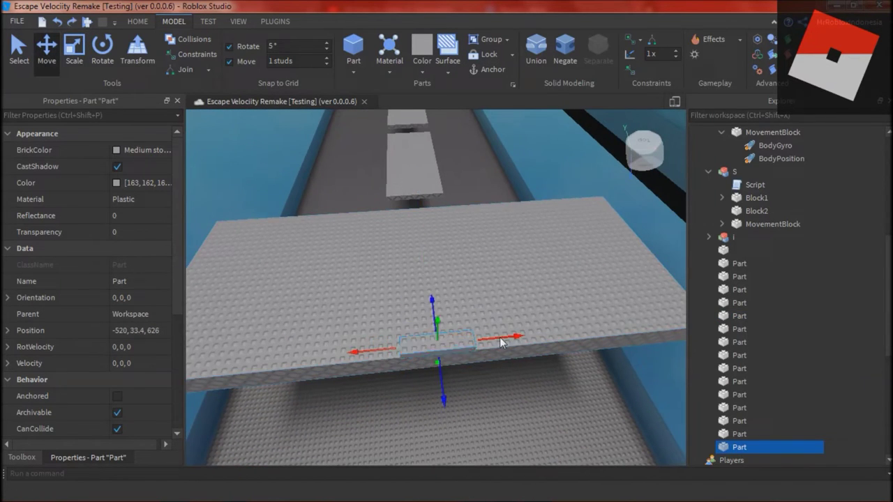
- Scale the new part at the slab's back edge into a larger block
{"action": "left_click", "coordinate": [75, 55]}
{"action": "left_click_drag", "start_coordinate": [488, 354], "coordinate": [508, 352]}
{"action": "right_click_drag", "start_coordinate": [479, 277], "coordinate": [479, 278]}
{"action": "left_click_drag", "start_coordinate": [490, 316], "coordinate": [502, 326]}
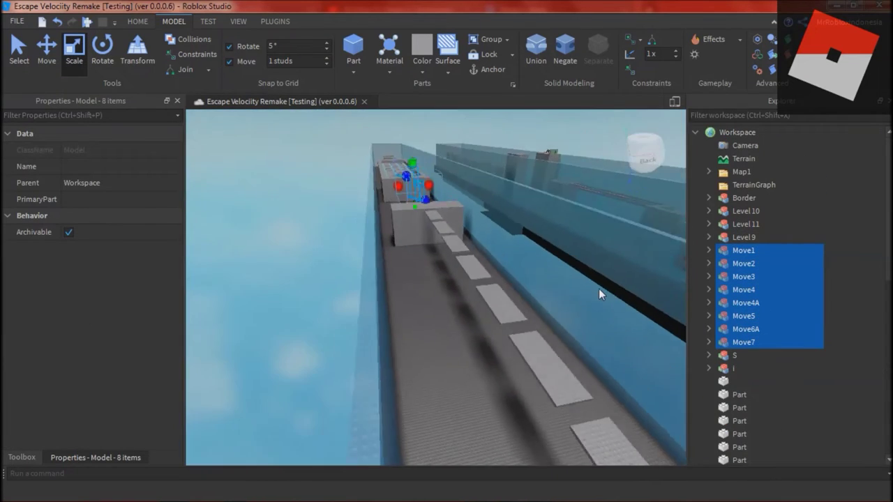
- Group the Move1 to Move7 models with the adjoining slab part and name the group Level12
{"action": "left_click", "coordinate": [745, 224]}
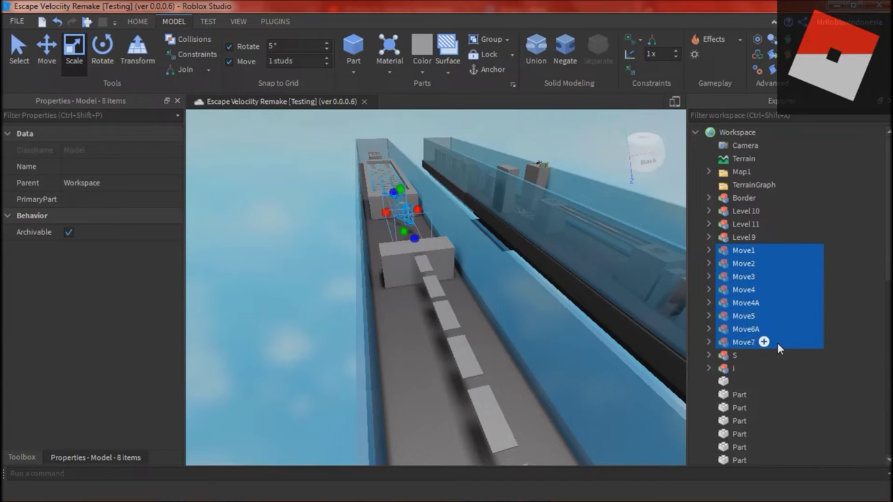
{"action": "key", "text": "w"}
{"action": "right_click_drag", "start_coordinate": [616, 282], "coordinate": [457, 259]}
{"action": "left_click", "coordinate": [731, 302], "text": "ctrl"}
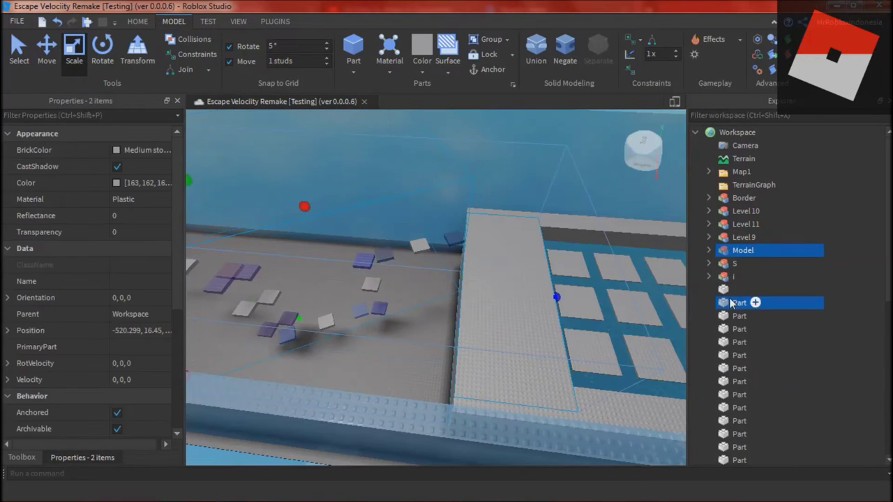
{"action": "key", "text": "ctrl+g"}
{"action": "left_click", "coordinate": [85, 166]}
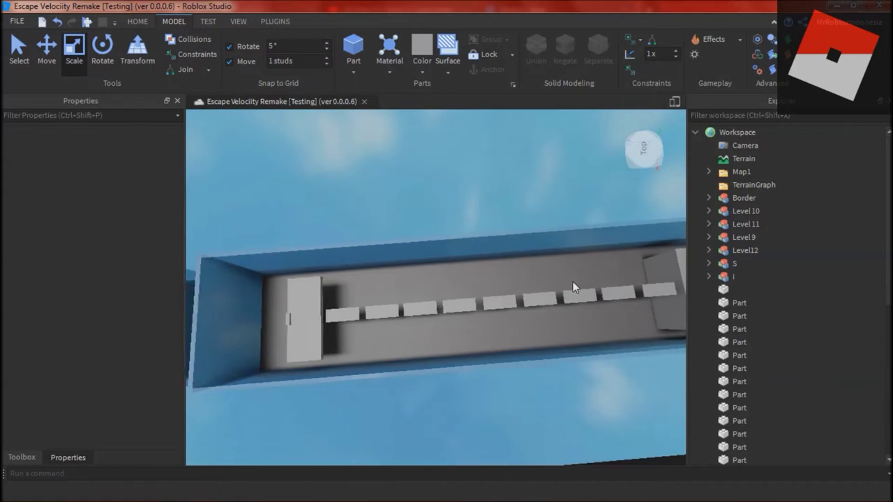
- Select the platforms of the new row together with the tall block at its start
{"action": "left_click", "coordinate": [575, 291]}
{"action": "left_click", "coordinate": [608, 289]}
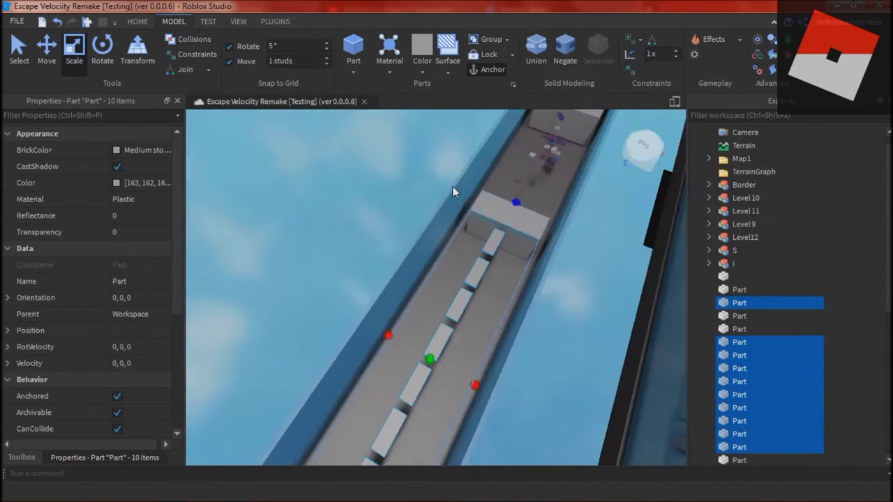
{"action": "left_click", "coordinate": [464, 205]}
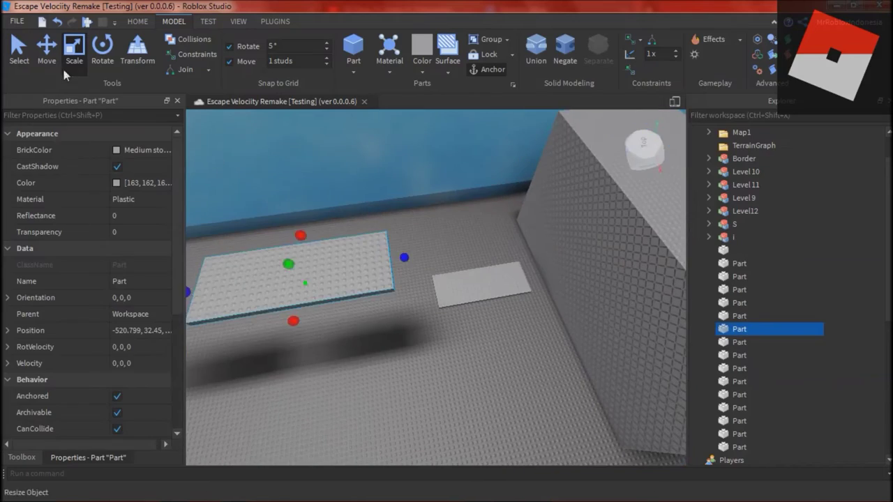
- Raise the ground-level slab beside the tall block to height 13.45 and shift it sideways in line with the row
{"action": "right_click_drag", "start_coordinate": [316, 323], "coordinate": [316, 325]}
{"action": "left_click", "coordinate": [509, 305]}
{"action": "right_click_drag", "start_coordinate": [490, 281], "coordinate": [490, 281]}
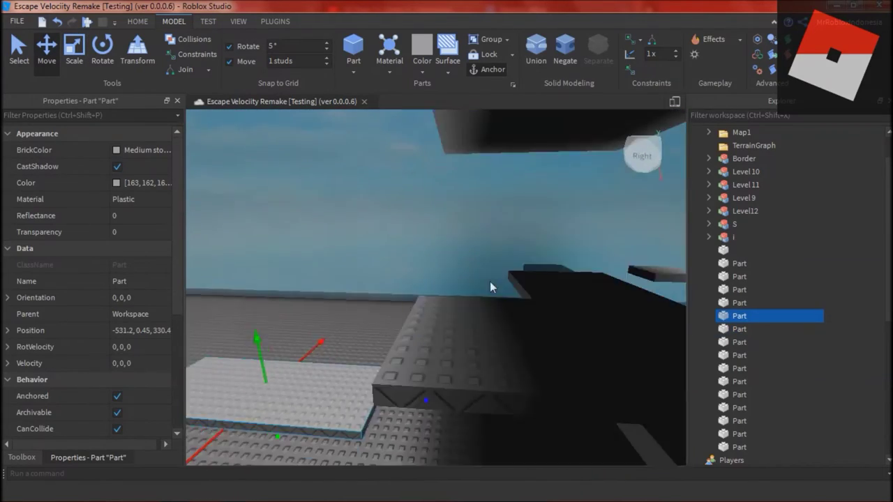
{"action": "right_click_drag", "start_coordinate": [327, 445], "coordinate": [327, 445]}
{"action": "left_click_drag", "start_coordinate": [421, 300], "coordinate": [418, 237]}
{"action": "right_click_drag", "start_coordinate": [331, 226], "coordinate": [331, 226]}
{"action": "left_click", "coordinate": [398, 286]}
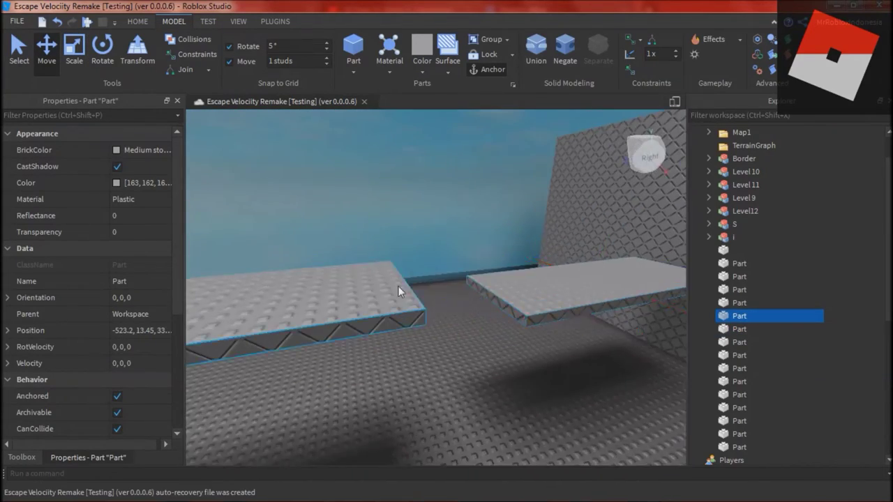
{"action": "right_click_drag", "start_coordinate": [397, 286], "coordinate": [397, 286]}
{"action": "left_click_drag", "start_coordinate": [374, 297], "coordinate": [413, 298]}
- Adjust the height of the adjacent platform in the row, bringing it to about 16.45
{"action": "left_click", "coordinate": [397, 366]}
{"action": "right_click_drag", "start_coordinate": [397, 366], "coordinate": [397, 365]}
{"action": "left_click", "coordinate": [397, 349]}
{"action": "left_click_drag", "start_coordinate": [399, 272], "coordinate": [398, 196]}
{"action": "right_click_drag", "start_coordinate": [398, 195], "coordinate": [399, 195]}
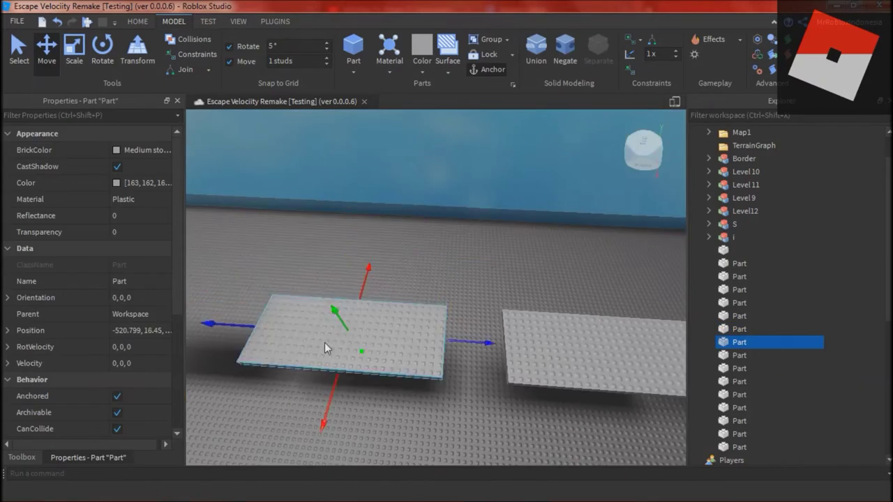
{"action": "right_click_drag", "start_coordinate": [411, 357], "coordinate": [412, 357]}
{"action": "left_click_drag", "start_coordinate": [263, 334], "coordinate": [263, 321]}
- Lower the following platforms of the row in steps, placing one at height 21.45
{"action": "right_click_drag", "start_coordinate": [373, 325], "coordinate": [374, 324]}
{"action": "left_click", "coordinate": [373, 323]}
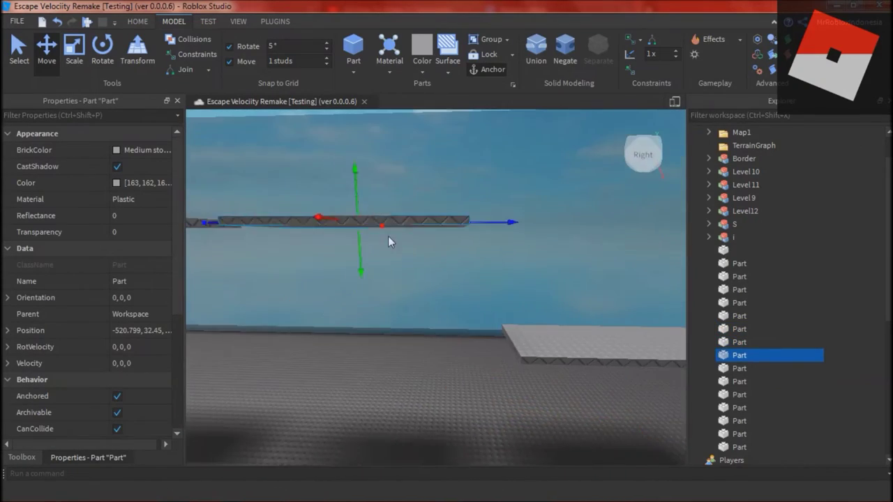
{"action": "left_click_drag", "start_coordinate": [361, 201], "coordinate": [371, 310]}
{"action": "right_click_drag", "start_coordinate": [422, 333], "coordinate": [422, 332]}
{"action": "left_click_drag", "start_coordinate": [391, 314], "coordinate": [391, 311]}
{"action": "right_click_drag", "start_coordinate": [444, 433], "coordinate": [444, 433]}
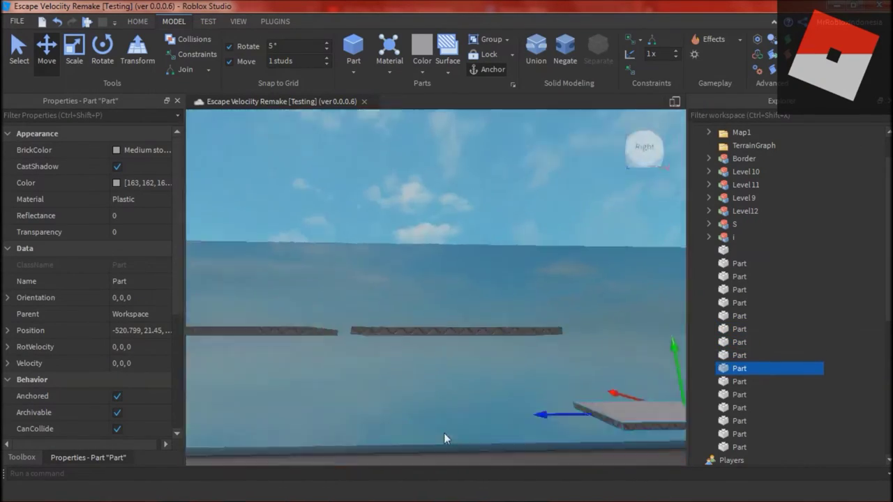
- Lower two more of the high floating platforms to continue the stepped row
{"action": "left_click", "coordinate": [449, 331]}
{"action": "left_click_drag", "start_coordinate": [453, 310], "coordinate": [453, 387]}
{"action": "right_click_drag", "start_coordinate": [492, 417], "coordinate": [492, 417]}
{"action": "left_click", "coordinate": [462, 331]}
{"action": "left_click_drag", "start_coordinate": [462, 304], "coordinate": [466, 357]}
{"action": "right_click_drag", "start_coordinate": [484, 391], "coordinate": [484, 391]}
- Lower the remaining high platform to fit the stepped row and check the small block on the large slab
{"action": "left_click", "coordinate": [401, 286]}
{"action": "left_click_drag", "start_coordinate": [399, 256], "coordinate": [398, 306]}
{"action": "right_click_drag", "start_coordinate": [430, 315], "coordinate": [430, 315]}
{"action": "left_click", "coordinate": [431, 315]}
{"action": "left_click", "coordinate": [464, 421]}
{"action": "right_click_drag", "start_coordinate": [465, 421], "coordinate": [464, 421]}
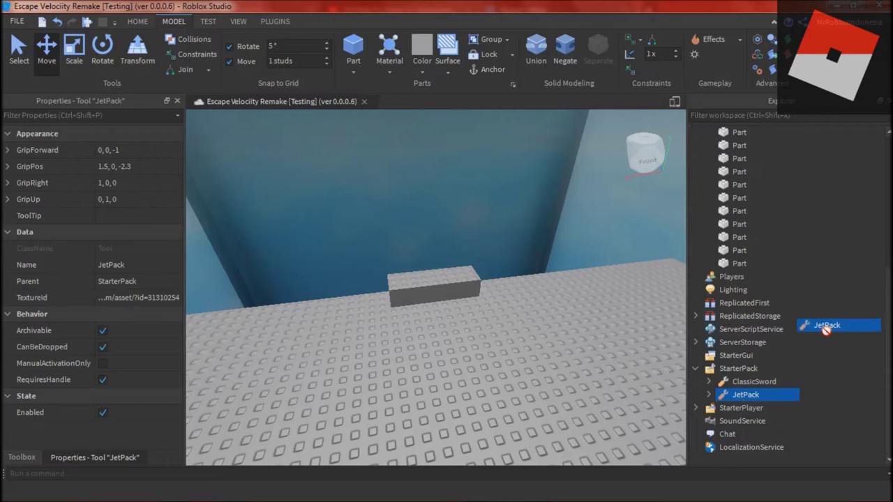
- Copy the JetPack's Handle part, paste it into the Workspace and focus the view on it
{"action": "left_click", "coordinate": [757, 329]}
{"action": "key", "text": "ctrl+c"}
{"action": "left_click", "coordinate": [695, 238]}
{"action": "scroll", "coordinate": [729, 202], "scroll_direction": "up", "scroll_amount": 6}
{"action": "left_click", "coordinate": [747, 133]}
{"action": "key", "text": "ctrl+v"}
{"action": "double_click", "coordinate": [745, 304]}
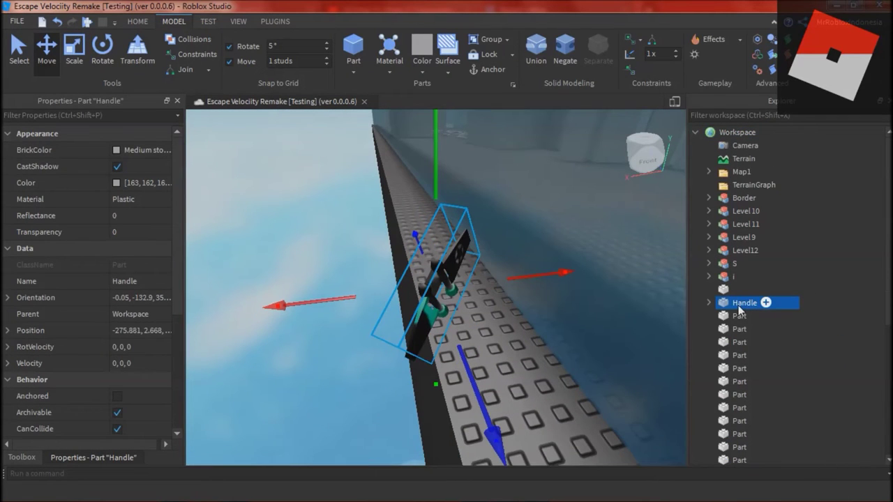
- Move the jetpack Handle across the map towards the small block on the large slab
{"action": "right_click_drag", "start_coordinate": [588, 258], "coordinate": [588, 259]}
{"action": "scroll", "coordinate": [588, 258], "scroll_direction": "down", "scroll_amount": 5}
{"action": "left_click_drag", "start_coordinate": [544, 299], "coordinate": [593, 297]}
{"action": "key", "text": "d"}
{"action": "right_click_drag", "start_coordinate": [593, 297], "coordinate": [593, 298]}
{"action": "left_click_drag", "start_coordinate": [477, 273], "coordinate": [584, 278]}
{"action": "key", "text": "d"}
{"action": "right_click_drag", "start_coordinate": [584, 277], "coordinate": [584, 277]}
{"action": "left_click_drag", "start_coordinate": [562, 218], "coordinate": [567, 200]}
{"action": "right_click_drag", "start_coordinate": [567, 200], "coordinate": [567, 200]}
- Position the jetpack Handle above the small block, at about -520.881, 41.66
{"action": "right_click_drag", "start_coordinate": [609, 376], "coordinate": [610, 375]}
{"action": "left_click_drag", "start_coordinate": [406, 180], "coordinate": [422, 203]}
{"action": "type", "text": "q"}
{"action": "right_click_drag", "start_coordinate": [421, 202], "coordinate": [422, 202]}
{"action": "left_click_drag", "start_coordinate": [410, 183], "coordinate": [412, 295]}
{"action": "right_click_drag", "start_coordinate": [412, 295], "coordinate": [412, 296]}
{"action": "left_click_drag", "start_coordinate": [463, 298], "coordinate": [514, 339]}
{"action": "right_click_drag", "start_coordinate": [493, 271], "coordinate": [492, 271]}
{"action": "scroll", "coordinate": [493, 271], "scroll_direction": "up", "scroll_amount": 1}
- Rotate the jetpack Handle parallel to the small block, to an orientation of about -3.83, -178.25, 0
{"action": "key", "text": "ctrl+4"}
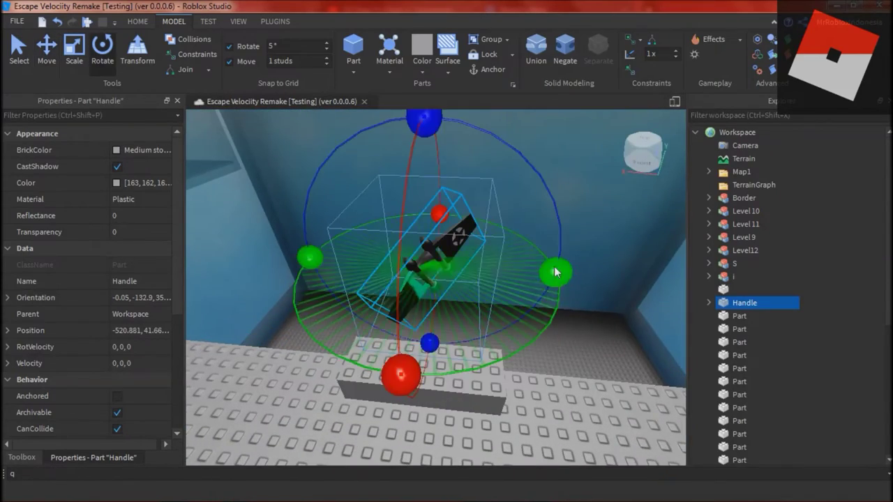
{"action": "left_click_drag", "start_coordinate": [513, 186], "coordinate": [513, 198]}
{"action": "right_click_drag", "start_coordinate": [513, 198], "coordinate": [512, 198]}
{"action": "left_click_drag", "start_coordinate": [434, 143], "coordinate": [434, 143]}
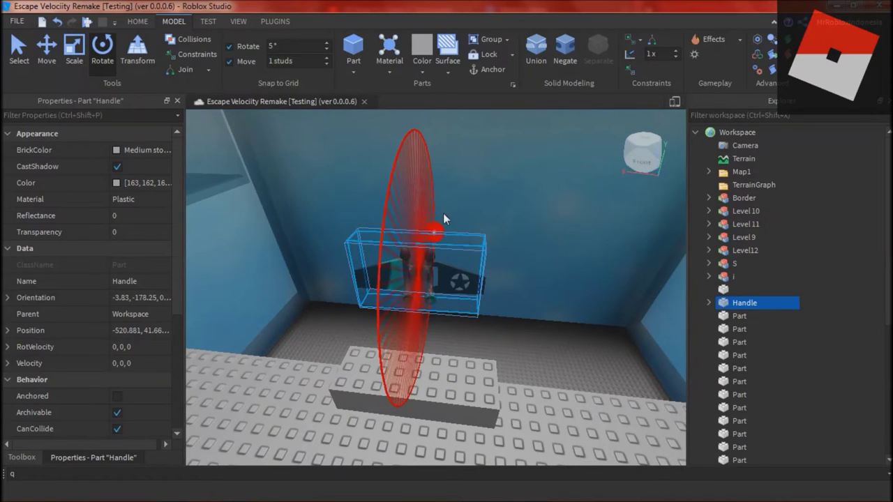
- Lower the jetpack Handle until it sits just above the small block
{"action": "left_click", "coordinate": [74, 50]}
{"action": "right_click_drag", "start_coordinate": [419, 279], "coordinate": [418, 279]}
{"action": "left_click", "coordinate": [47, 50]}
{"action": "left_click_drag", "start_coordinate": [388, 168], "coordinate": [392, 286]}
{"action": "right_click_drag", "start_coordinate": [405, 289], "coordinate": [405, 288]}
- Build a transparent box on top of the small block, enclosing the jetpack Handle
{"action": "left_click", "coordinate": [377, 300]}
{"action": "left_click_drag", "start_coordinate": [375, 156], "coordinate": [373, 140]}
{"action": "right_click_drag", "start_coordinate": [419, 239], "coordinate": [419, 238]}
{"action": "left_click", "coordinate": [154, 233]}
{"action": "mouse_move", "coordinate": [158, 235]}
{"action": "left_mouse_down"}
{"action": "mouse_move", "coordinate": [165, 239]}
{"action": "mouse_move", "coordinate": [159, 235]}
{"action": "left_mouse_up"}
{"action": "left_click", "coordinate": [155, 203]}
{"action": "left_click", "coordinate": [153, 218]}
{"action": "left_click", "coordinate": [397, 284]}
{"action": "right_click_drag", "start_coordinate": [396, 280], "coordinate": [396, 280]}
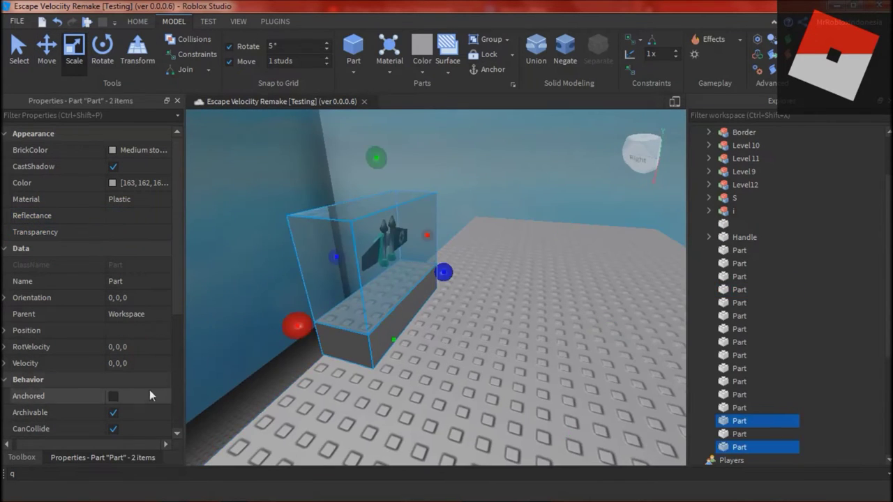
- Group the Handle with the block and transparent box as a model named Giver, and place a Script inside one part
{"action": "scroll", "coordinate": [358, 280], "scroll_direction": "up", "scroll_amount": 4}
{"action": "left_click", "coordinate": [358, 280]}
{"action": "right_click_drag", "start_coordinate": [414, 410], "coordinate": [423, 391]}
{"action": "scroll", "coordinate": [359, 265], "scroll_direction": "down", "scroll_amount": 2}
{"action": "left_click", "coordinate": [360, 264]}
{"action": "scroll", "coordinate": [418, 264], "scroll_direction": "up", "scroll_amount": 2}
{"action": "scroll", "coordinate": [417, 264], "scroll_direction": "down", "scroll_amount": 1}
{"action": "left_click", "coordinate": [730, 240]}
{"action": "scroll", "coordinate": [423, 391], "scroll_direction": "down", "scroll_amount": 3}
{"action": "left_click", "coordinate": [373, 310]}
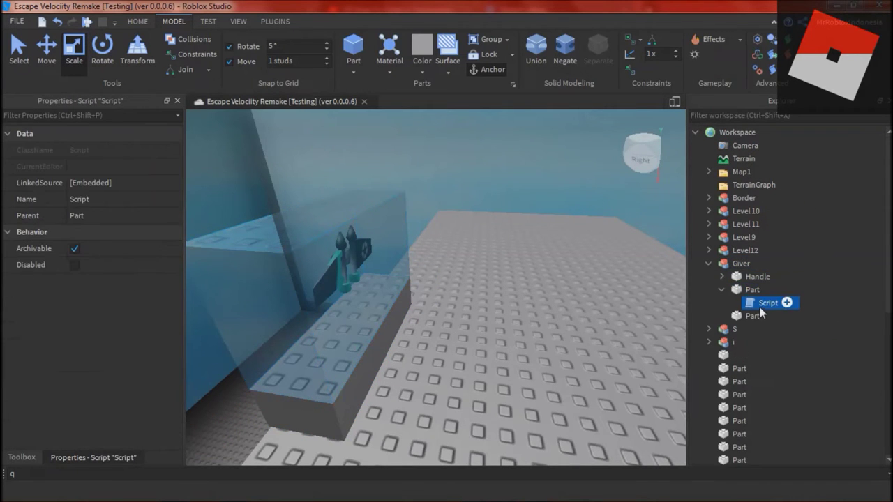
- Fill in the item name in the WaitForChild call of the Giver's Script and close the script
{"action": "double_click", "coordinate": [761, 302]}
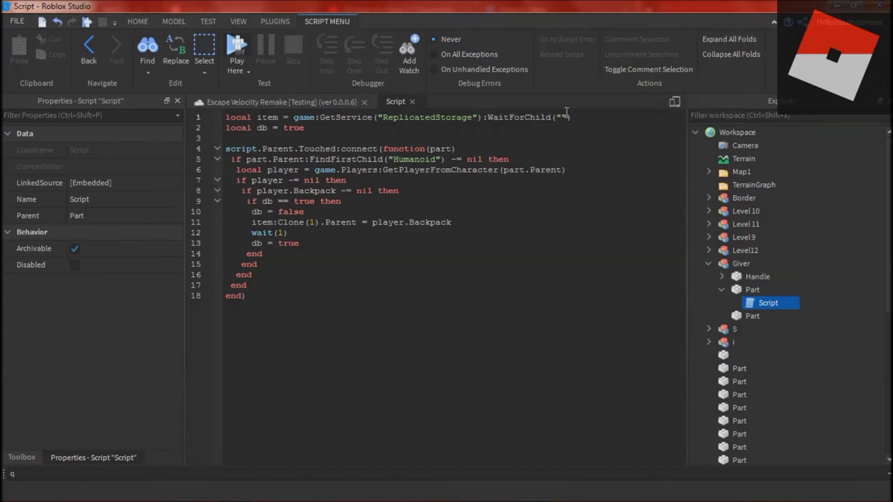
{"action": "left_click", "coordinate": [695, 329]}
{"action": "scroll", "coordinate": [697, 330], "scroll_direction": "up", "scroll_amount": 9}
{"action": "left_click", "coordinate": [721, 289]}
{"action": "left_click", "coordinate": [709, 263]}
{"action": "left_click", "coordinate": [412, 102]}
- Play-test the place by touching the Giver, equipping the jetpack from slot 2 and taking off
{"action": "left_click", "coordinate": [234, 493]}
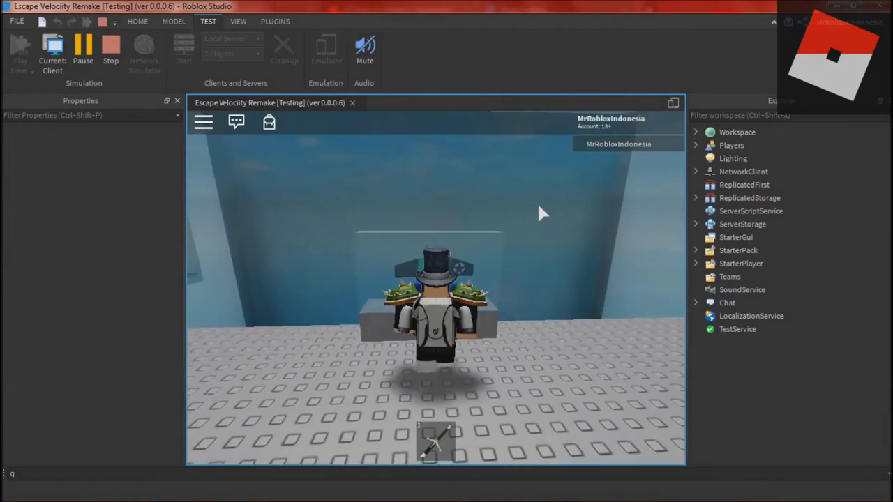
{"action": "key", "text": "2"}
{"action": "key", "text": "s"}
{"action": "right_click_drag", "start_coordinate": [537, 202], "coordinate": [513, 279]}
{"action": "left_click_drag", "start_coordinate": [513, 279], "coordinate": [449, 154]}
{"action": "key", "text": "2"}
{"action": "key", "text": "2"}
{"action": "right_click_drag", "start_coordinate": [449, 154], "coordinate": [449, 184]}
{"action": "key", "text": "space"}
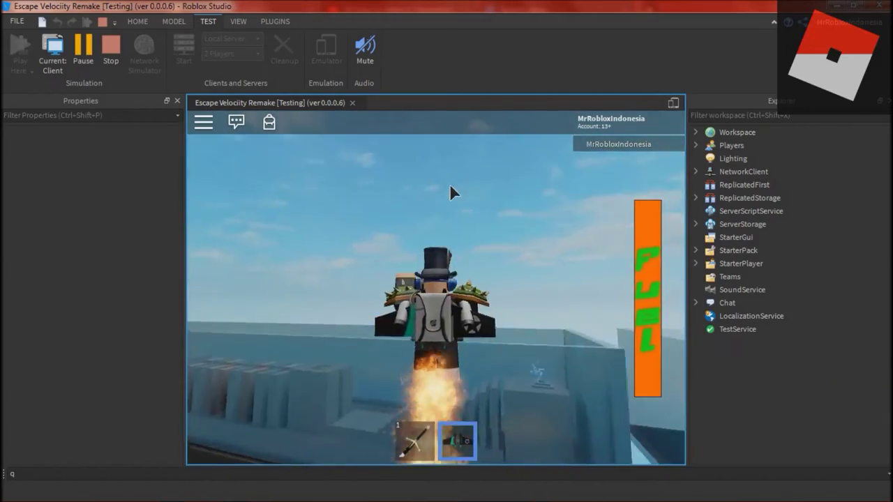
- Fly the jetpack over the course, try the item in slot 3 and stop the play test
{"action": "key", "text": "shift"}
{"action": "key", "text": "w"}
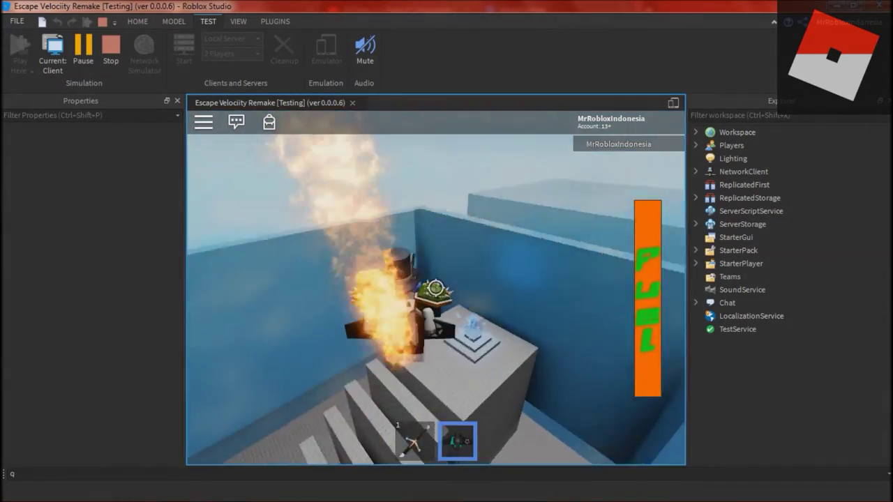
{"action": "key", "text": "3"}
{"action": "key", "text": "w"}
{"action": "key", "text": "space"}
{"action": "key", "text": "2"}
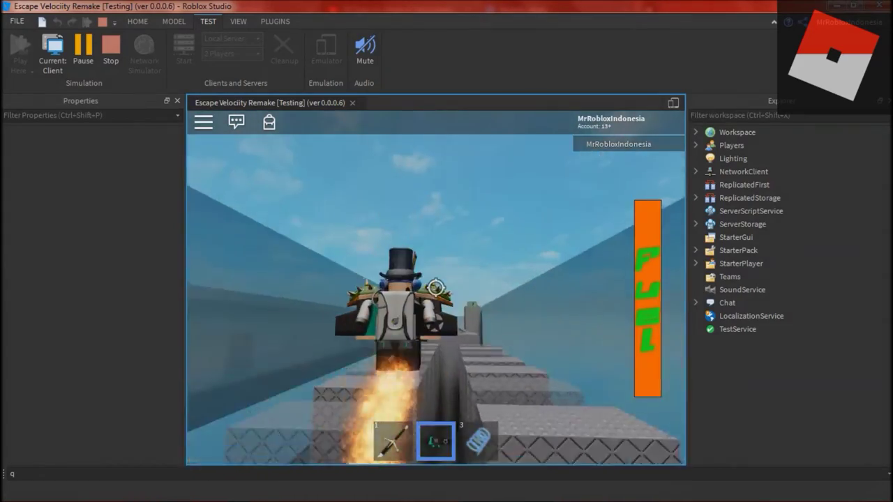
{"action": "key", "text": "shift"}
{"action": "left_click", "coordinate": [111, 50]}
- Switch to the web browser, reload the YouTube page and check the running DuckDuckGo timer
{"action": "key", "text": "w"}
{"action": "mouse_move", "coordinate": [543, 273]}
{"action": "right_mouse_down"}
{"action": "mouse_move", "coordinate": [651, 300]}
{"action": "mouse_move", "coordinate": [510, 307]}
{"action": "mouse_move", "coordinate": [467, 249]}
{"action": "right_mouse_up"}
{"action": "key", "text": "w"}
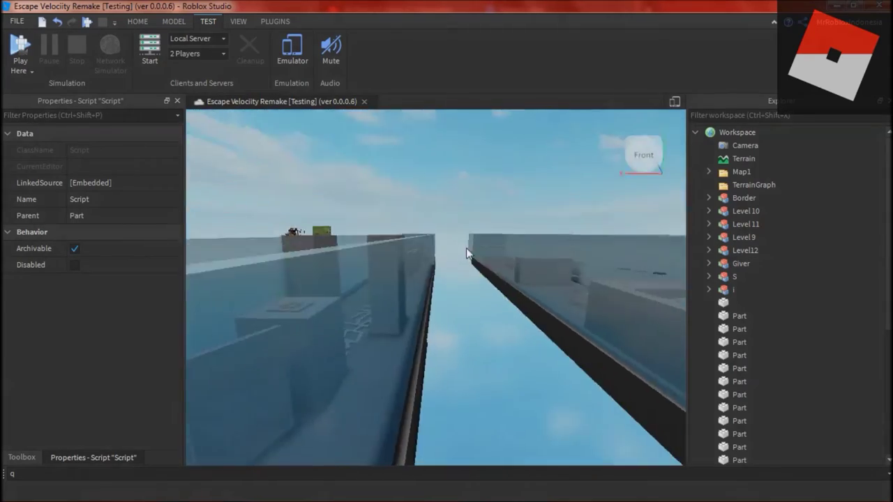
{"action": "key", "text": "alt+Tab"}
{"action": "left_click", "coordinate": [55, 33]}
{"action": "left_click", "coordinate": [412, 10]}
{"action": "left_click", "coordinate": [623, 11]}
{"action": "left_click", "coordinate": [241, 10]}
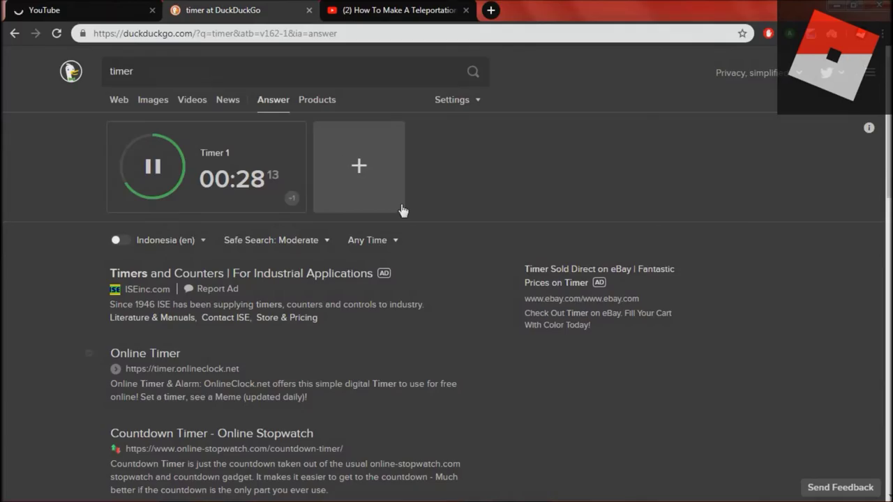
- Return to Roblox Studio and select the Block1 walls inside Map1's Border model
{"action": "key", "text": "alt+Tab"}
{"action": "key", "text": "w"}
{"action": "right_click_drag", "start_coordinate": [508, 269], "coordinate": [505, 251]}
{"action": "key", "text": "w"}
{"action": "left_click", "coordinate": [721, 290]}
{"action": "left_click", "coordinate": [751, 304]}
{"action": "left_click", "coordinate": [452, 300]}
{"action": "left_click", "coordinate": [452, 300], "text": "alt"}
{"action": "key", "text": "super"}
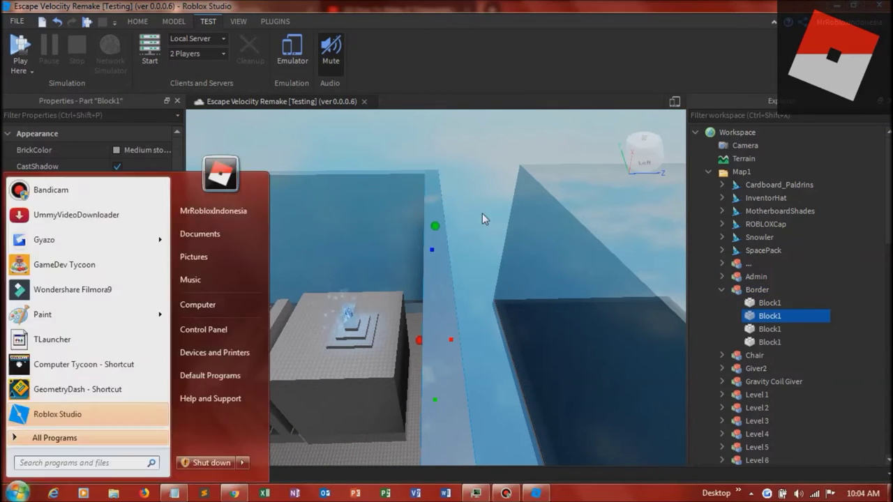
{"action": "left_click", "coordinate": [417, 206]}
{"action": "key", "text": "super"}
{"action": "left_click", "coordinate": [364, 208], "text": "alt"}
{"action": "left_click", "coordinate": [442, 300]}
{"action": "scroll", "coordinate": [493, 336], "scroll_direction": "up", "scroll_amount": 5}
- Insert a new part near the tall block, reposition it and undo the accidental move of the Border model
{"action": "right_click_drag", "start_coordinate": [493, 335], "coordinate": [491, 331]}
{"action": "left_click", "coordinate": [173, 22]}
{"action": "right_click_drag", "start_coordinate": [363, 242], "coordinate": [363, 242]}
{"action": "left_click", "coordinate": [353, 48]}
{"action": "key", "text": "f"}
{"action": "left_click", "coordinate": [47, 49]}
{"action": "scroll", "coordinate": [446, 307], "scroll_direction": "down", "scroll_amount": 5}
{"action": "left_click_drag", "start_coordinate": [436, 235], "coordinate": [446, 307]}
{"action": "right_click_drag", "start_coordinate": [447, 307], "coordinate": [587, 281]}
{"action": "left_click_drag", "start_coordinate": [586, 282], "coordinate": [529, 283]}
{"action": "left_click_drag", "start_coordinate": [543, 283], "coordinate": [494, 286]}
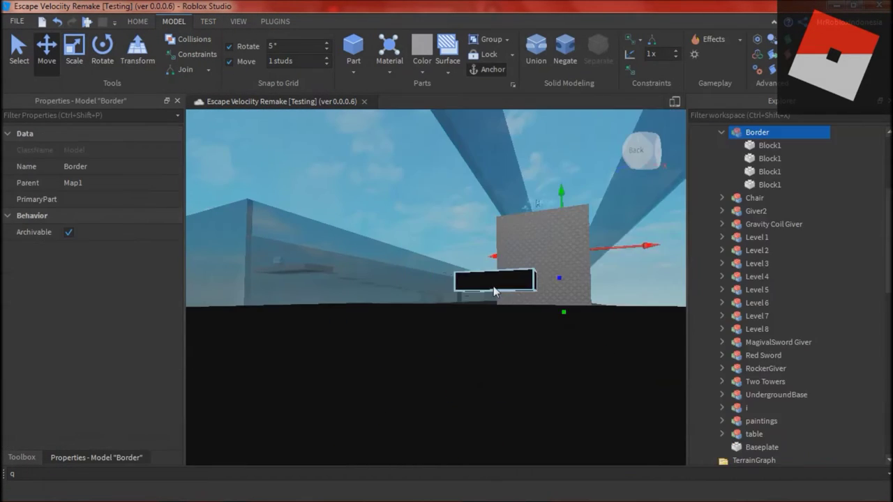
{"action": "key", "text": "ctrl+z"}
- Raise and scale the new part into a wide square slab located at -323.5, 18, 745
{"action": "right_click_drag", "start_coordinate": [494, 286], "coordinate": [518, 274]}
{"action": "left_click", "coordinate": [450, 288]}
{"action": "left_click_drag", "start_coordinate": [452, 272], "coordinate": [452, 178]}
{"action": "right_click_drag", "start_coordinate": [452, 179], "coordinate": [498, 212]}
{"action": "right_click_drag", "start_coordinate": [447, 332], "coordinate": [447, 334]}
{"action": "left_click_drag", "start_coordinate": [450, 322], "coordinate": [439, 363]}
{"action": "left_click_drag", "start_coordinate": [560, 263], "coordinate": [614, 269]}
{"action": "left_click", "coordinate": [48, 60]}
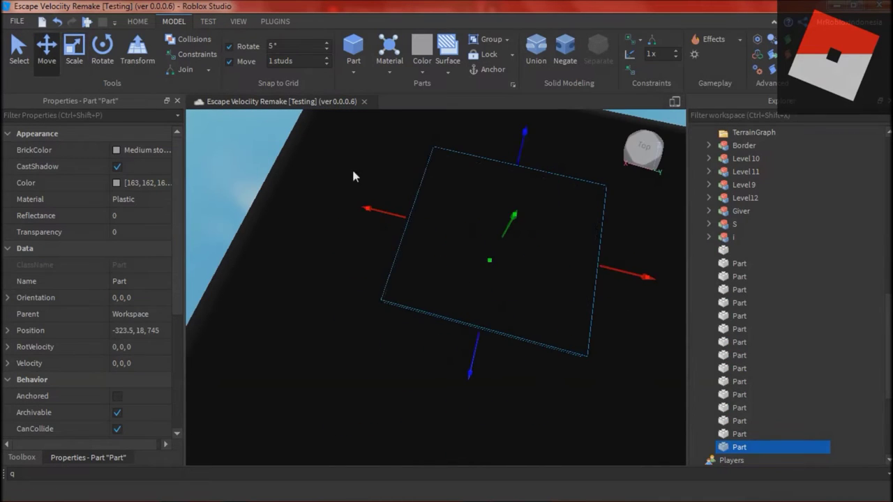
{"action": "right_click_drag", "start_coordinate": [600, 271], "coordinate": [588, 265]}
- Switch to the web browser and open the YouTube tutorial on making a teleportation pad in Roblox Studio
{"action": "key", "text": "alt+Tab"}
{"action": "left_click", "coordinate": [84, 11]}
{"action": "left_click", "coordinate": [394, 11]}
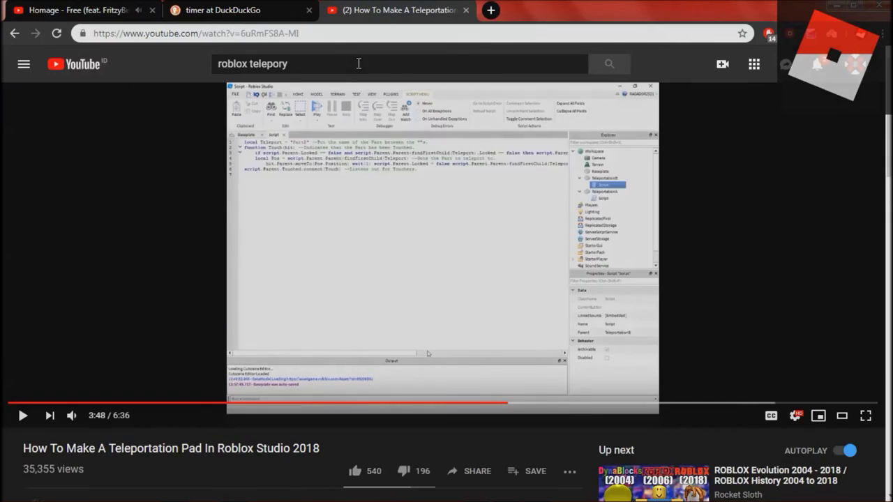
- Find the teleport script in the video description and copy all of its lines, from local Teleport to the Touched:connect call
{"action": "left_click", "coordinate": [359, 64]}
{"action": "scroll", "coordinate": [207, 359], "scroll_direction": "down", "scroll_amount": 6}
{"action": "left_click", "coordinate": [208, 282]}
{"action": "scroll", "coordinate": [209, 272], "scroll_direction": "down", "scroll_amount": 5}
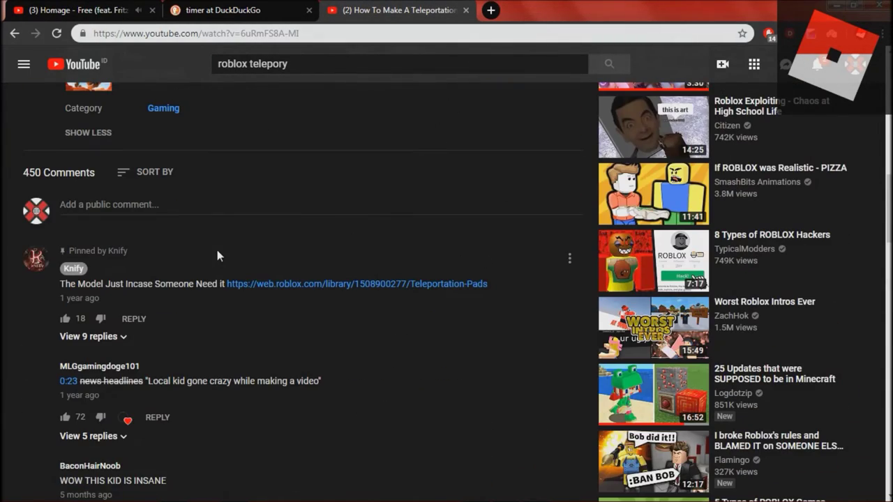
{"action": "scroll", "coordinate": [217, 250], "scroll_direction": "down", "scroll_amount": 6}
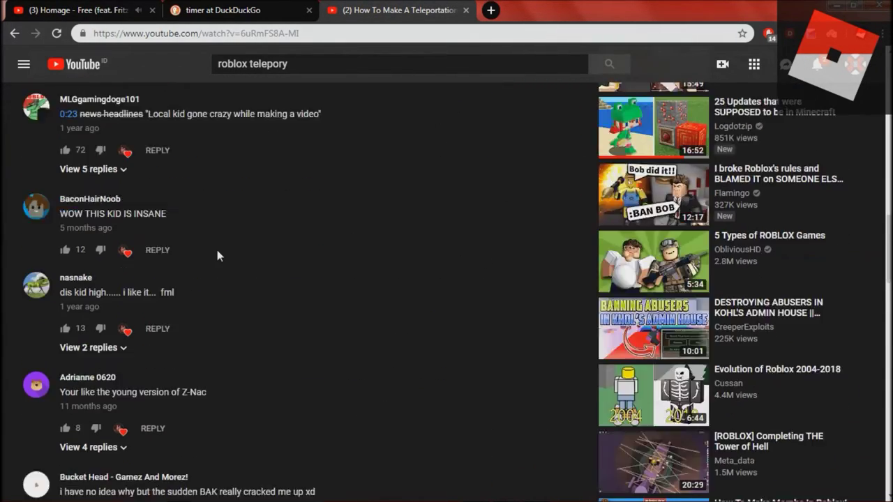
{"action": "scroll", "coordinate": [217, 250], "scroll_direction": "up", "scroll_amount": 12}
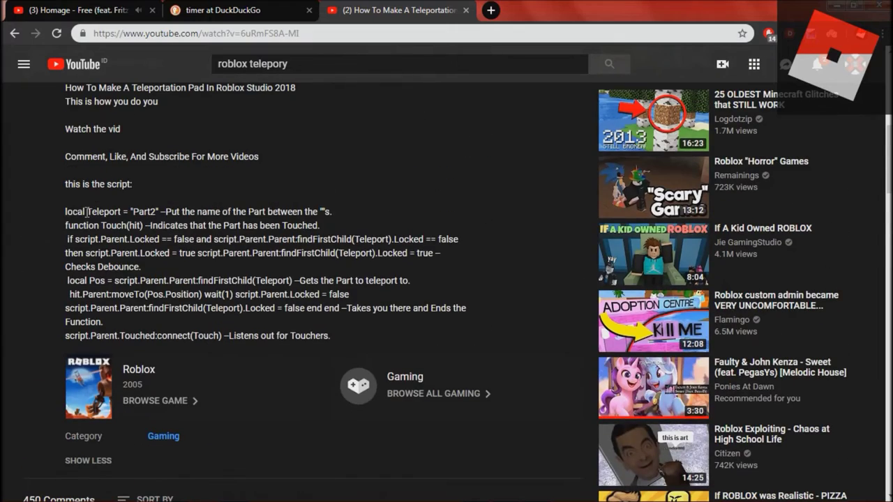
{"action": "left_click_drag", "start_coordinate": [65, 211], "coordinate": [354, 338]}
{"action": "scroll", "coordinate": [340, 335], "scroll_direction": "up", "scroll_amount": 7}
{"action": "scroll", "coordinate": [335, 422], "scroll_direction": "down", "scroll_amount": 5}
- Switch to Roblox Studio, insert a Script into the slab part and replace its contents with the copied teleport code
{"action": "key", "text": "alt+Tab"}
{"action": "right_click", "coordinate": [726, 450]}
{"action": "mouse_move", "coordinate": [766, 349]}
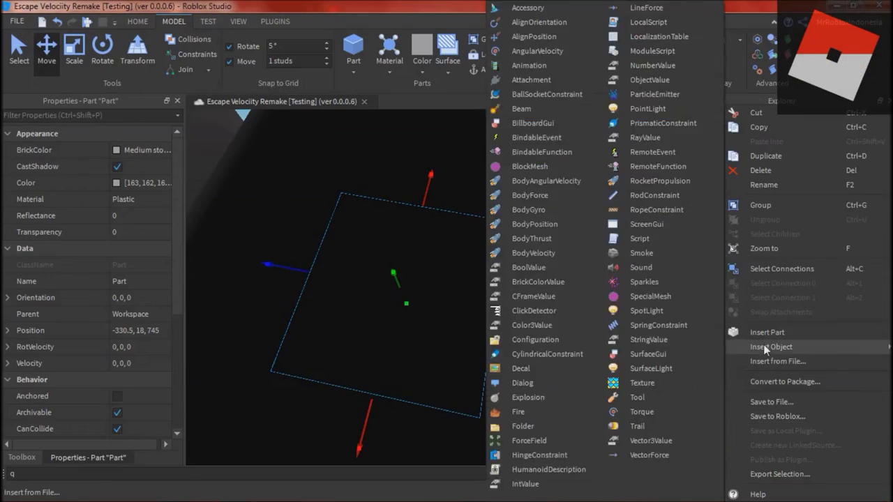
{"action": "left_click", "coordinate": [617, 238]}
{"action": "left_click_drag", "start_coordinate": [335, 118], "coordinate": [157, 34]}
{"action": "type", "text": "v"}
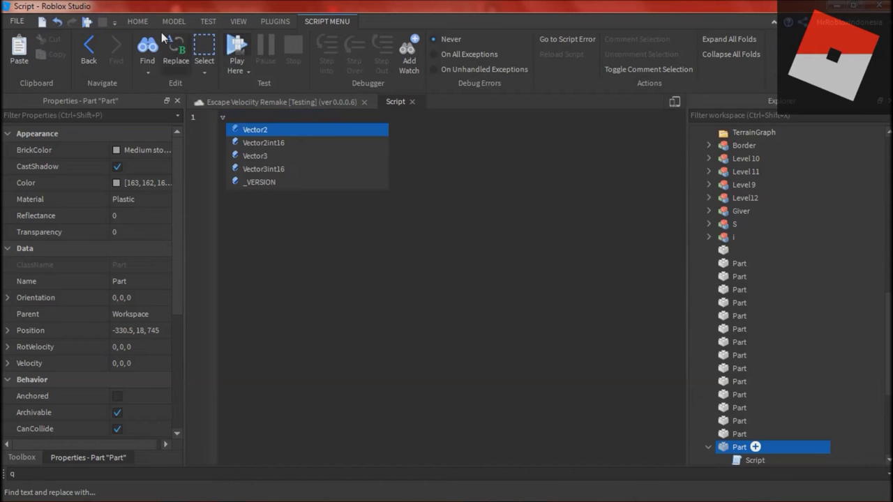
{"action": "key", "text": "BackSpace"}
{"action": "key", "text": "ctrl+v"}
{"action": "left_click_drag", "start_coordinate": [364, 459], "coordinate": [335, 432]}
- Duplicate the slab with its script, raise the copy to a height of 58 and rename it Part2
{"action": "left_click", "coordinate": [299, 103]}
{"action": "right_click_drag", "start_coordinate": [511, 300], "coordinate": [512, 300]}
{"action": "key", "text": "ctrl+d"}
{"action": "left_click_drag", "start_coordinate": [358, 309], "coordinate": [373, 137]}
{"action": "scroll", "coordinate": [328, 179], "scroll_direction": "down", "scroll_amount": 5}
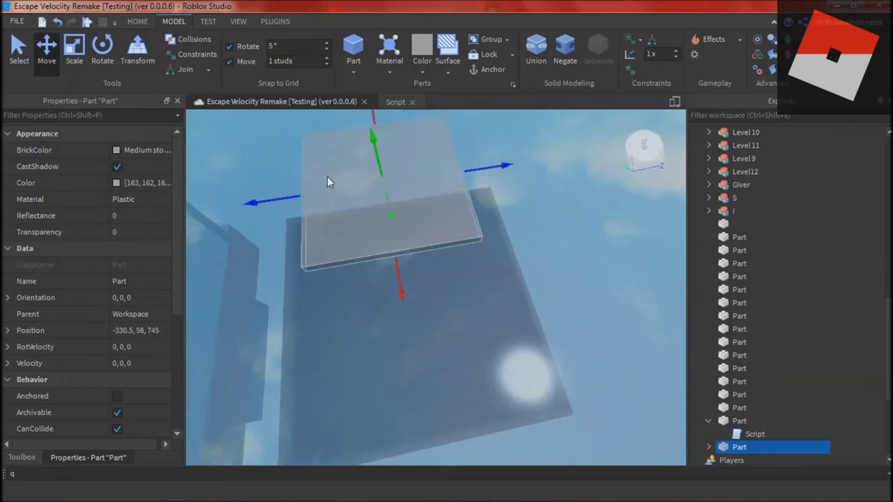
{"action": "left_click", "coordinate": [153, 282]}
{"action": "type", "text": "2"}
{"action": "key", "text": "Return"}
- Move Part2 across the map to the studded platform in the other area, at -525.5, 38, -348.5
{"action": "right_click_drag", "start_coordinate": [449, 335], "coordinate": [468, 382]}
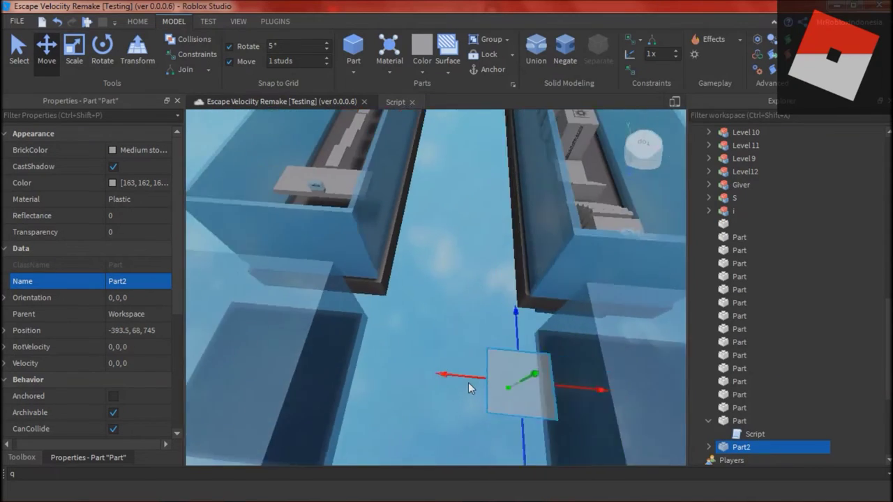
{"action": "left_click_drag", "start_coordinate": [468, 382], "coordinate": [544, 234]}
{"action": "right_click_drag", "start_coordinate": [544, 235], "coordinate": [539, 235]}
{"action": "key", "text": "a"}
{"action": "left_click_drag", "start_coordinate": [538, 236], "coordinate": [539, 235]}
{"action": "right_click_drag", "start_coordinate": [540, 235], "coordinate": [539, 237]}
{"action": "left_click_drag", "start_coordinate": [500, 179], "coordinate": [553, 271]}
{"action": "right_click_drag", "start_coordinate": [394, 335], "coordinate": [395, 336]}
{"action": "right_click_drag", "start_coordinate": [450, 333], "coordinate": [451, 332]}
{"action": "left_click_drag", "start_coordinate": [420, 287], "coordinate": [451, 327]}
{"action": "right_click_drag", "start_coordinate": [451, 327], "coordinate": [452, 327]}
{"action": "key", "text": "ctrl+3"}
{"action": "left_click_drag", "start_coordinate": [528, 325], "coordinate": [422, 335]}
{"action": "right_click_drag", "start_coordinate": [422, 335], "coordinate": [422, 335]}
{"action": "right_click_drag", "start_coordinate": [500, 289], "coordinate": [501, 290]}
{"action": "left_click_drag", "start_coordinate": [655, 269], "coordinate": [517, 279]}
{"action": "left_click_drag", "start_coordinate": [396, 297], "coordinate": [420, 295]}
{"action": "key", "text": "ctrl+2"}
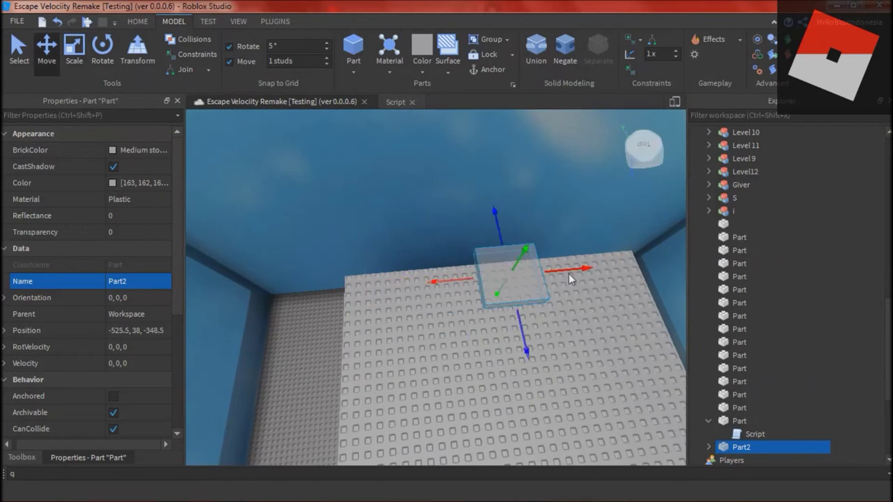
- Shift and lower Part2 onto the studded platform at -521.5, 33, -343.5
{"action": "left_click_drag", "start_coordinate": [526, 275], "coordinate": [585, 272]}
{"action": "right_click_drag", "start_coordinate": [584, 272], "coordinate": [585, 272]}
{"action": "left_click_drag", "start_coordinate": [448, 287], "coordinate": [490, 263]}
{"action": "right_click_drag", "start_coordinate": [490, 263], "coordinate": [491, 264]}
{"action": "left_click_drag", "start_coordinate": [528, 213], "coordinate": [520, 254]}
{"action": "right_click_drag", "start_coordinate": [520, 253], "coordinate": [519, 254]}
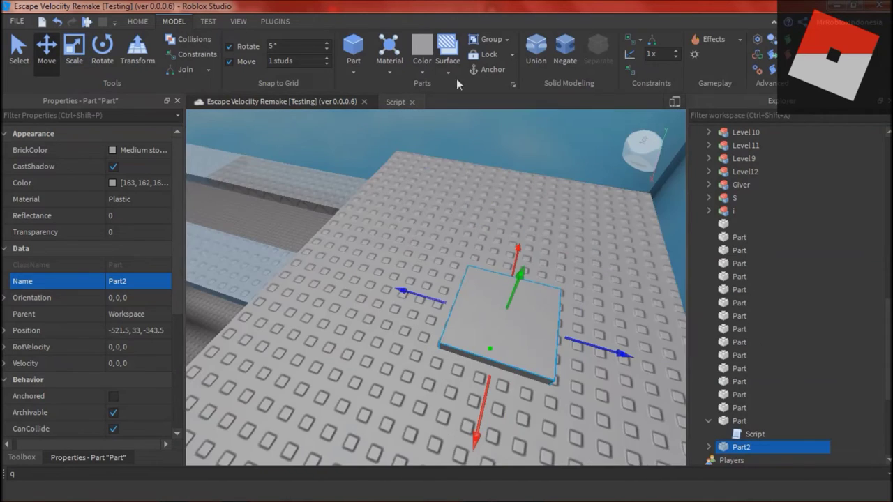
- Apply a surface type to Part2's face and delete the script copy inside Part2
{"action": "left_click", "coordinate": [448, 74]}
{"action": "left_click", "coordinate": [464, 138]}
{"action": "left_click", "coordinate": [505, 313]}
{"action": "right_click_drag", "start_coordinate": [506, 314], "coordinate": [507, 314]}
{"action": "left_click", "coordinate": [708, 447]}
{"action": "left_click", "coordinate": [739, 463]}
{"action": "key", "text": "Delete"}
- Open the slab's teleport script and put the two statements that set Locked = true on their own lines
{"action": "double_click", "coordinate": [739, 420]}
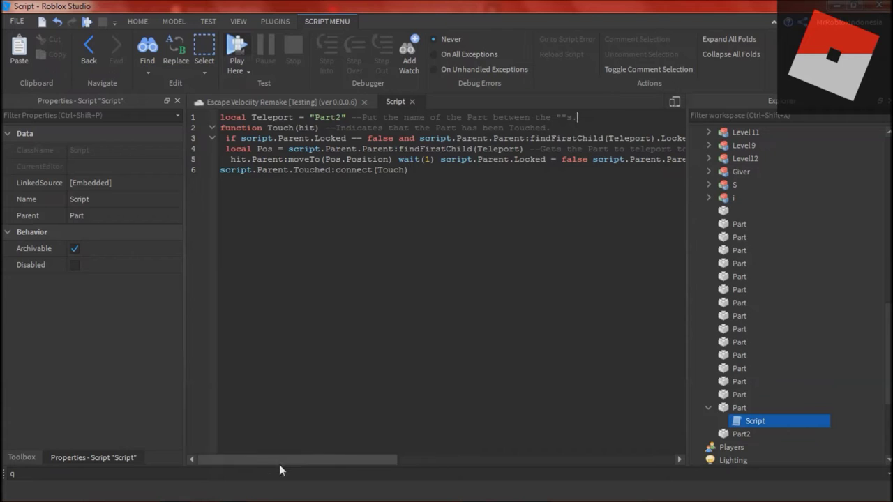
{"action": "key", "text": "Return"}
{"action": "key", "text": "ctrl+z"}
{"action": "left_click_drag", "start_coordinate": [316, 459], "coordinate": [394, 443]}
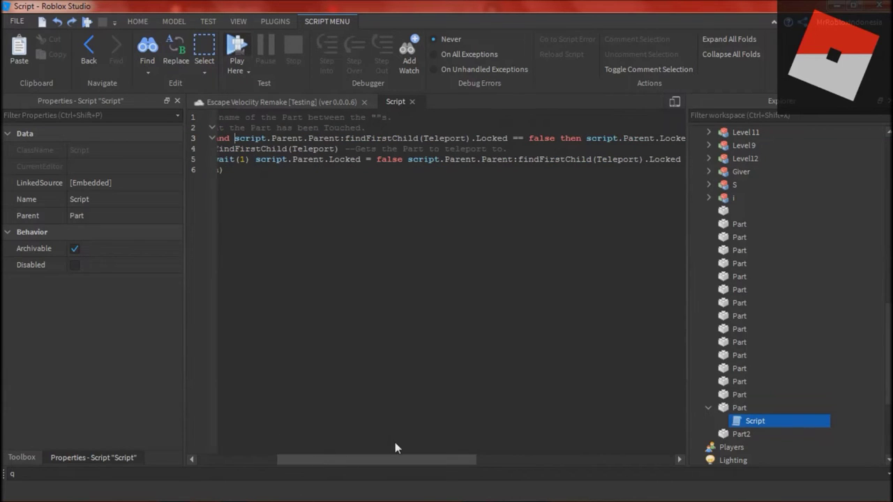
{"action": "left_click", "coordinate": [586, 139]}
{"action": "key", "text": "Return"}
{"action": "left_click_drag", "start_coordinate": [393, 463], "coordinate": [403, 418]}
{"action": "left_click", "coordinate": [394, 148]}
{"action": "key", "text": "Return"}
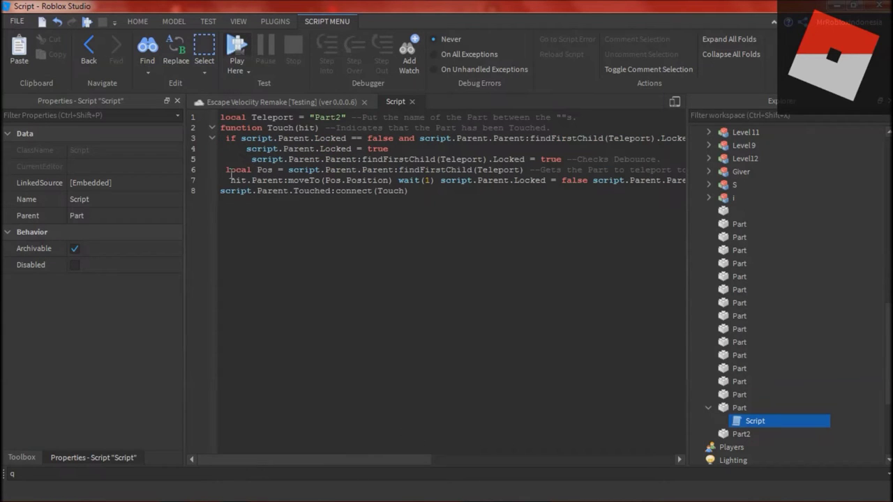
- Split the moveTo, wait(1), both Locked = false statements and the two end keywords onto separate lines
{"action": "left_click_drag", "start_coordinate": [350, 449], "coordinate": [403, 449]}
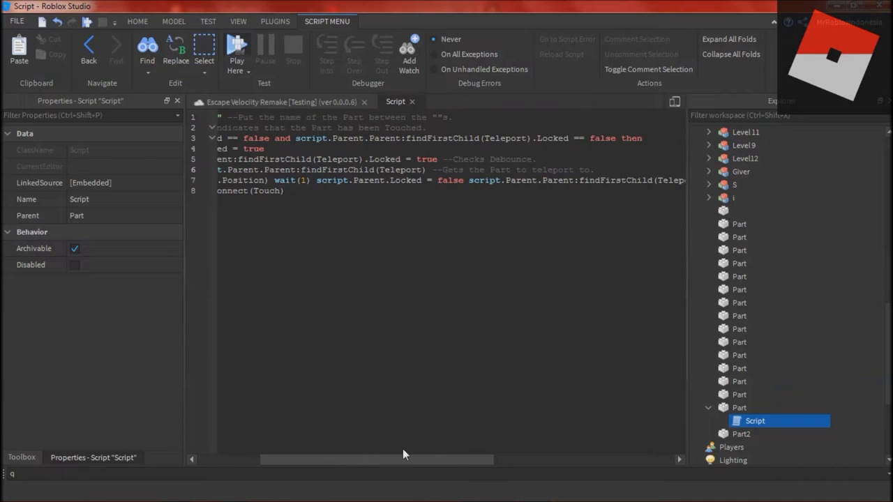
{"action": "left_click", "coordinate": [275, 180]}
{"action": "key", "text": "Return"}
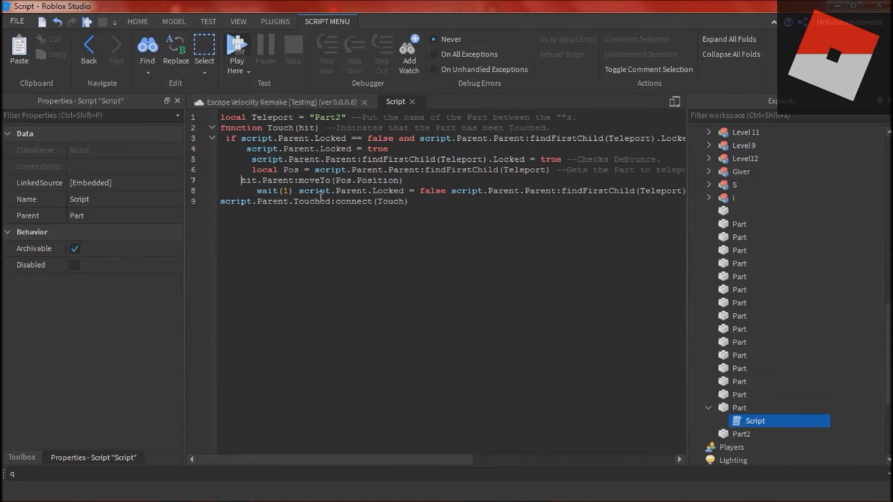
{"action": "left_click", "coordinate": [296, 190]}
{"action": "key", "text": "Return"}
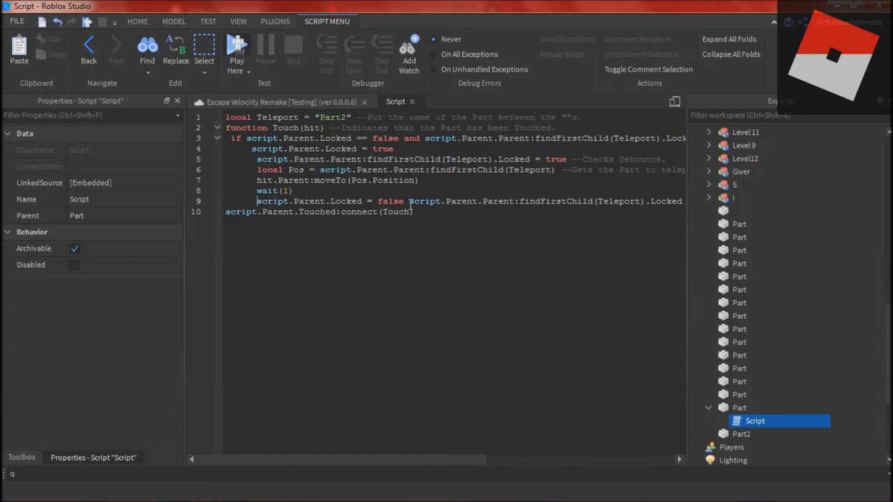
{"action": "left_click", "coordinate": [409, 200]}
{"action": "key", "text": "Return"}
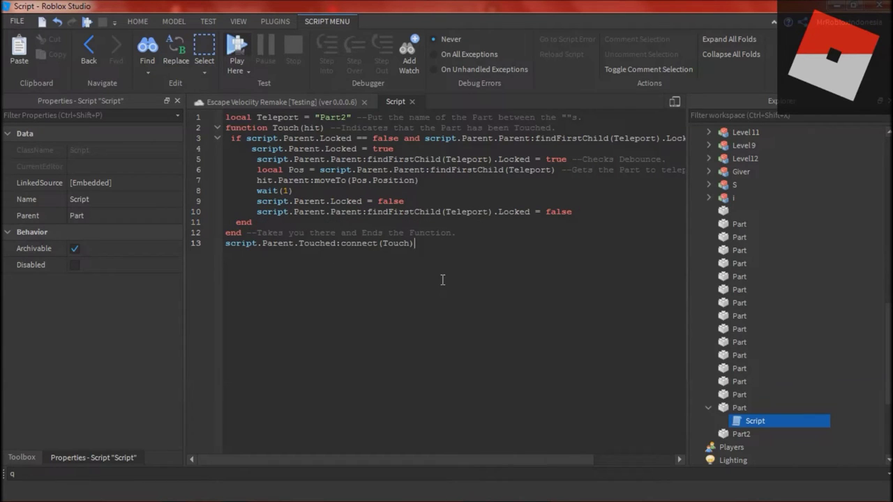
- Break the if condition after "and" so the findFirstChild(Teleport) check starts a new line
{"action": "mouse_move", "coordinate": [423, 460]}
{"action": "left_mouse_down"}
{"action": "mouse_move", "coordinate": [499, 458]}
{"action": "mouse_move", "coordinate": [422, 460]}
{"action": "left_mouse_up"}
{"action": "left_click", "coordinate": [427, 141]}
{"action": "key", "text": "Return"}
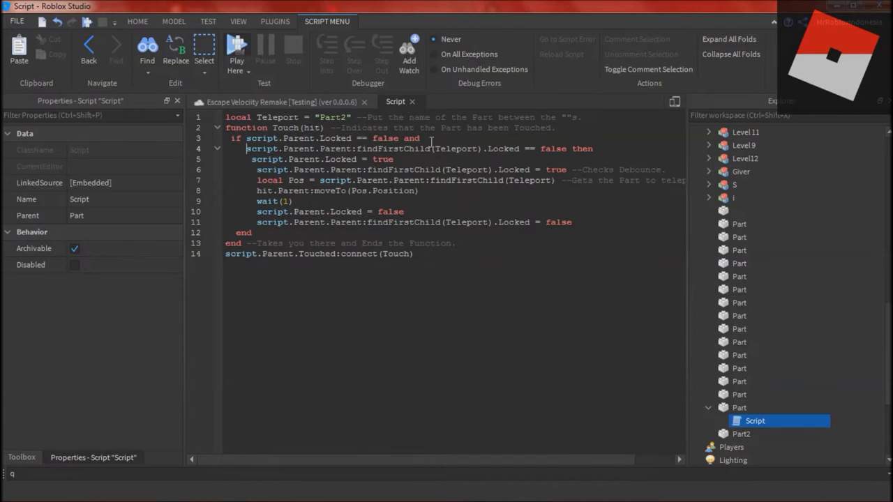
- Remove indentation from the script lines inside the if block, and undo those removals
{"action": "key", "text": "BackSpace"}
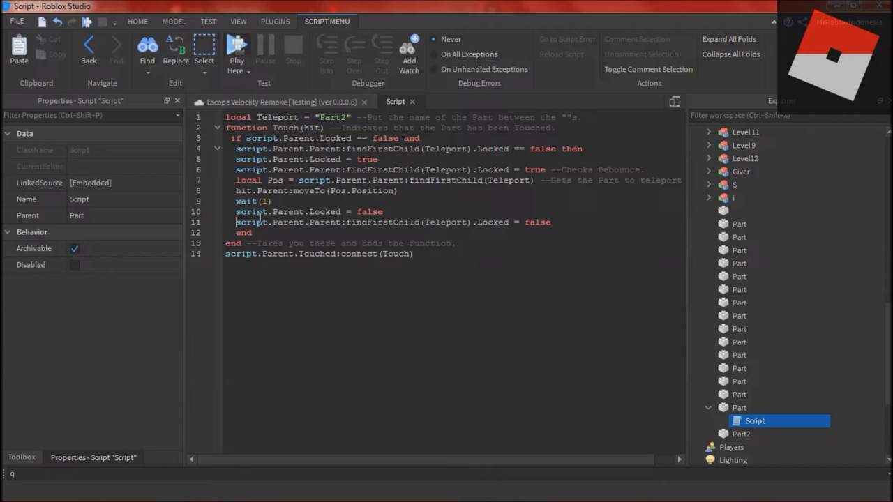
{"action": "key", "text": "ctrl+z"}
{"action": "key", "text": "ctrl+z"}
{"action": "key", "text": "ctrl+z"}
{"action": "key", "text": "ctrl+z"}
{"action": "key", "text": "ctrl+z"}
{"action": "key", "text": "ctrl+z"}
{"action": "key", "text": "ctrl+z"}
{"action": "key", "text": "ctrl+z"}
{"action": "key", "text": "ctrl+z"}
{"action": "key", "text": "ctrl+z"}
{"action": "key", "text": "ctrl+z"}
{"action": "key", "text": "ctrl+z"}
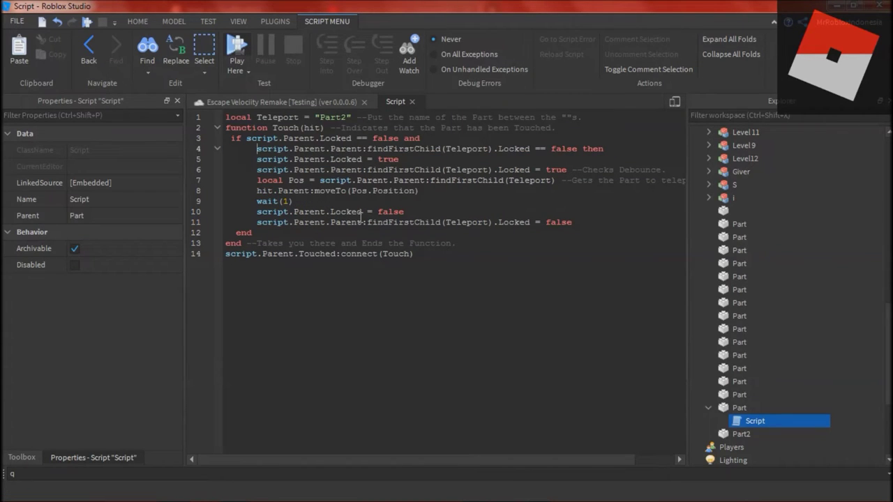
- Group the scripted Part and Part2 into one model and name it Tp
{"action": "left_click", "coordinate": [707, 408]}
{"action": "left_click", "coordinate": [736, 409]}
{"action": "left_click", "coordinate": [737, 421], "text": "ctrl"}
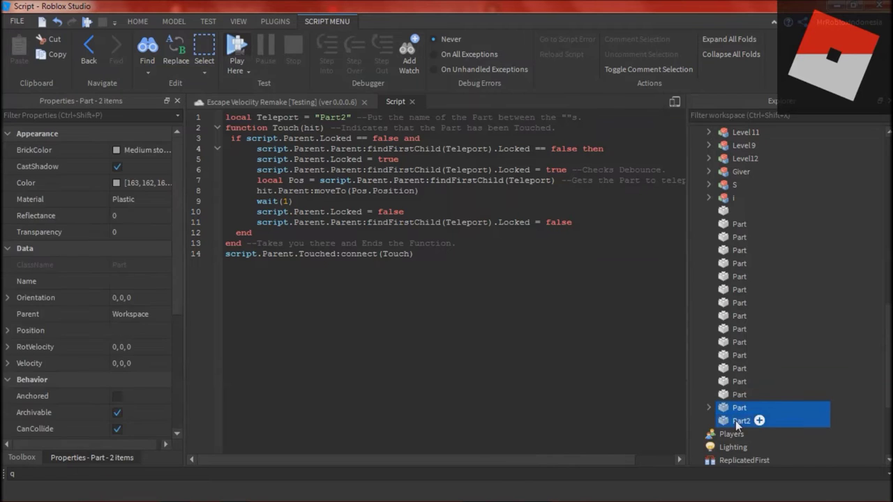
{"action": "key", "text": "ctrl+g"}
{"action": "left_click", "coordinate": [147, 166]}
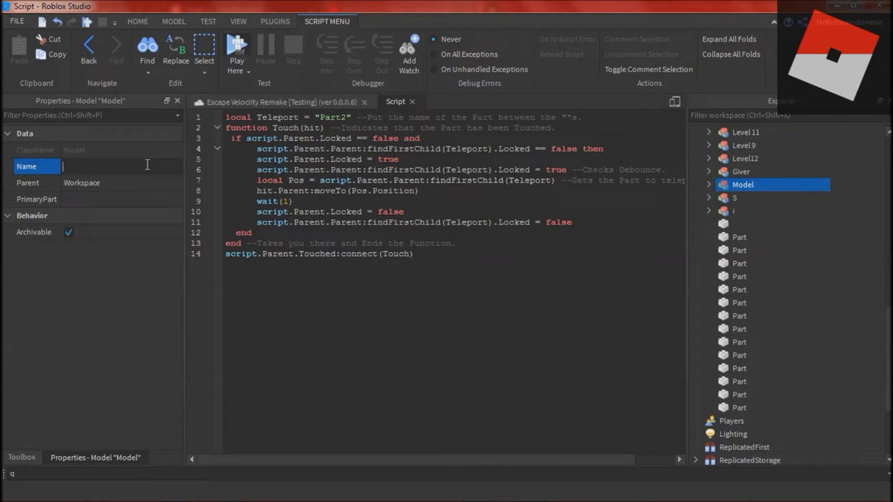
{"action": "key", "text": "Return"}
- Return to the 3D view and play-test the teleport pad from the current camera position
{"action": "left_click", "coordinate": [299, 105]}
{"action": "right_click_drag", "start_coordinate": [513, 244], "coordinate": [478, 323]}
{"action": "left_click", "coordinate": [138, 21]}
{"action": "left_click", "coordinate": [543, 48]}
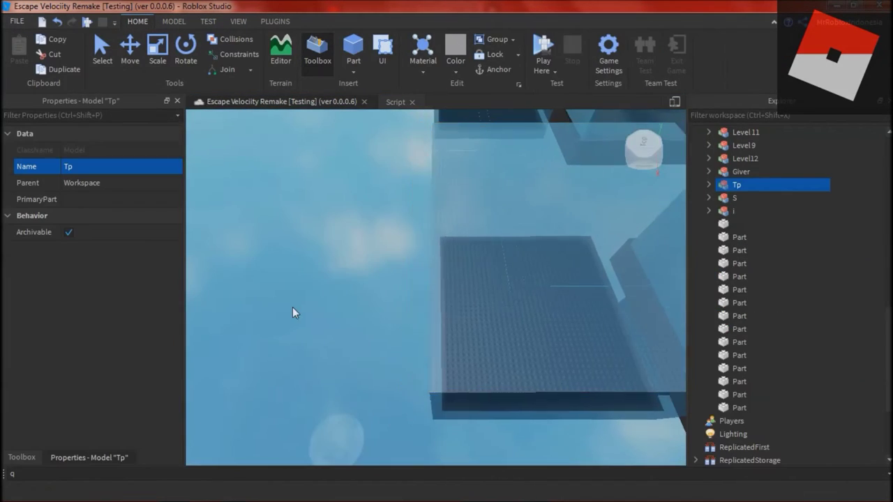
- Select the i model around the transparent box in Map1 and inspect its two parts
{"action": "right_click_drag", "start_coordinate": [290, 307], "coordinate": [651, 260]}
{"action": "scroll", "coordinate": [558, 293], "scroll_direction": "down", "scroll_amount": 3}
{"action": "left_click", "coordinate": [463, 314]}
{"action": "scroll", "coordinate": [466, 307], "scroll_direction": "up", "scroll_amount": 2}
{"action": "right_click_drag", "start_coordinate": [466, 307], "coordinate": [472, 296]}
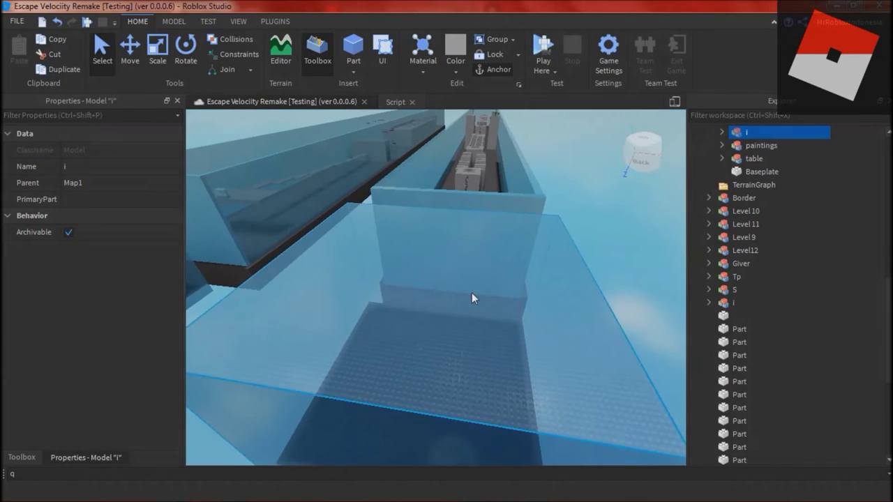
{"action": "left_click", "coordinate": [721, 132]}
{"action": "left_click", "coordinate": [753, 157]}
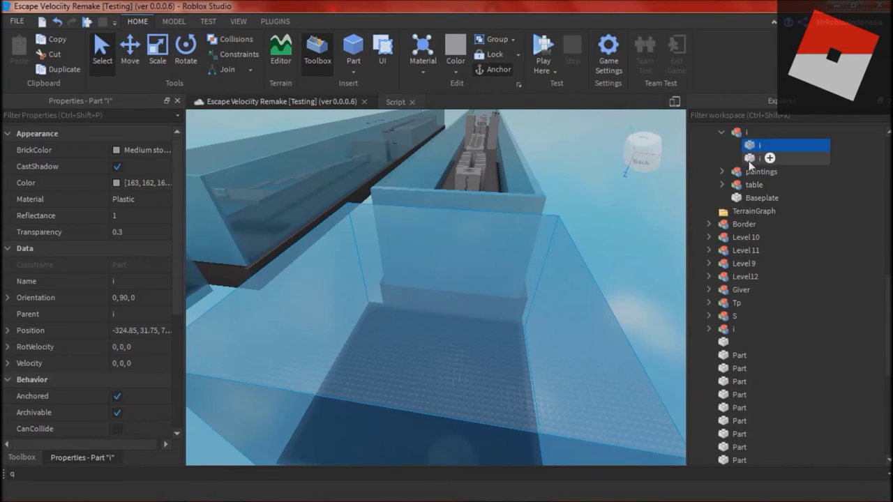
{"action": "left_click", "coordinate": [721, 132]}
- Move the camera over the dark floor of the transparent box and play-test from there
{"action": "scroll", "coordinate": [642, 204], "scroll_direction": "up", "scroll_amount": 3}
{"action": "right_click_drag", "start_coordinate": [642, 205], "coordinate": [618, 244]}
{"action": "left_click", "coordinate": [543, 46]}
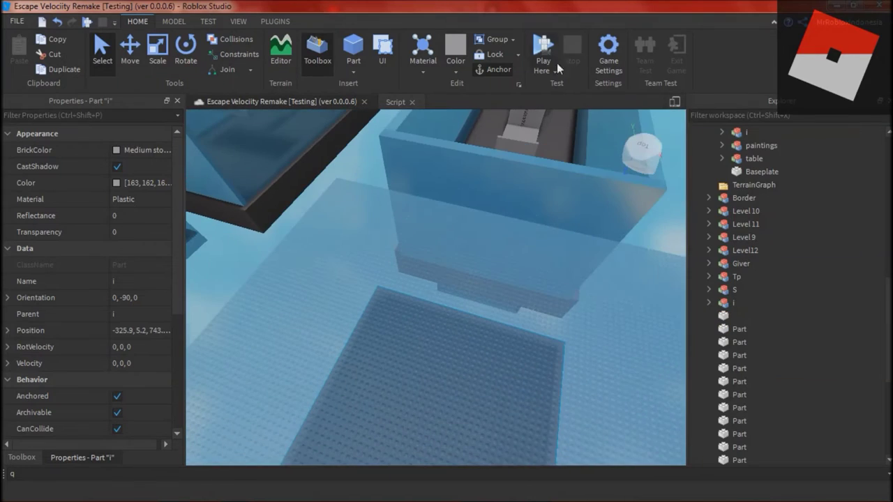
{"action": "key", "text": "F5"}
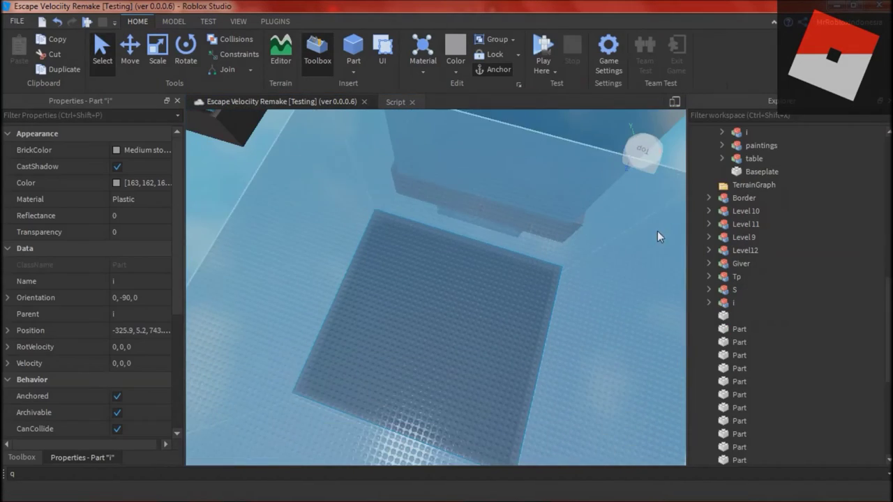
- Move the i model out of Map1 into Workspace and run a short play-test
{"action": "left_click", "coordinate": [721, 133]}
{"action": "scroll", "coordinate": [753, 198], "scroll_direction": "up", "scroll_amount": 3}
{"action": "left_click", "coordinate": [721, 250]}
{"action": "right_click_drag", "start_coordinate": [627, 261], "coordinate": [575, 293]}
{"action": "scroll", "coordinate": [666, 279], "scroll_direction": "down", "scroll_amount": 3}
{"action": "left_click", "coordinate": [593, 285]}
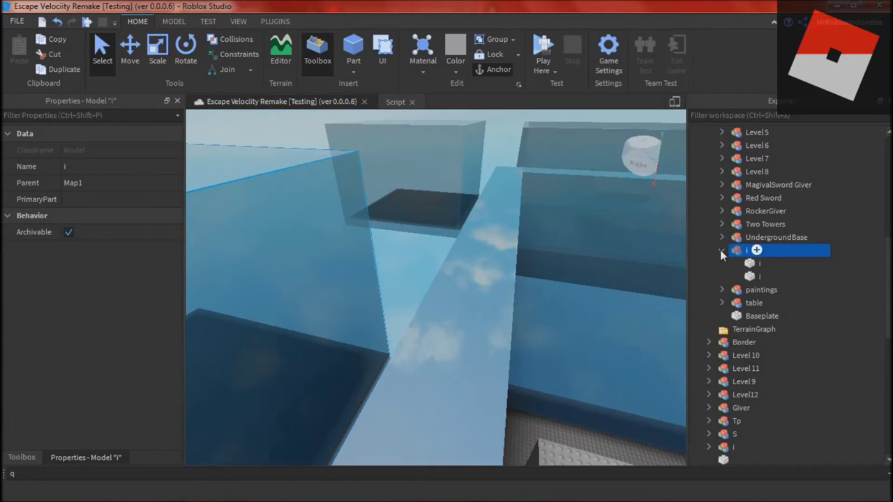
{"action": "right_click_drag", "start_coordinate": [578, 260], "coordinate": [576, 260]}
{"action": "scroll", "coordinate": [766, 273], "scroll_direction": "up", "scroll_amount": 8}
{"action": "left_click_drag", "start_coordinate": [745, 251], "coordinate": [737, 133]}
{"action": "left_click", "coordinate": [709, 172]}
{"action": "left_click", "coordinate": [555, 50]}
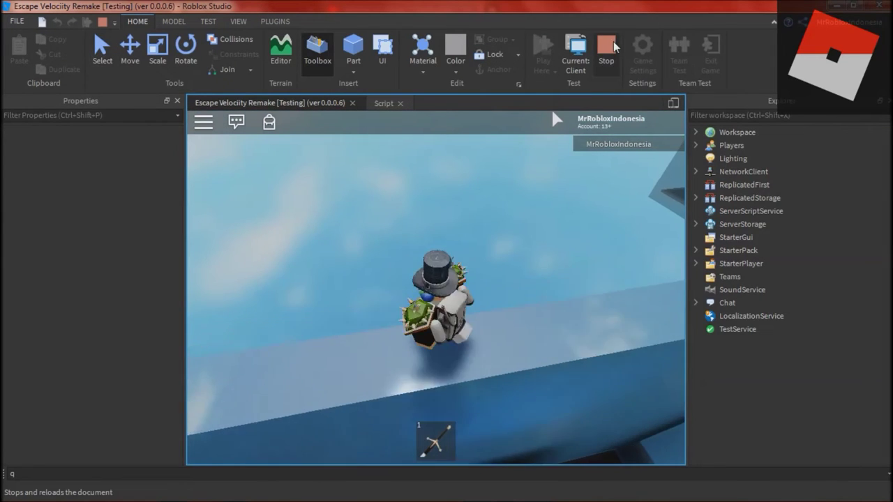
{"action": "left_click", "coordinate": [612, 47]}
- Rename the moved i model to a and run another short play-test
{"action": "left_click", "coordinate": [709, 303]}
{"action": "left_click", "coordinate": [120, 171]}
{"action": "type", "text": "a"}
{"action": "key", "text": "Return"}
{"action": "left_click", "coordinate": [544, 49]}
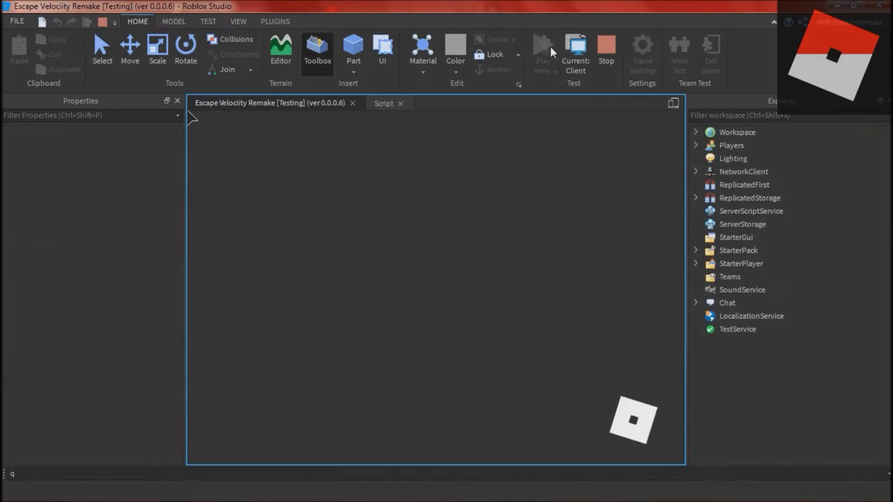
{"action": "left_click", "coordinate": [608, 50]}
- Raise the scripted Part in Tp above the transparent box to -330.5, 73, 745 and play-test
{"action": "left_click", "coordinate": [710, 277]}
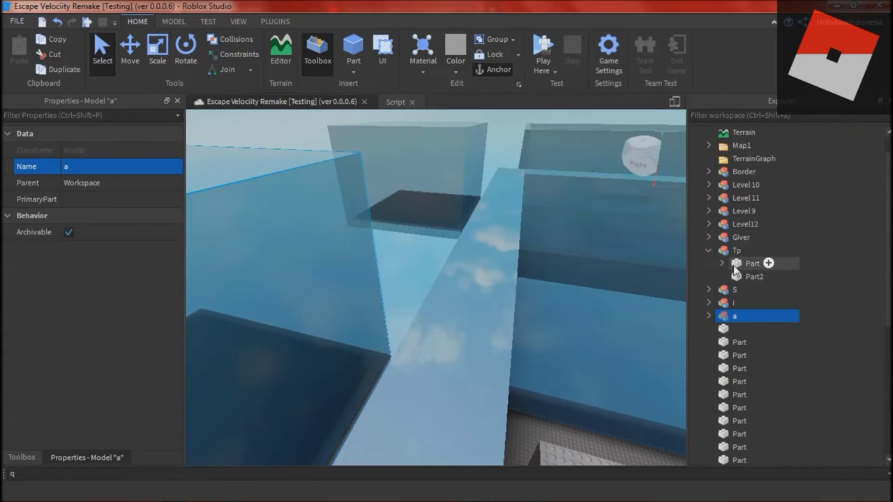
{"action": "left_click", "coordinate": [739, 265]}
{"action": "right_click_drag", "start_coordinate": [419, 279], "coordinate": [313, 279]}
{"action": "left_click", "coordinate": [314, 279]}
{"action": "left_click", "coordinate": [752, 265]}
{"action": "left_click", "coordinate": [174, 21]}
{"action": "left_click", "coordinate": [51, 55]}
{"action": "left_click_drag", "start_coordinate": [373, 234], "coordinate": [370, 140]}
{"action": "right_click_drag", "start_coordinate": [358, 231], "coordinate": [359, 184]}
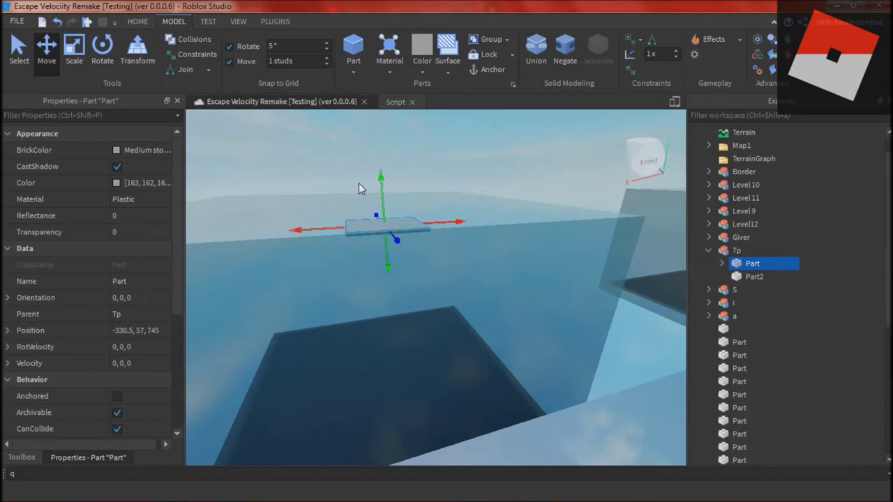
{"action": "left_click", "coordinate": [138, 21]}
{"action": "left_click", "coordinate": [544, 50]}
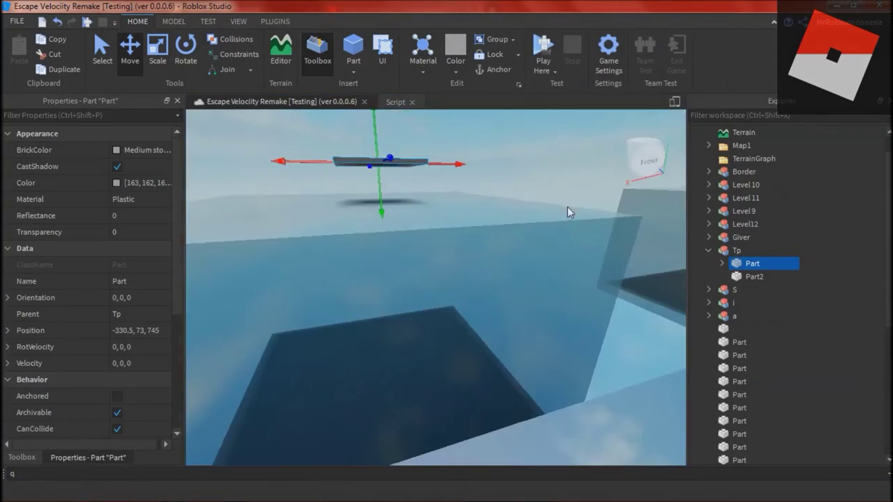
- Move the scripted pad over the course blocks to -325.5, 73, 135, anchor it and play-test
{"action": "right_click_drag", "start_coordinate": [566, 209], "coordinate": [544, 247]}
{"action": "left_click_drag", "start_coordinate": [451, 211], "coordinate": [446, 226]}
{"action": "left_click", "coordinate": [543, 48]}
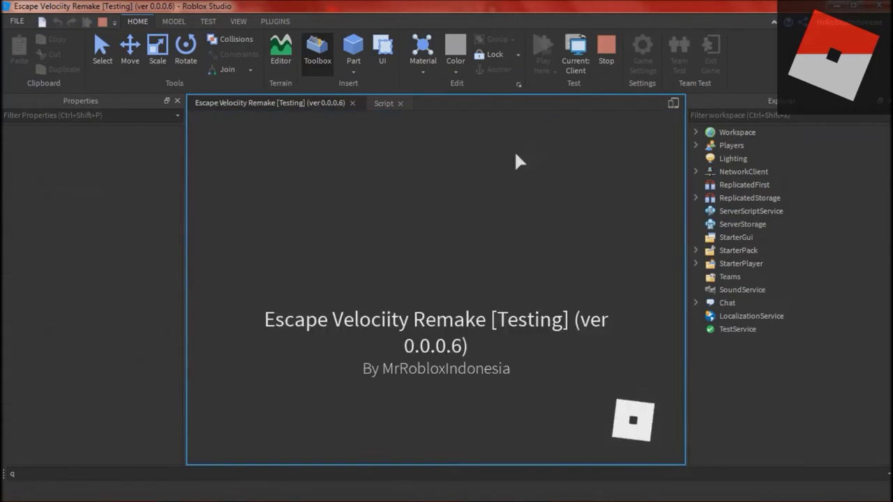
{"action": "right_click_drag", "start_coordinate": [519, 214], "coordinate": [519, 214]}
{"action": "left_click", "coordinate": [608, 67]}
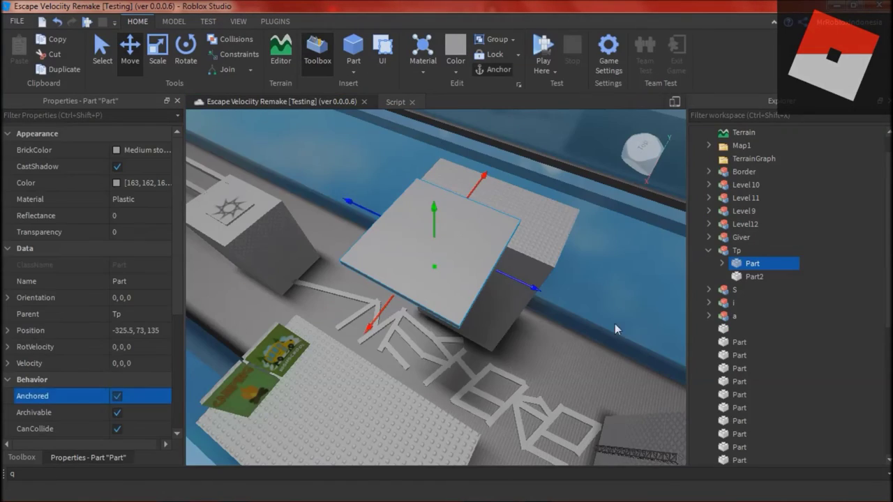
- Check Part2 and the scripted Part in Tp, and play-test the teleport again
{"action": "left_click", "coordinate": [754, 277]}
{"action": "left_click", "coordinate": [752, 263]}
{"action": "left_click", "coordinate": [544, 48]}
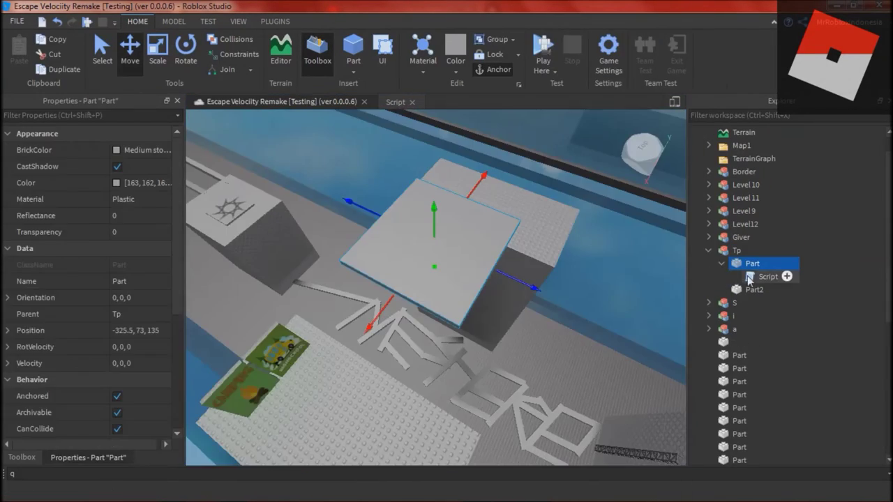
- Review the teleport script inside the scripted pad, and run a short play-test looking over the whole course
{"action": "double_click", "coordinate": [768, 276]}
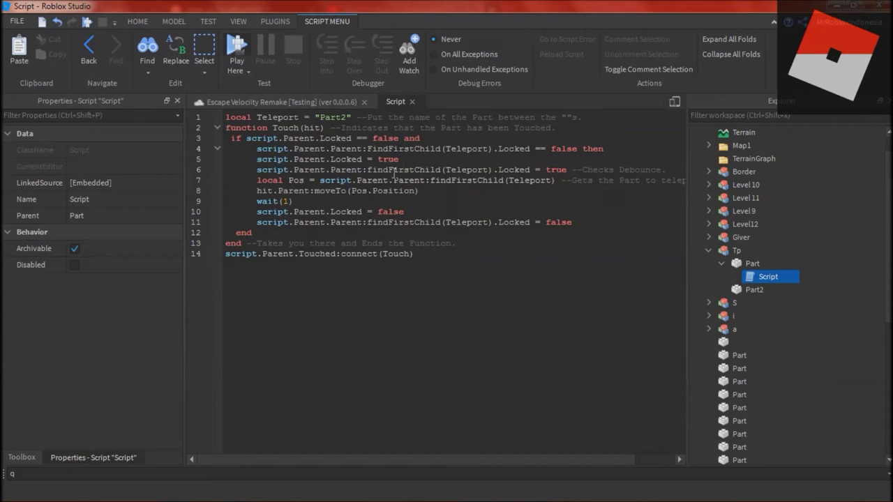
{"action": "left_click", "coordinate": [375, 170]}
{"action": "left_click", "coordinate": [403, 184]}
{"action": "left_click", "coordinate": [240, 46]}
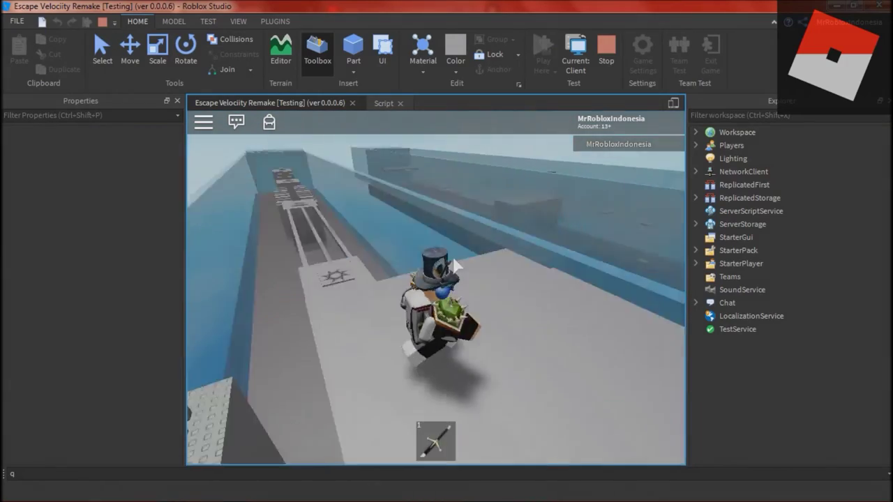
{"action": "scroll", "coordinate": [454, 262], "scroll_direction": "down", "scroll_amount": 5}
{"action": "right_click_drag", "start_coordinate": [453, 262], "coordinate": [556, 115]}
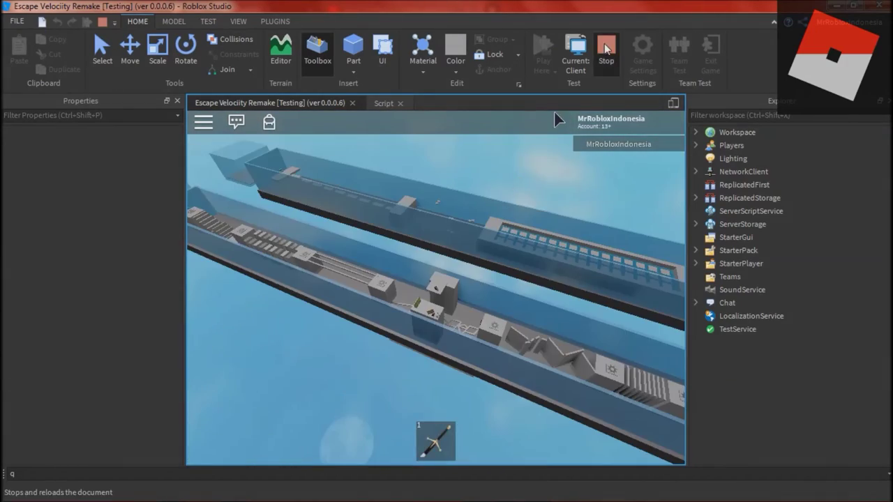
{"action": "left_click", "coordinate": [606, 50]}
- Move the scripted Part in Tp to -325.5, 22, 743 and check its script
{"action": "left_click", "coordinate": [740, 264]}
{"action": "right_click_drag", "start_coordinate": [564, 294], "coordinate": [607, 314]}
{"action": "key", "text": "a"}
{"action": "left_click_drag", "start_coordinate": [537, 288], "coordinate": [406, 167]}
{"action": "left_click", "coordinate": [399, 175]}
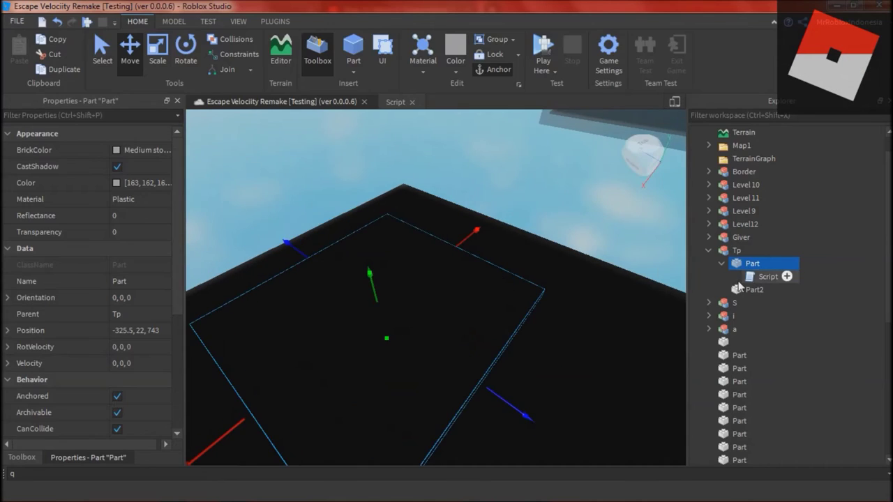
{"action": "double_click", "coordinate": [768, 277]}
{"action": "left_click", "coordinate": [272, 102]}
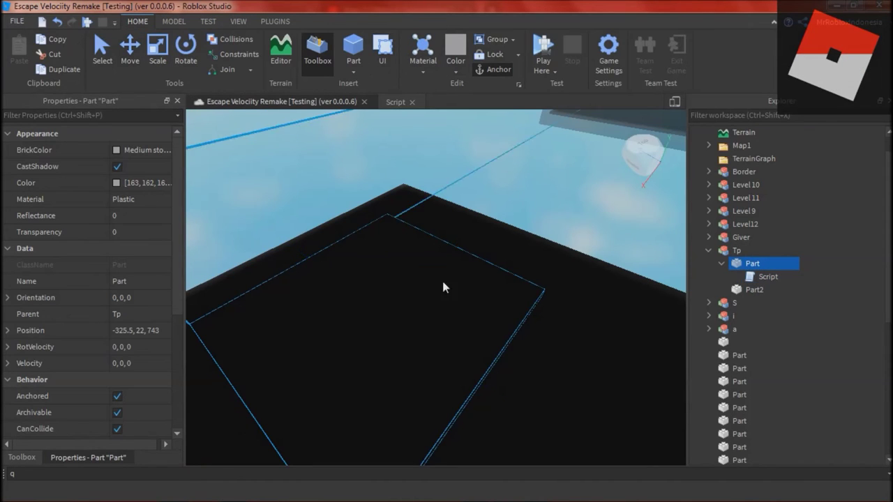
- Try grouping the scripted Part in Tp, undo the grouping and clear the selection
{"action": "right_click_drag", "start_coordinate": [521, 339], "coordinate": [490, 57]}
{"action": "scroll", "coordinate": [458, 85], "scroll_direction": "down", "scroll_amount": 1}
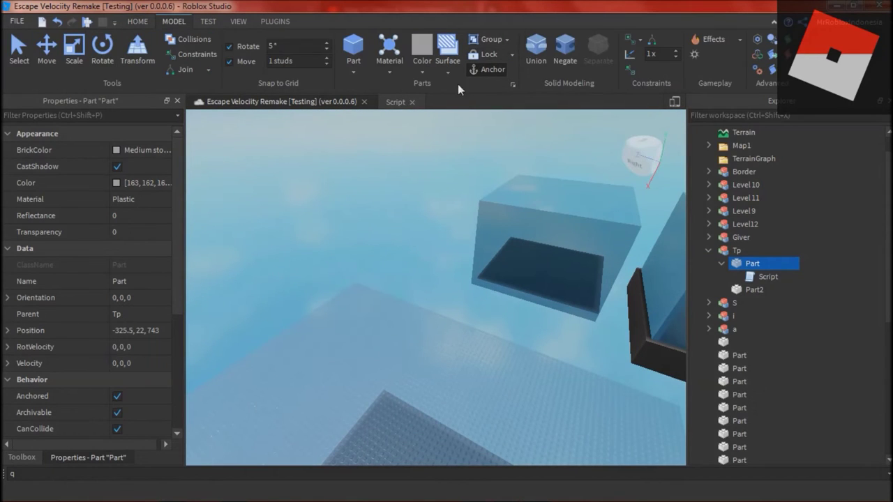
{"action": "left_click", "coordinate": [492, 41]}
{"action": "key", "text": "ctrl+z"}
{"action": "scroll", "coordinate": [722, 132], "scroll_direction": "up", "scroll_amount": 1}
{"action": "left_click", "coordinate": [722, 132]}
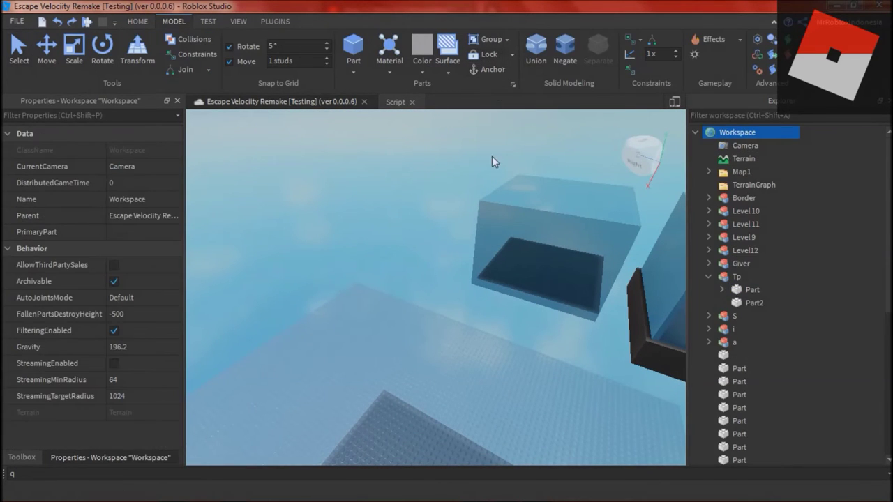
{"action": "left_click", "coordinate": [478, 59]}
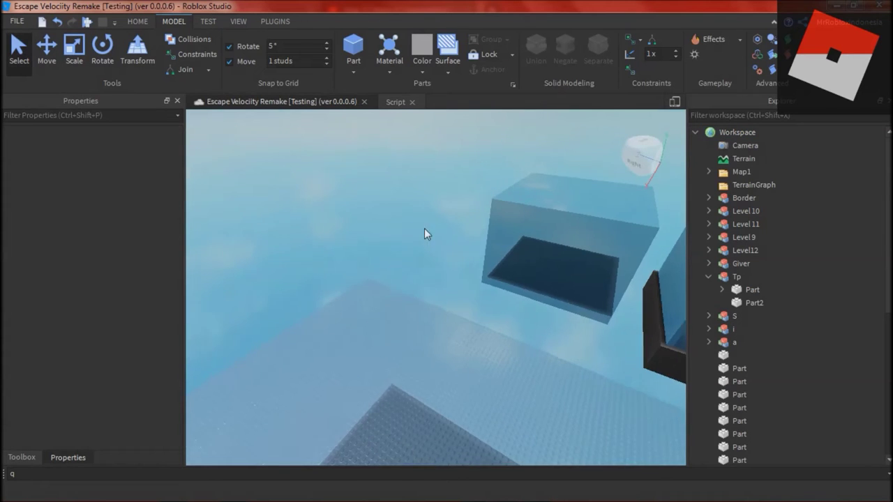
- Inspect the properties of the scripted Part and its parent model Tp
{"action": "right_click_drag", "start_coordinate": [428, 226], "coordinate": [397, 293]}
{"action": "left_click", "coordinate": [749, 290]}
{"action": "left_click", "coordinate": [736, 277]}
{"action": "left_click", "coordinate": [160, 166]}
- Switch to the YouTube tutorial on making a teleportation pad in the browser and skip ahead to about 5:28
{"action": "key", "text": "alt+Tab"}
{"action": "left_click", "coordinate": [399, 11]}
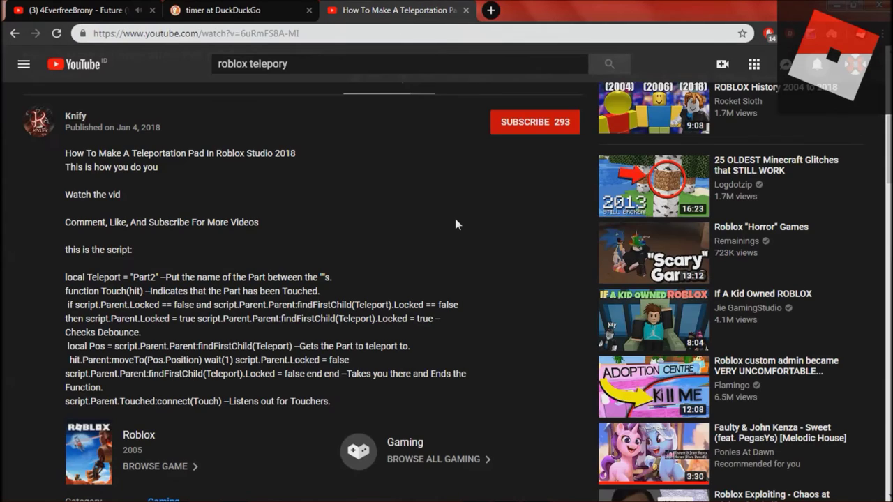
{"action": "scroll", "coordinate": [451, 215], "scroll_direction": "up", "scroll_amount": 6}
{"action": "left_click", "coordinate": [696, 403]}
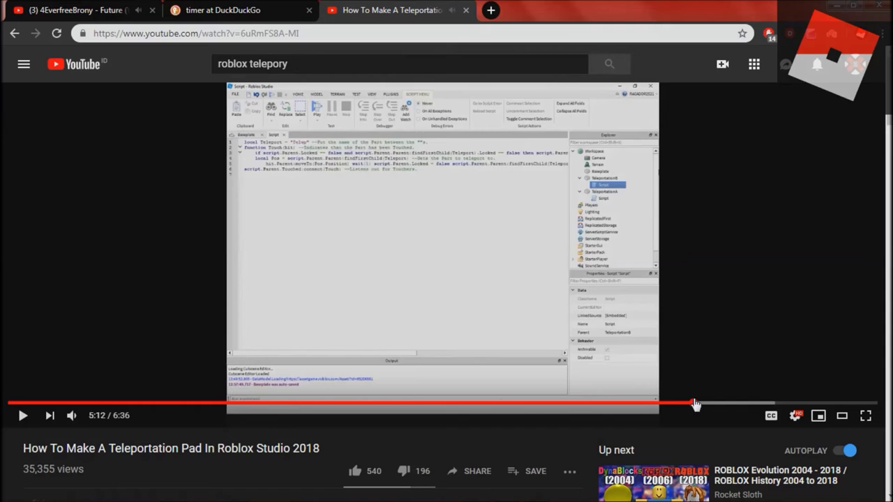
{"action": "left_click", "coordinate": [719, 404]}
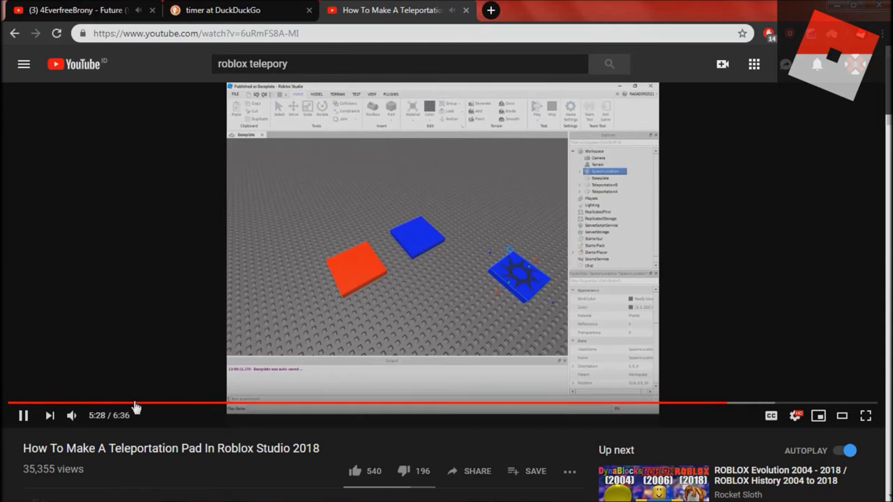